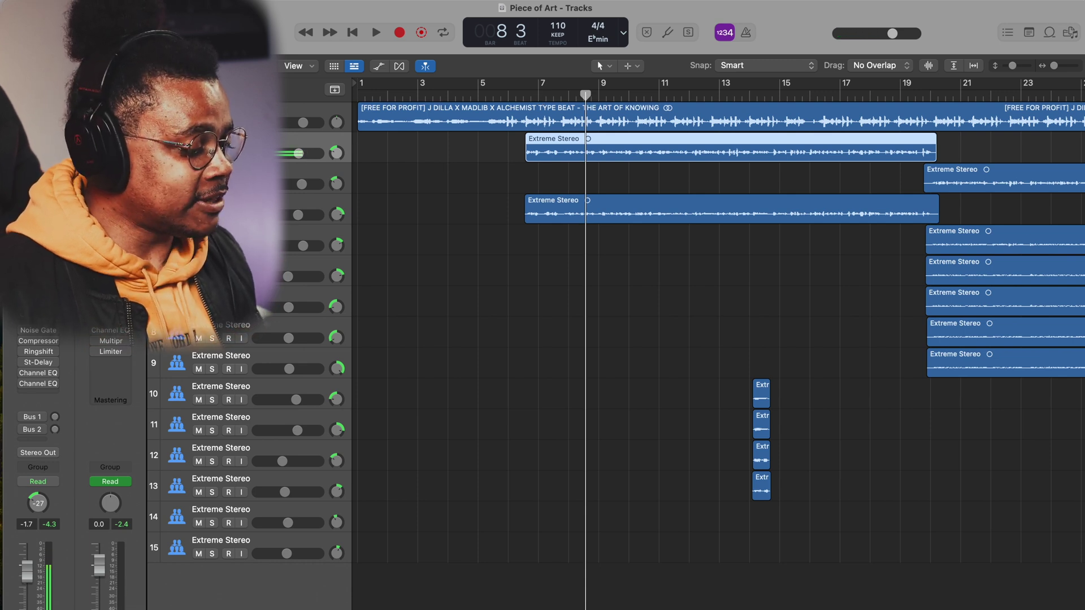
# Step: Mute the lower of the two overlapping vocal tracks starting near bar 6 and duplicate that track
pyautogui.click(198, 214)
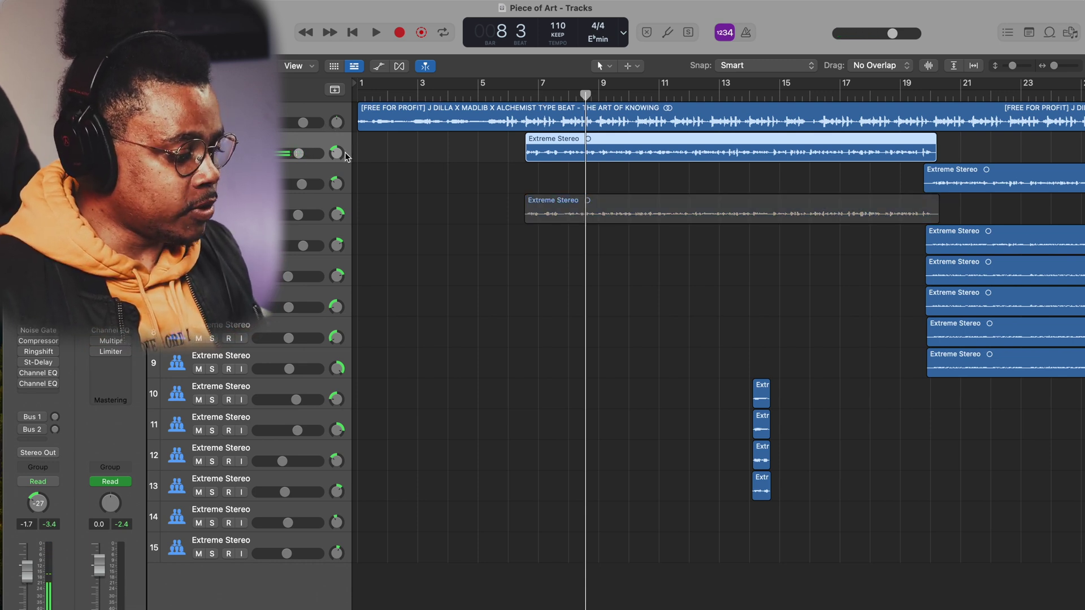
pyautogui.click(276, 211)
pyautogui.press('super+d')
# Step: Center the pan of the upper vocal track and lower its volume to -2.1 dB while the song plays
pyautogui.keyDown('alt'); pyautogui.click(336, 153); pyautogui.keyUp('alt')
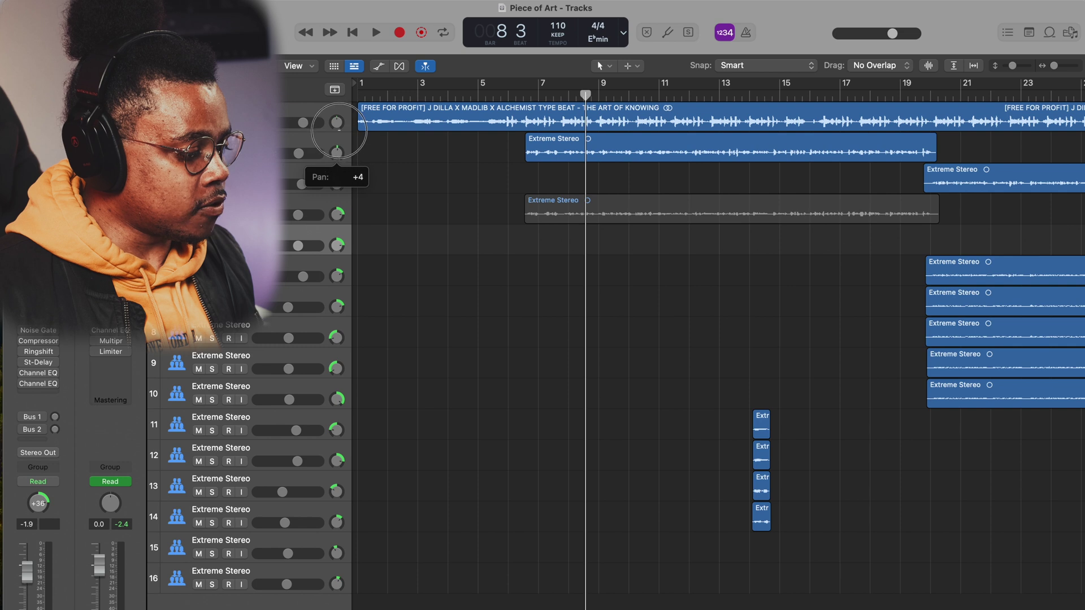
pyautogui.press('space')
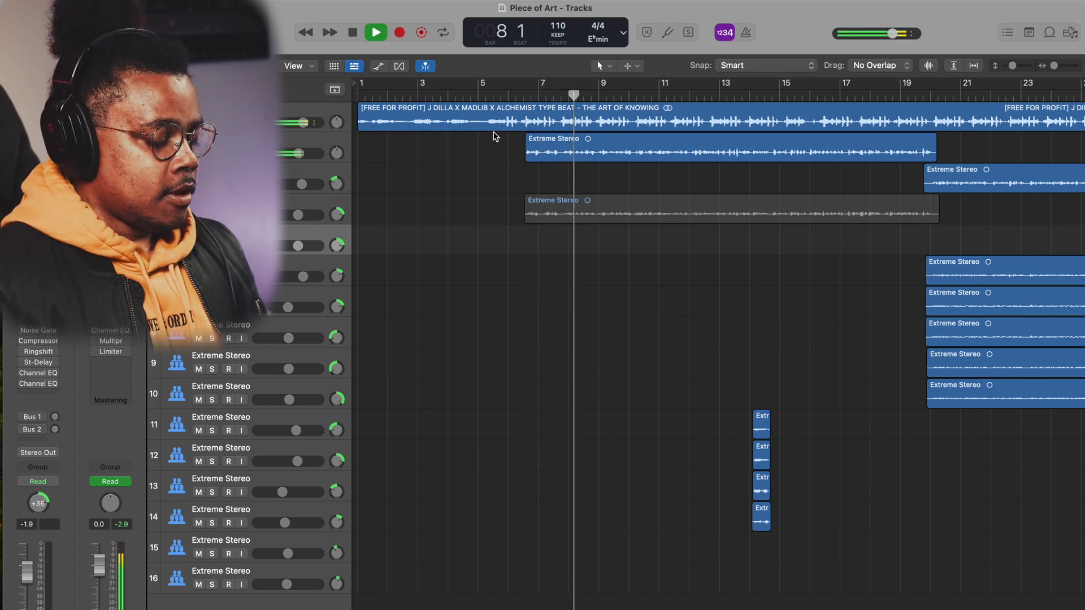
pyautogui.moveTo(298, 153); pyautogui.dragTo(295, 153)
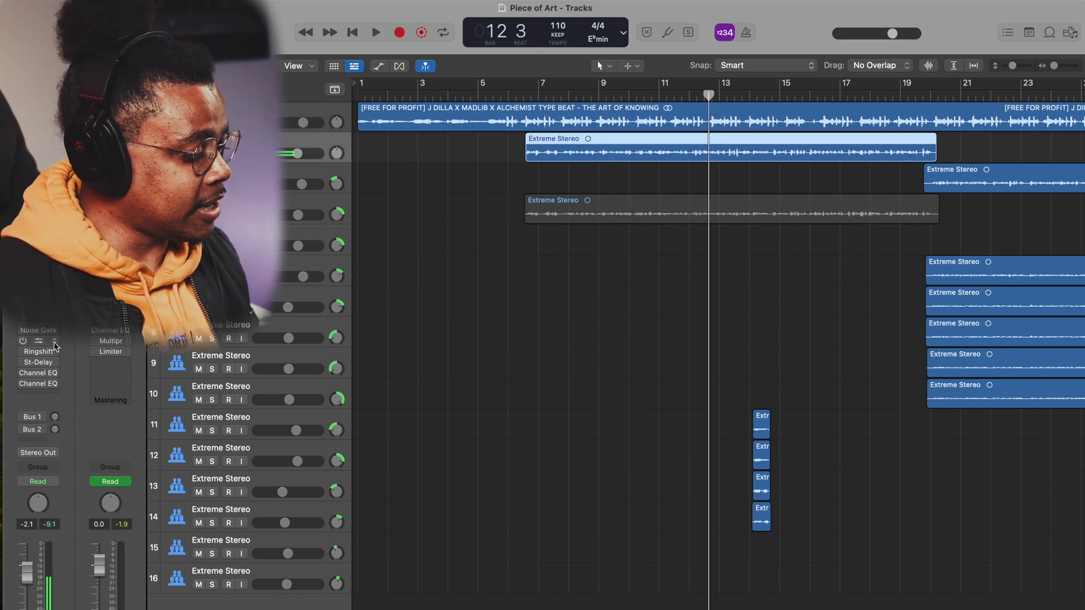
# Step: Replace the vocal channel's Compressor insert with the Waves CLA-2A compressor
pyautogui.click(55, 343)
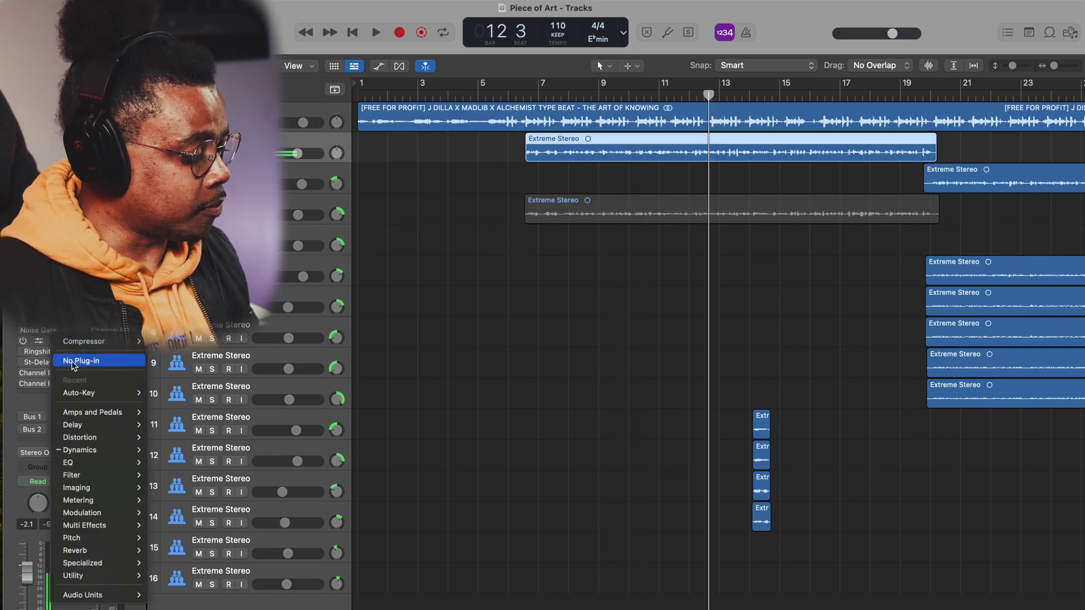
pyautogui.moveTo(83, 595)
pyautogui.moveTo(192, 606)
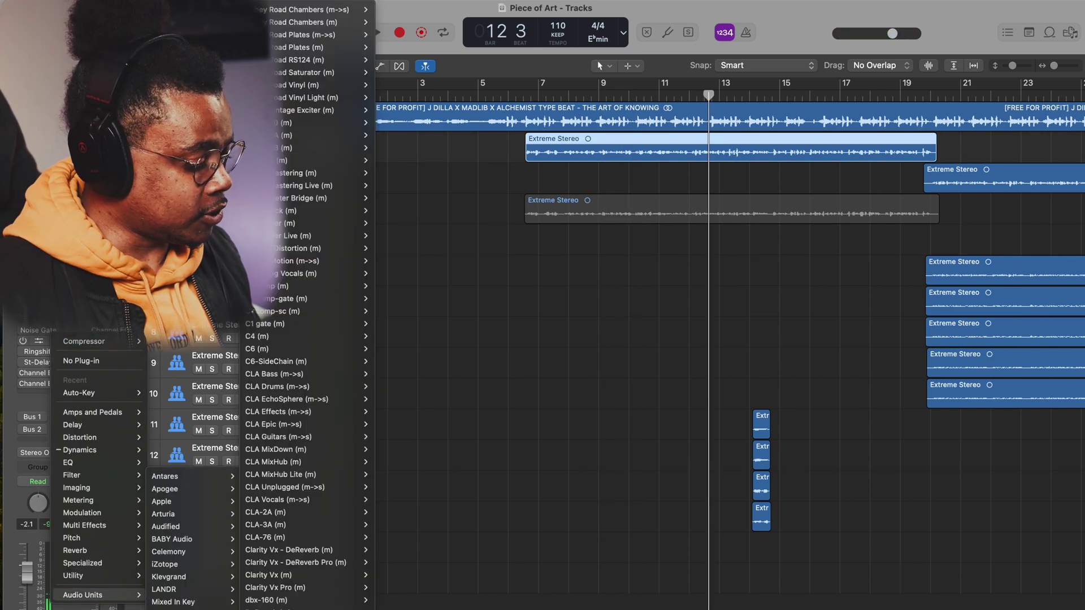
pyautogui.scroll(-4, 282, 317)
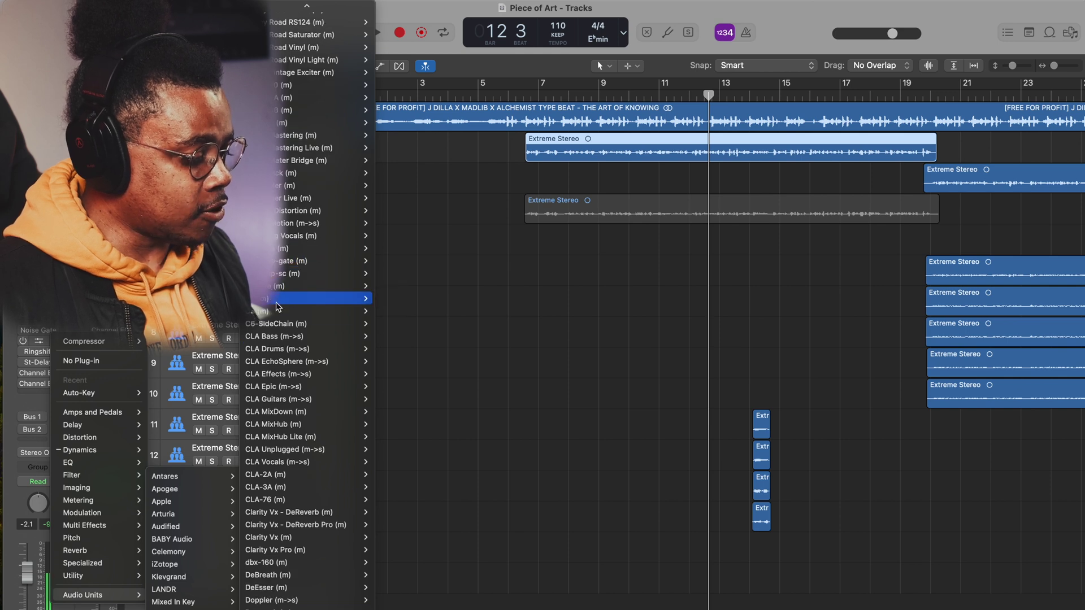
pyautogui.click(280, 399)
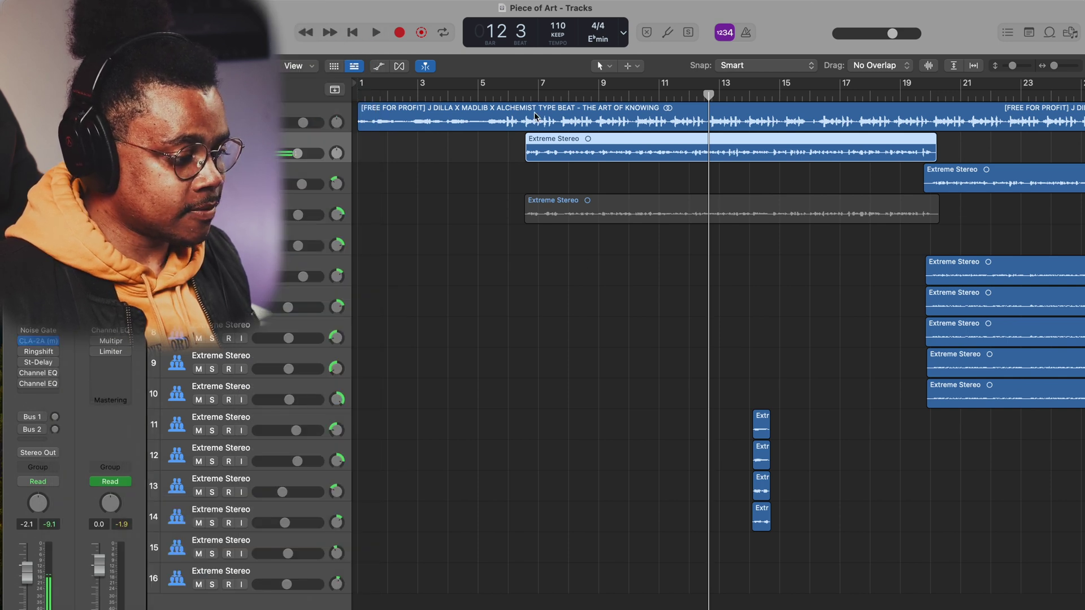
# Step: Play the song from the start of the vocal and raise the CLA-2A's peak reduction and gain
pyautogui.doubleClick(521, 94)
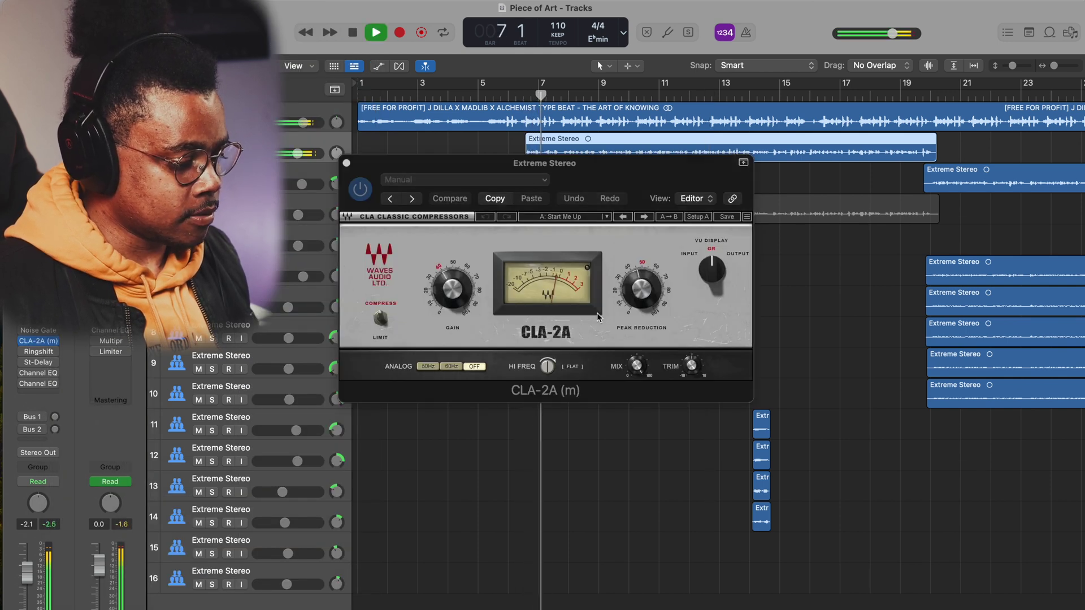
pyautogui.moveTo(648, 300); pyautogui.dragTo(642, 241)
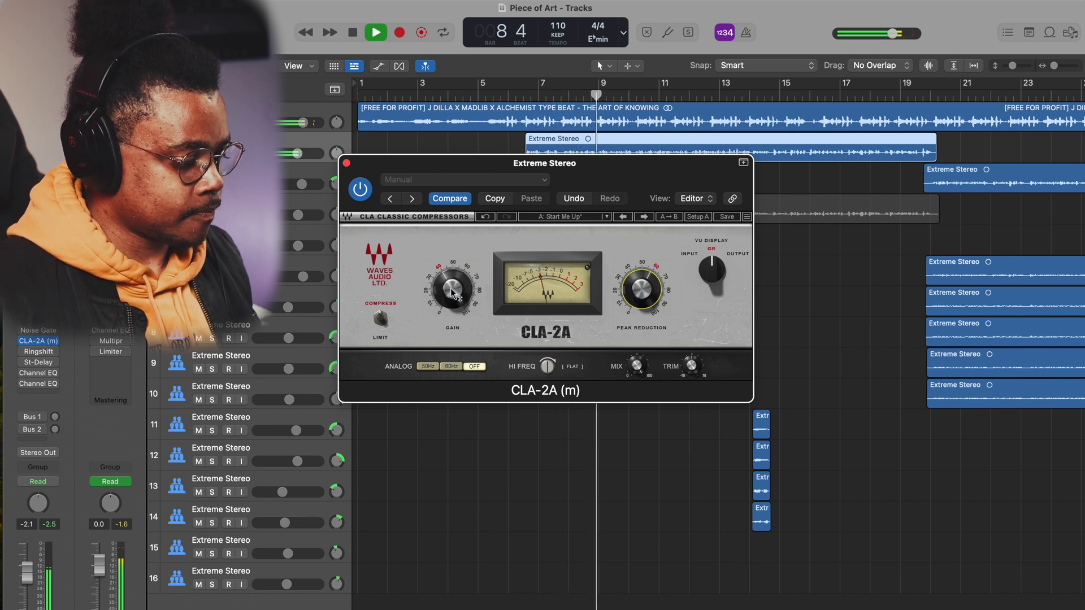
pyautogui.moveTo(454, 291); pyautogui.dragTo(456, 260)
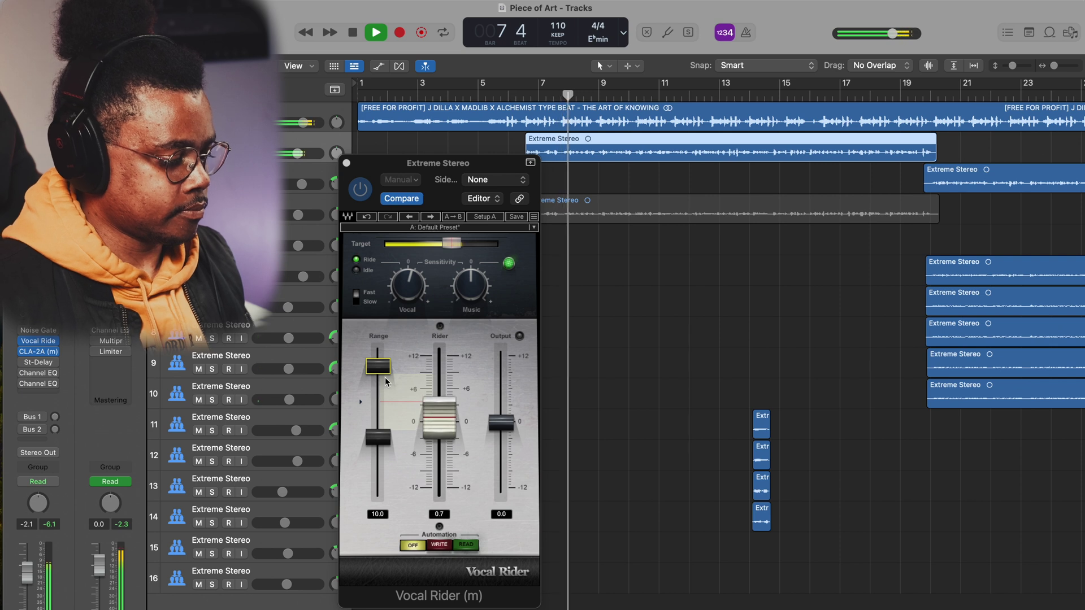
# Step: Lower the Vocal Rider's target and its minimum ride range, and stop playback after auditioning the soloed vocal
pyautogui.moveTo(455, 239); pyautogui.dragTo(442, 241)
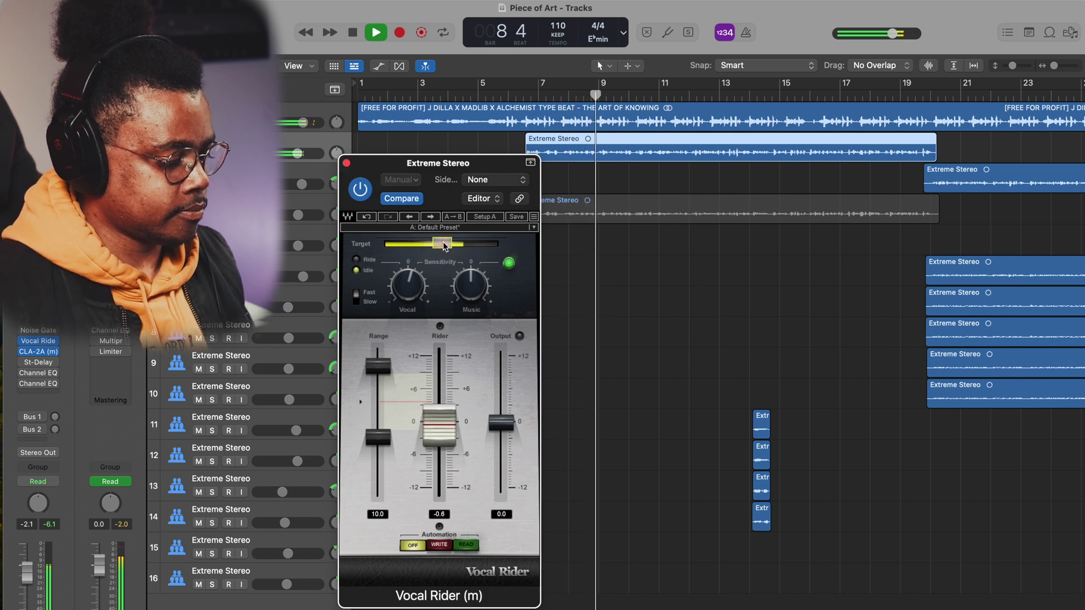
pyautogui.moveTo(377, 437); pyautogui.dragTo(377, 467)
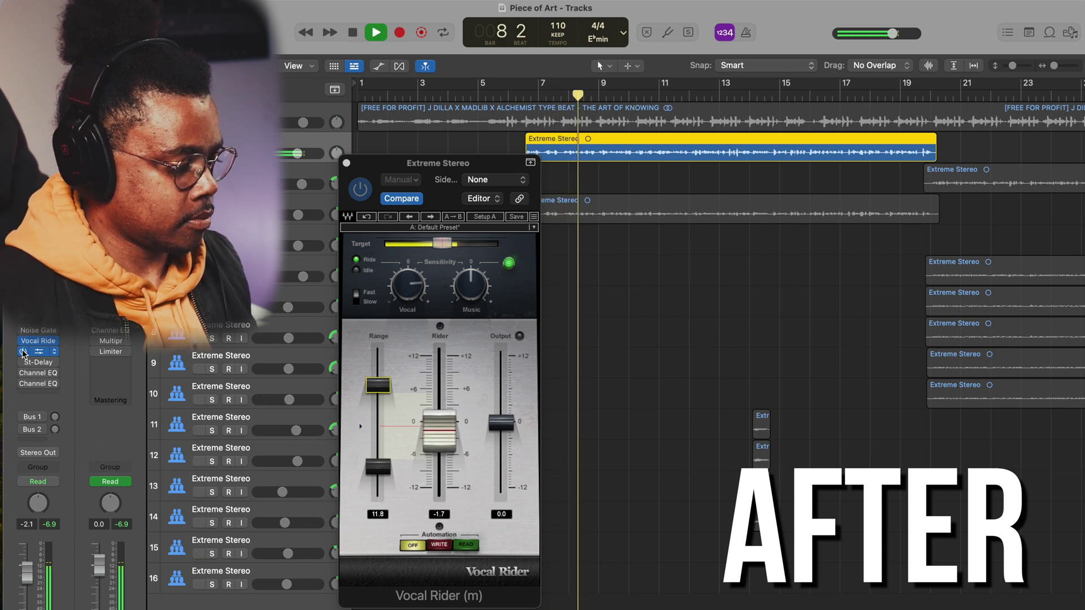
pyautogui.press('space')
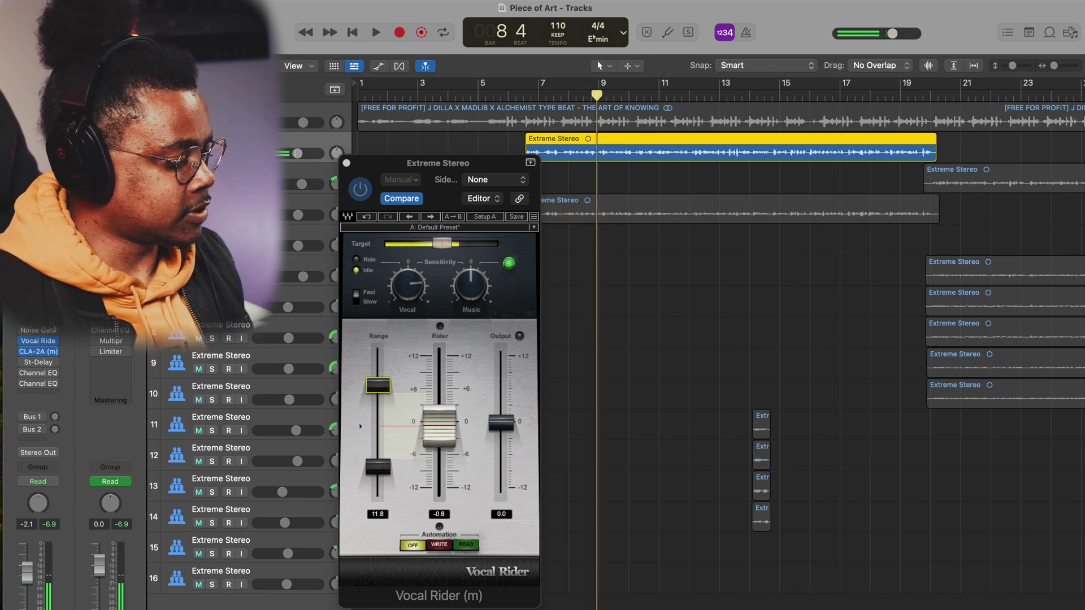
# Step: Close the Vocal Rider window and return the playhead to the start of the upper vocal region
pyautogui.click(23, 341)
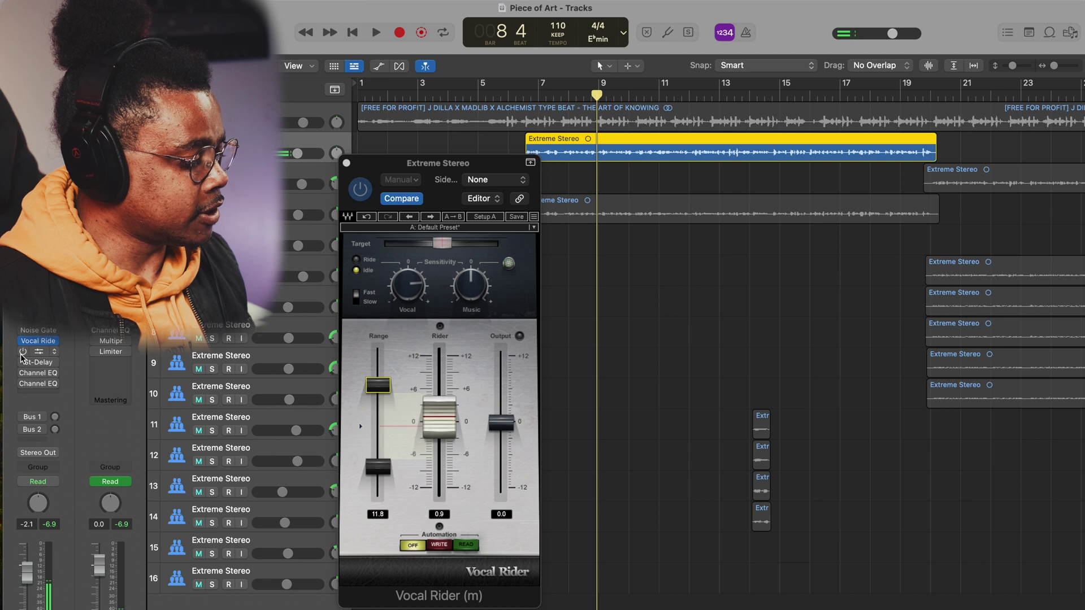
pyautogui.press('super+a')
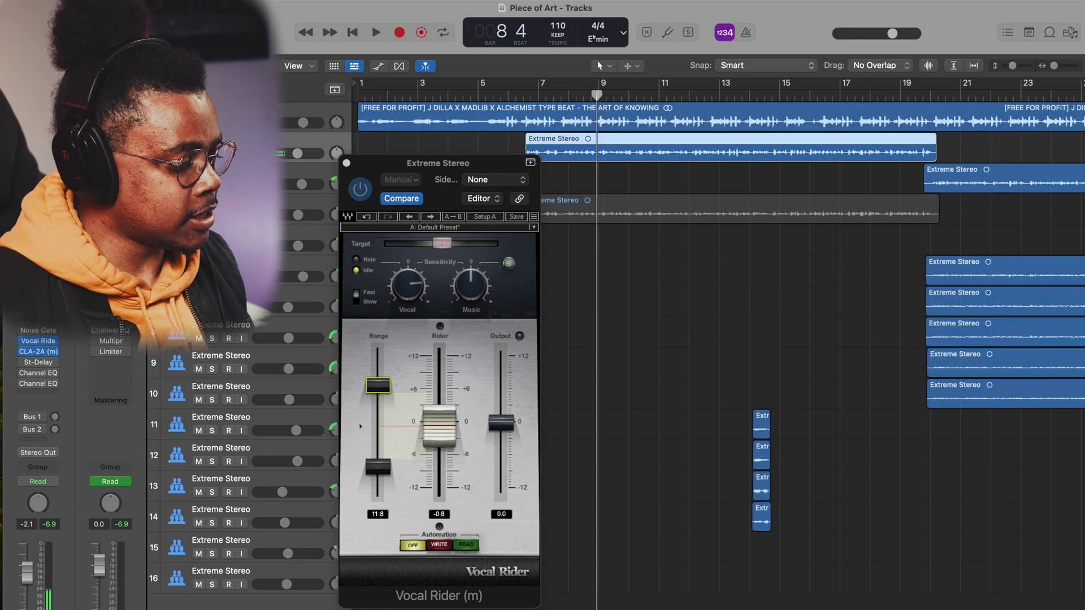
pyautogui.click(346, 164)
pyautogui.click(522, 95)
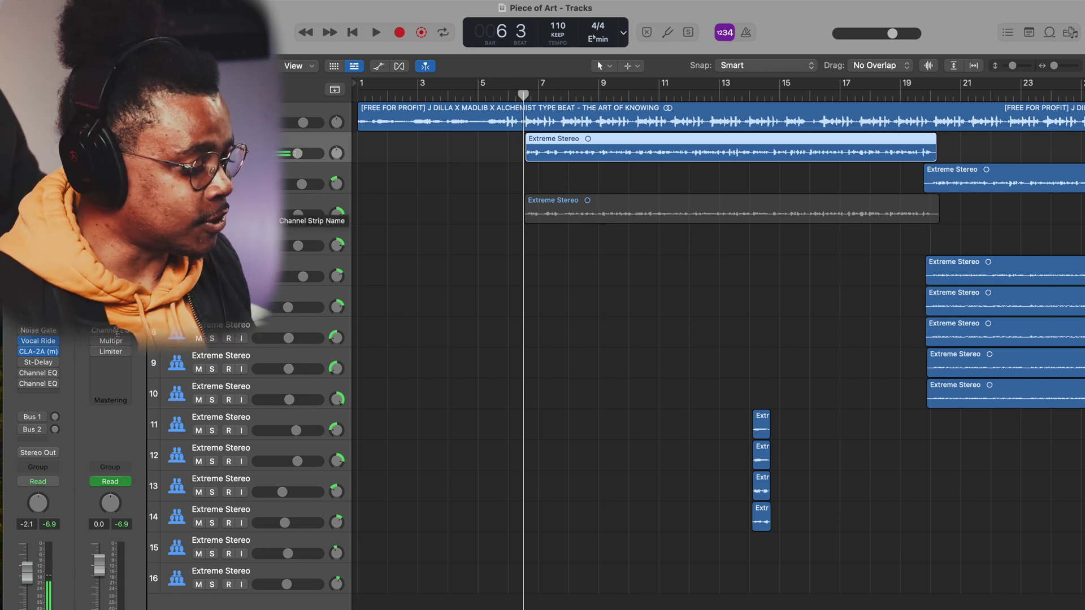
# Step: Replace the Stereo Delay insert with PuigTec EQP1A and keep its low frequency selector at 100 CPS
pyautogui.press('.')
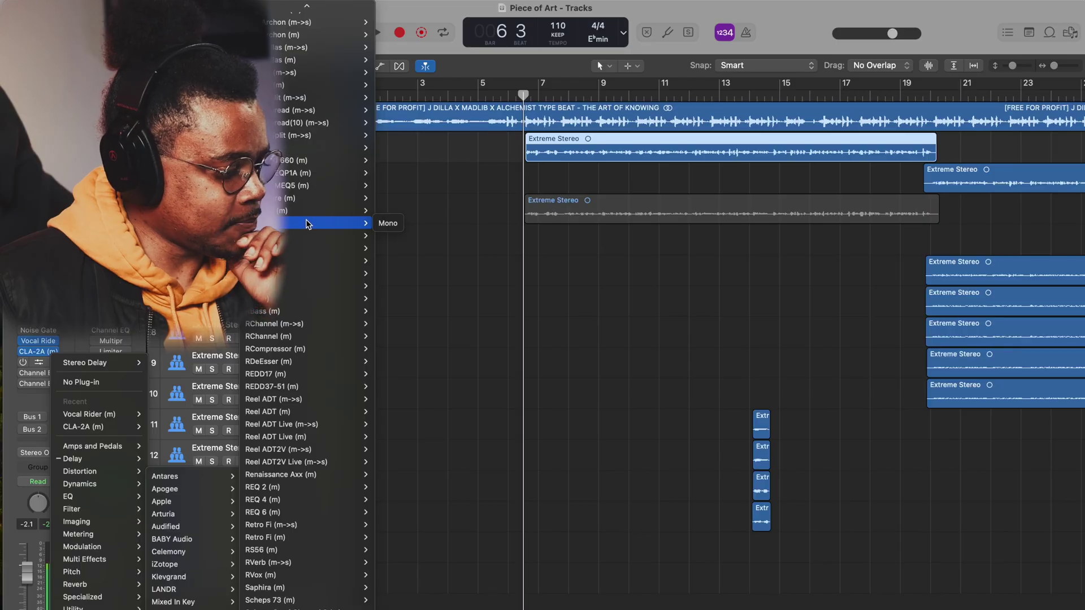
pyautogui.click(314, 173)
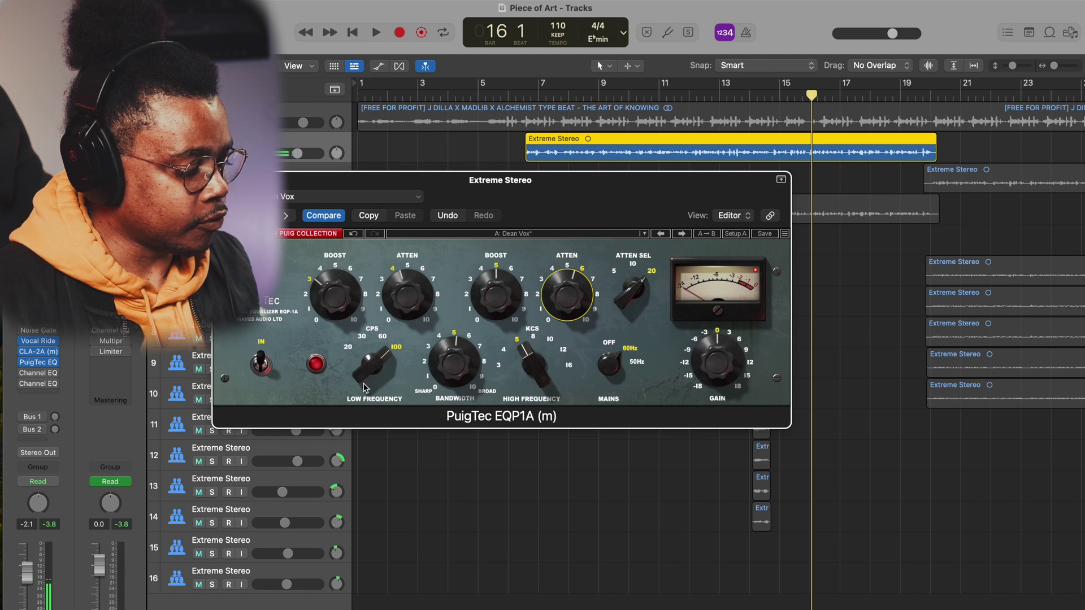
pyautogui.moveTo(379, 374); pyautogui.dragTo(389, 523)
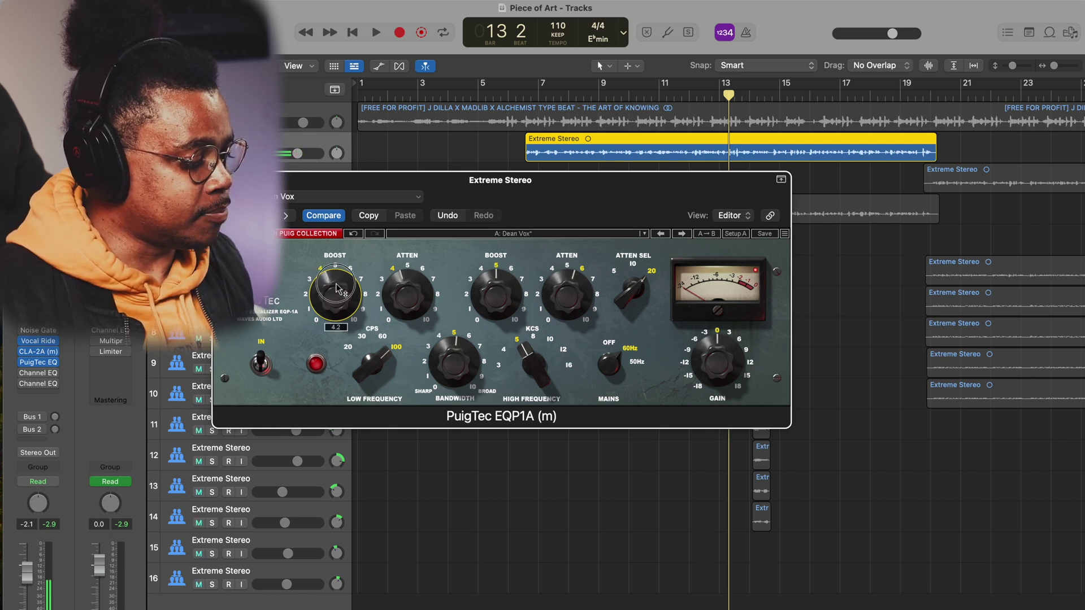
# Step: Play the soloed vocal from its start and set the PuigTec's low-frequency boost to about 4.1
pyautogui.press('space')
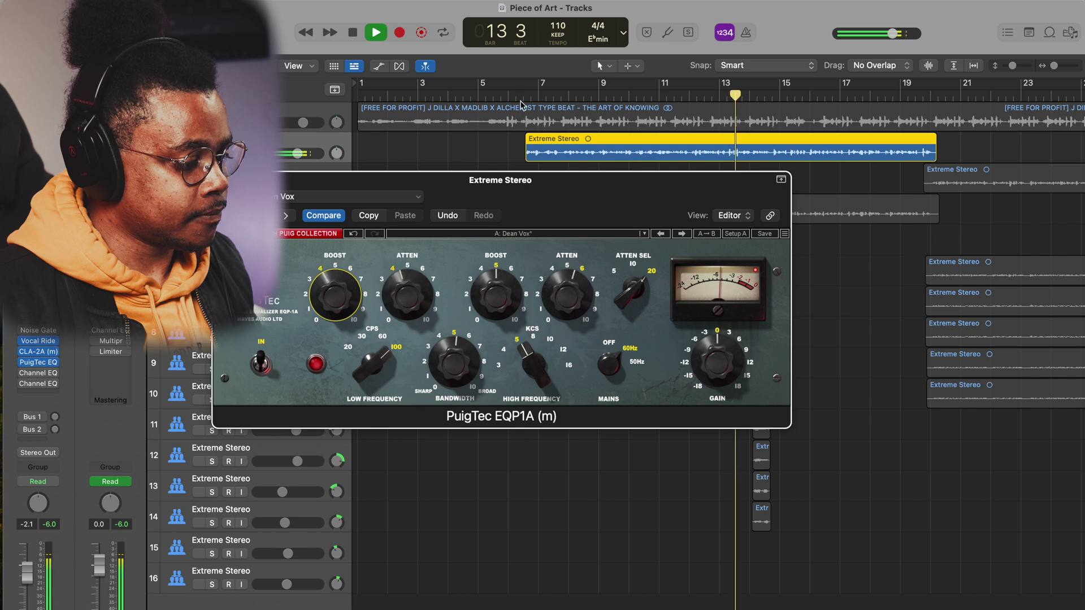
pyautogui.click(520, 89)
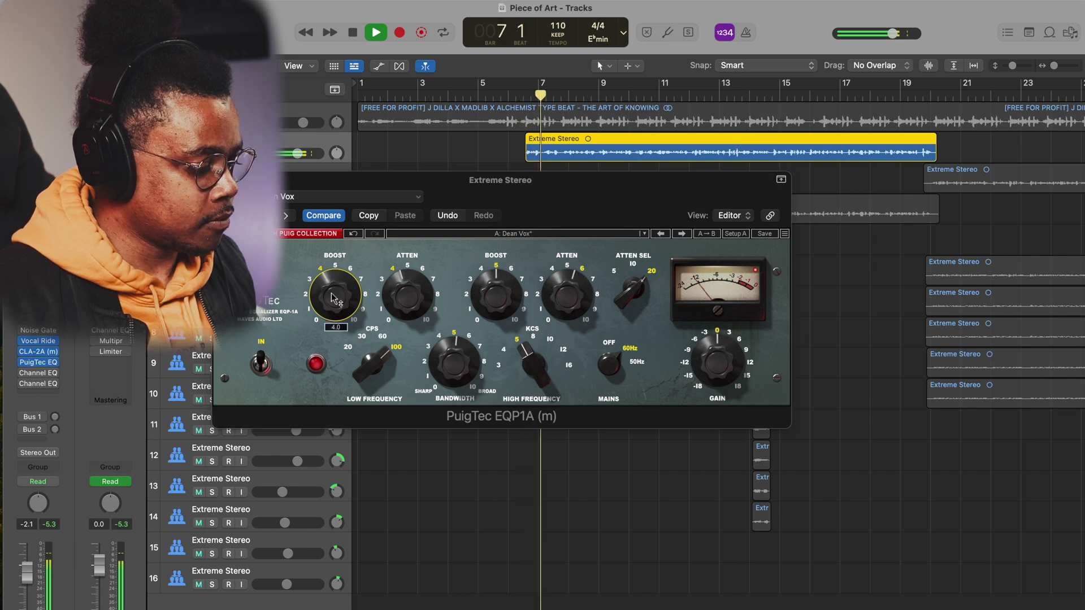
pyautogui.click(335, 298)
pyautogui.moveTo(330, 79); pyautogui.dragTo(331, 290)
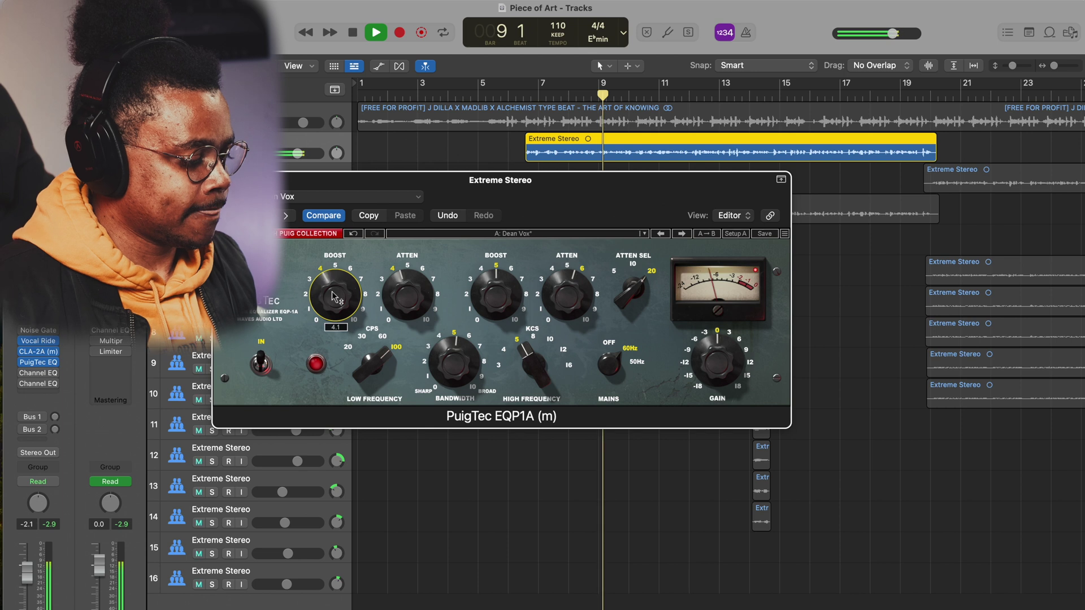
# Step: Set the PuigTec's low-frequency attenuation to about 5 while auditioning the soloed vocal
pyautogui.click(403, 297)
pyautogui.press('space')
pyautogui.moveTo(404, 288); pyautogui.dragTo(473, 561)
pyautogui.press('space')
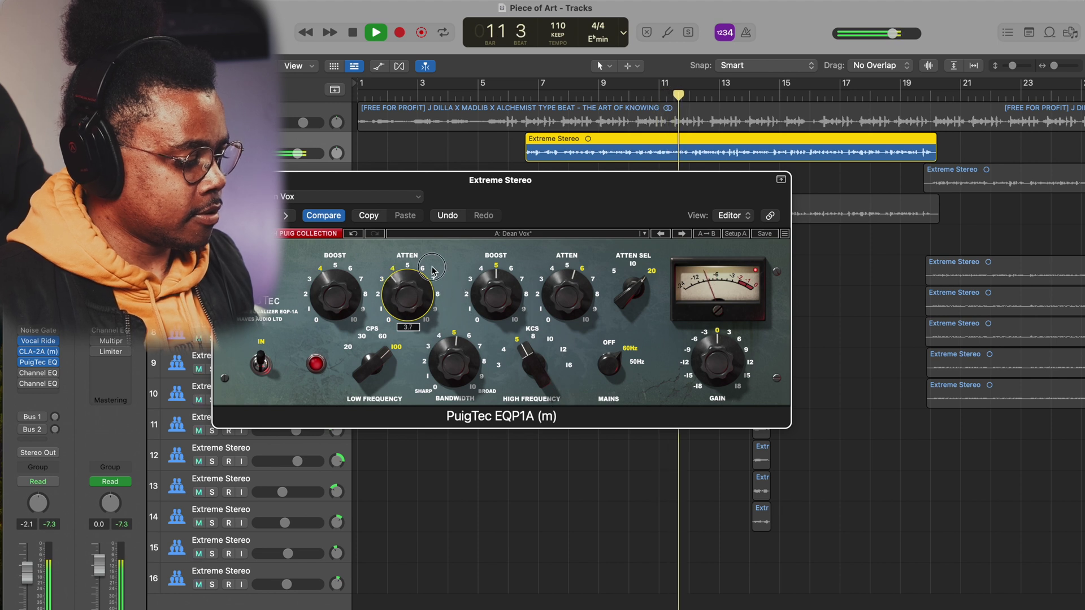
pyautogui.moveTo(450, 294); pyautogui.dragTo(417, 232)
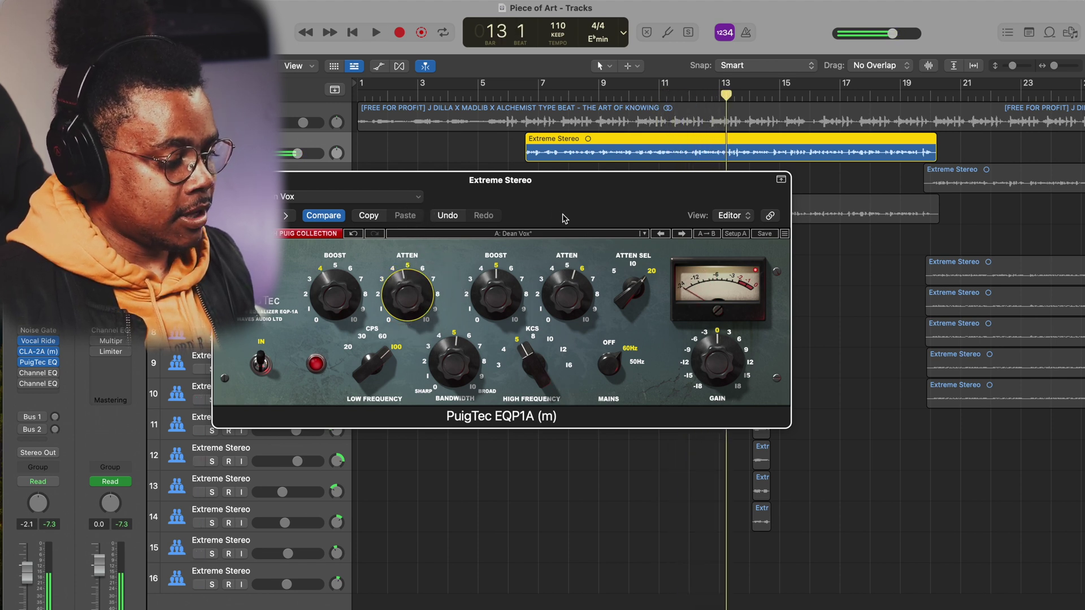
# Step: Move the PuigTec window below the vocal region, replay the vocal from its start and set the high frequency to 4 KCS
pyautogui.moveTo(592, 188); pyautogui.dragTo(576, 222)
pyautogui.click(528, 85)
pyautogui.press('space')
pyautogui.moveTo(522, 411); pyautogui.dragTo(516, 472)
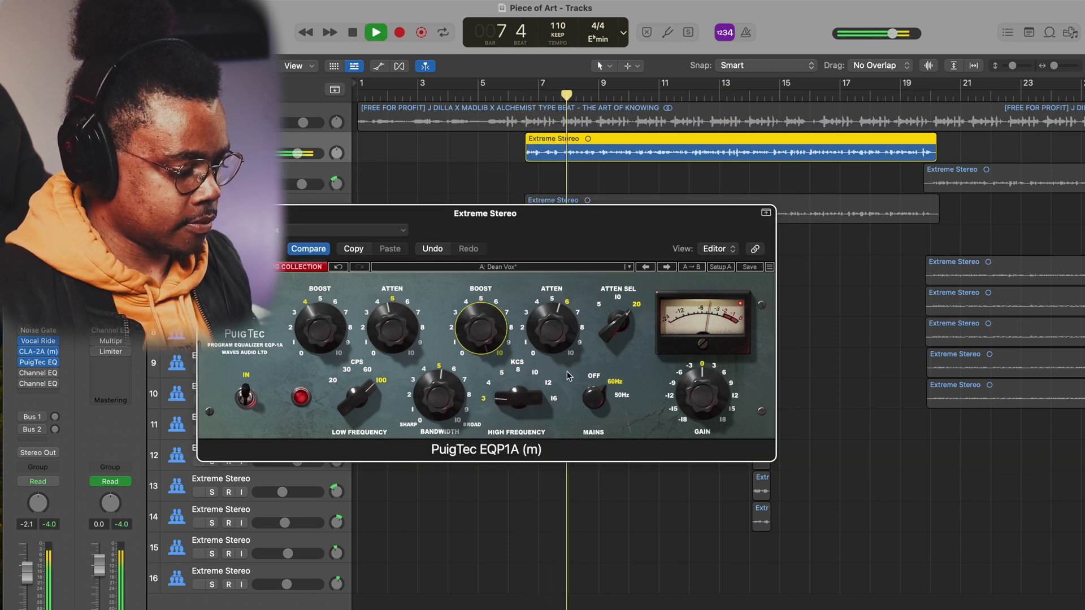
pyautogui.moveTo(518, 398); pyautogui.dragTo(530, 441)
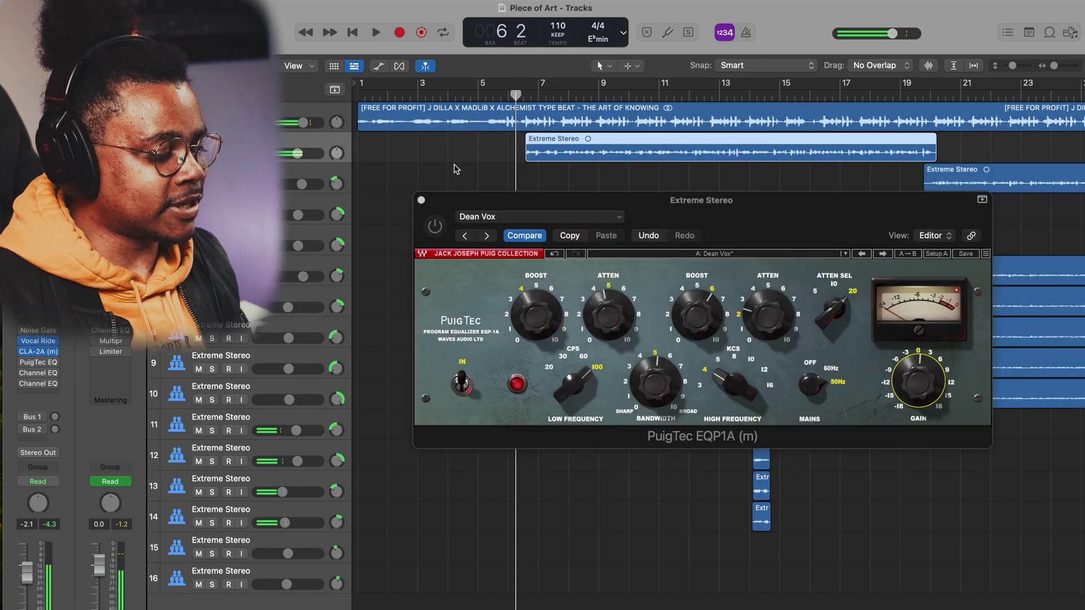
# Step: Play the equalized vocal with the beat and lower the vocal track's volume to -2.6 dB
pyautogui.press('space')
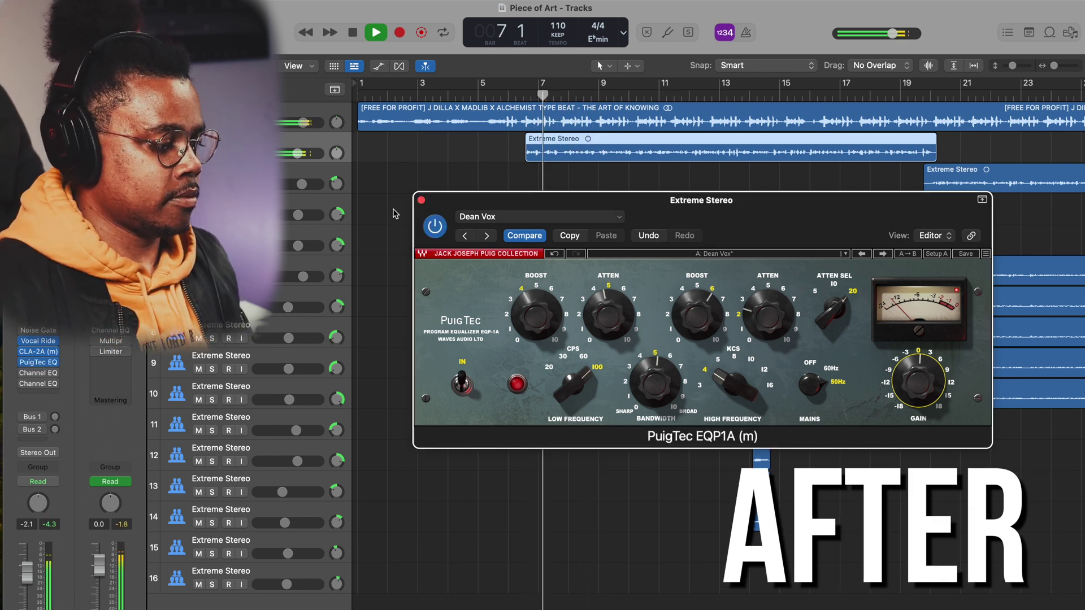
pyautogui.moveTo(297, 153); pyautogui.dragTo(296, 153)
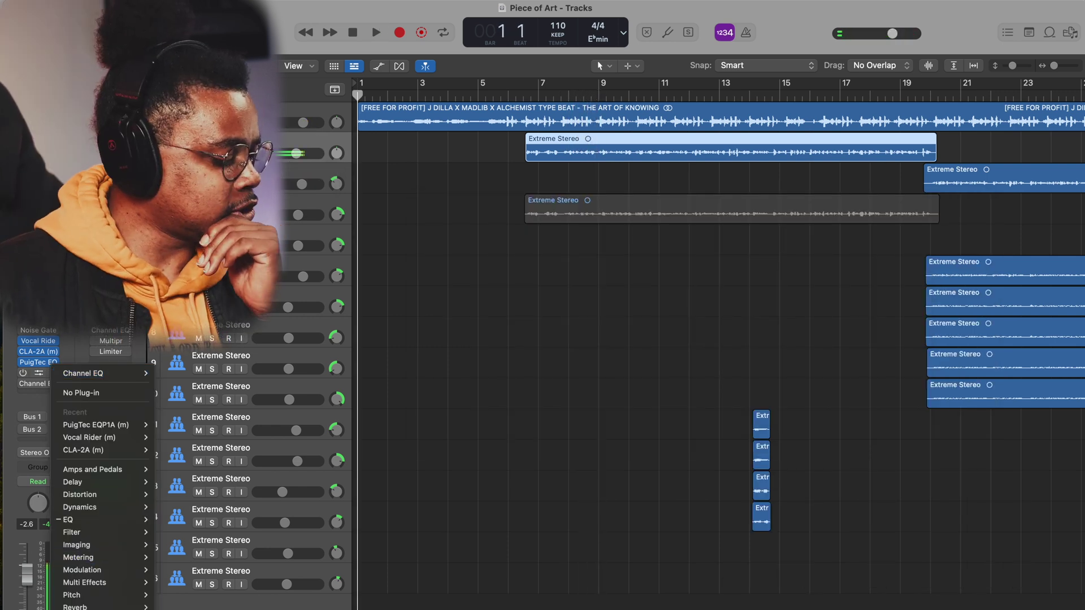
# Step: Replace the Channel EQ insert directly below the PuigTec with the mono Waves H-Delay
pyautogui.moveTo(102, 609)
pyautogui.moveTo(198, 609)
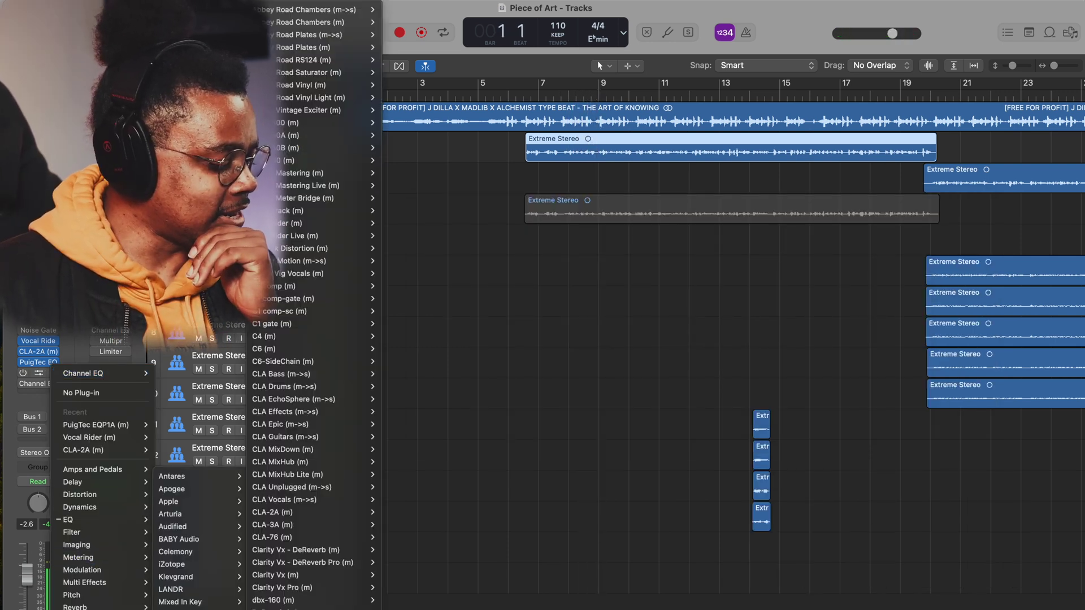
pyautogui.scroll(-10, 315, 382)
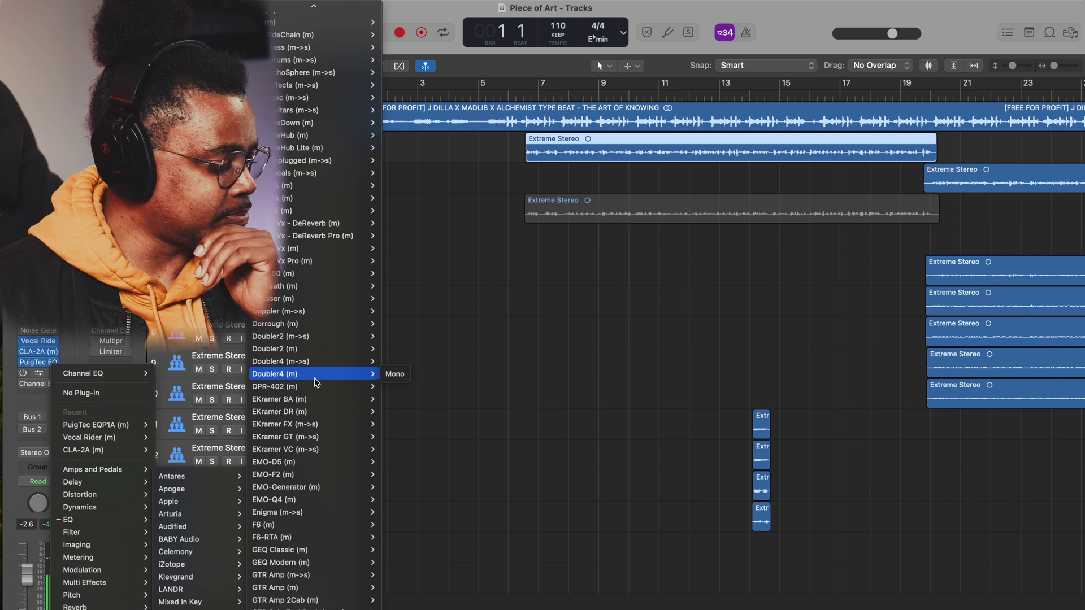
pyautogui.scroll(-15, 315, 382)
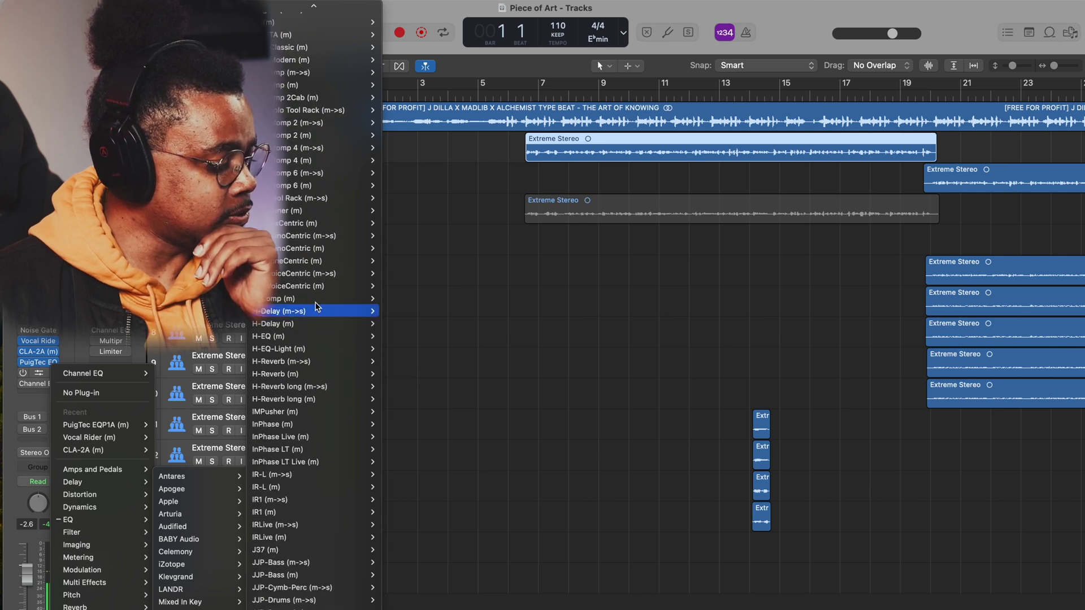
pyautogui.click(395, 323)
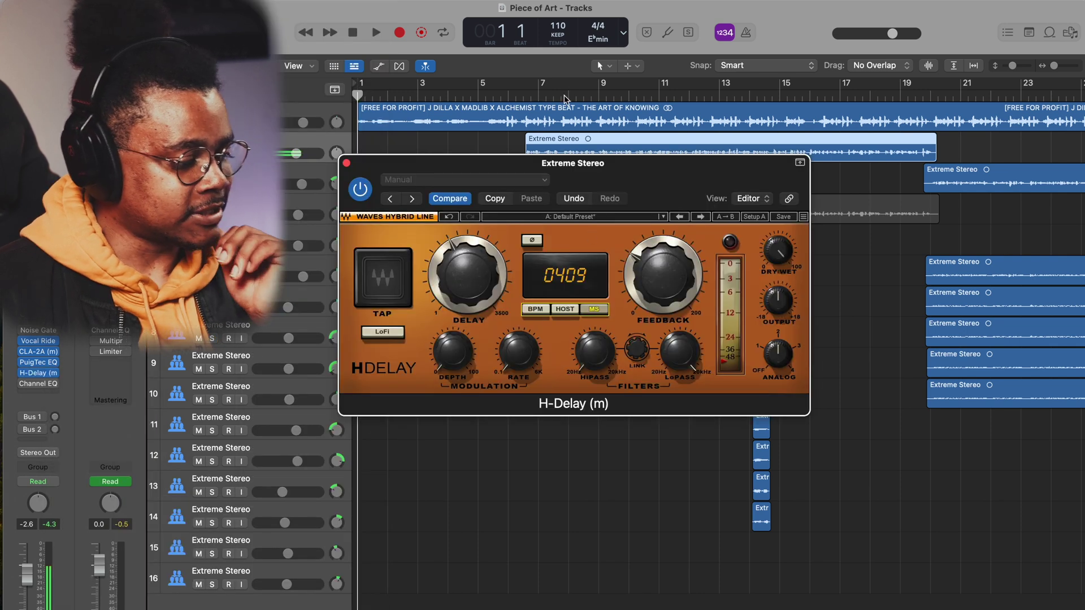
# Step: Set the H-Delay's delay time to 104 ms and its feedback to 20, and lower the dry/wet mix while playing the soloed vocal
pyautogui.moveTo(565, 280); pyautogui.dragTo(573, 430)
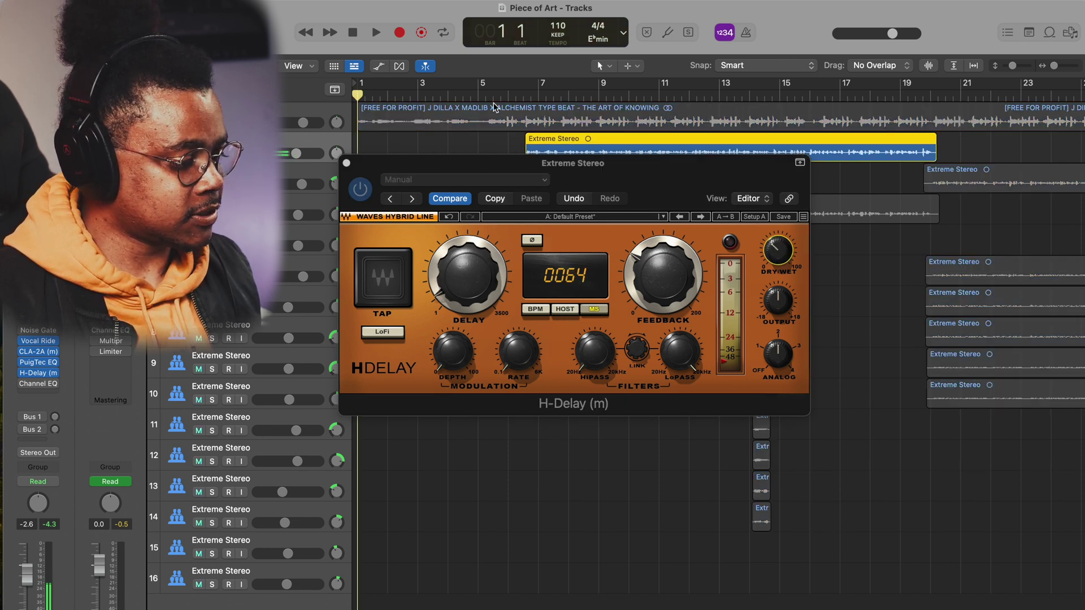
pyautogui.doubleClick(524, 96)
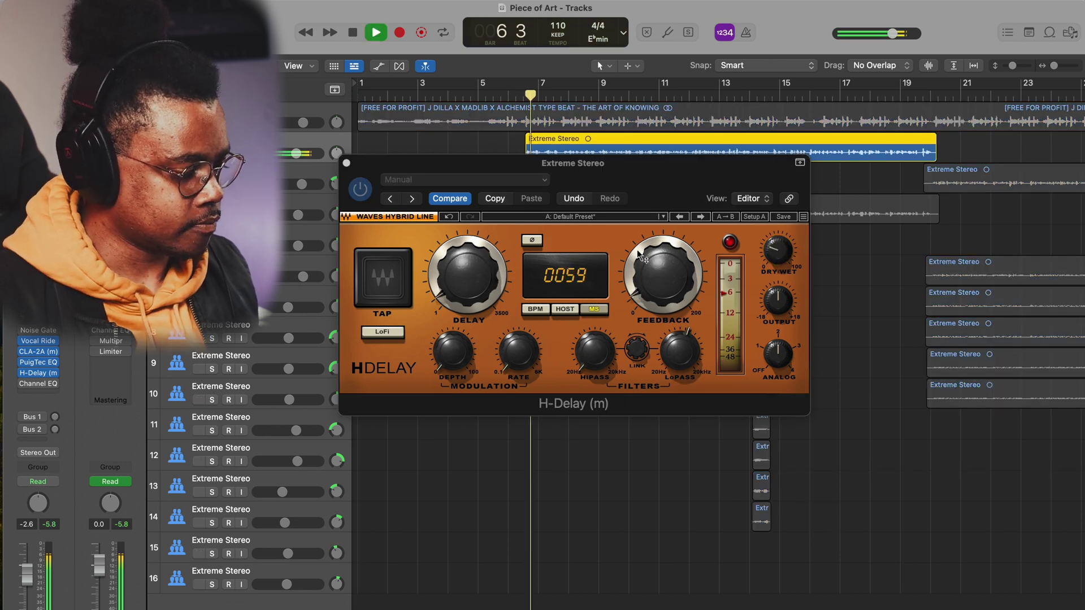
pyautogui.click(644, 244)
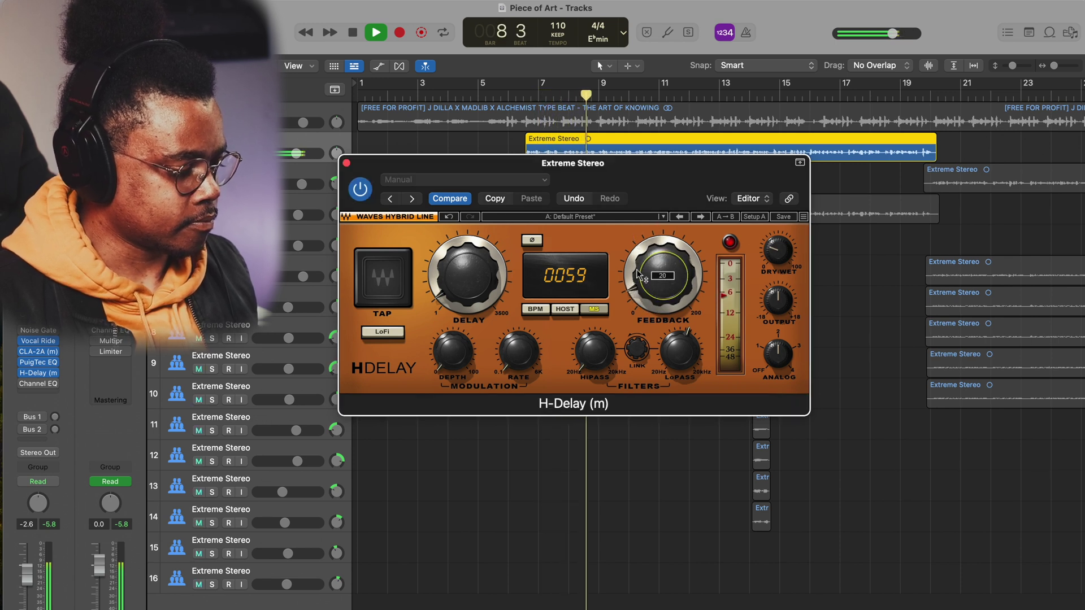
pyautogui.moveTo(578, 275)
pyautogui.mouseDown()
pyautogui.moveTo(584, 305)
pyautogui.moveTo(577, 264)
pyautogui.moveTo(579, 285)
pyautogui.mouseUp()
pyautogui.moveTo(781, 258)
pyautogui.moveTo(782, 258); pyautogui.dragTo(795, 327)
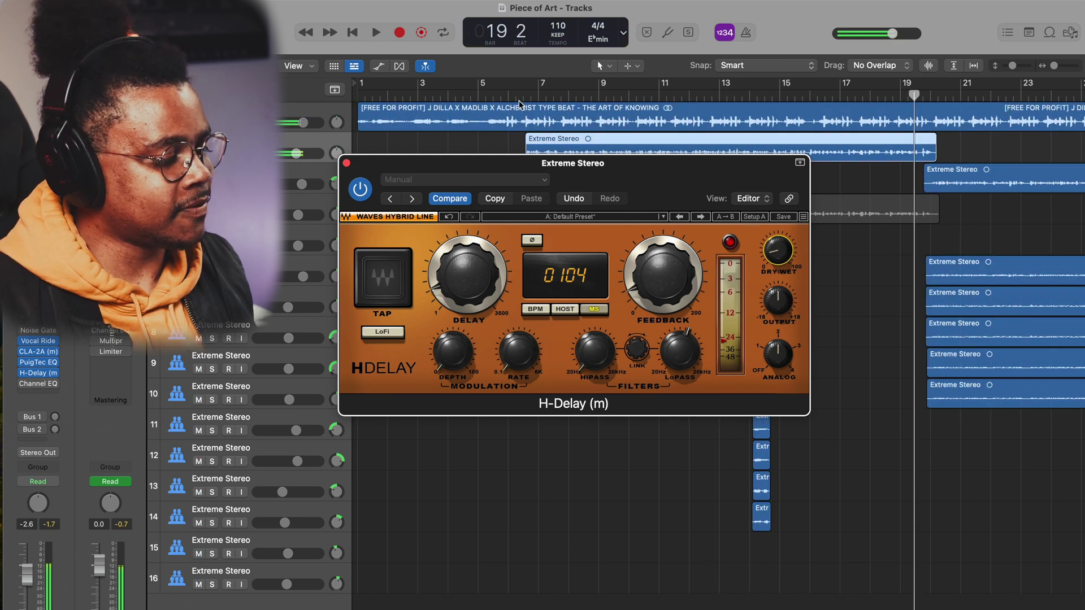
# Step: Replay the vocal with the beat from just before its region, bypassing and re-enabling the H-Delay to compare the sound
pyautogui.click(516, 95)
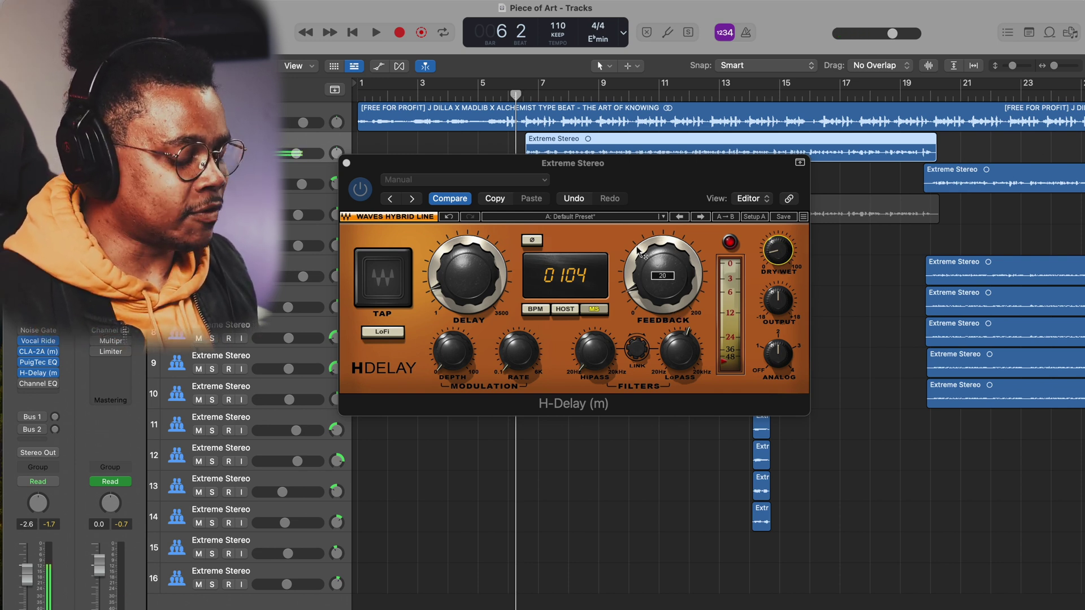
pyautogui.press('space')
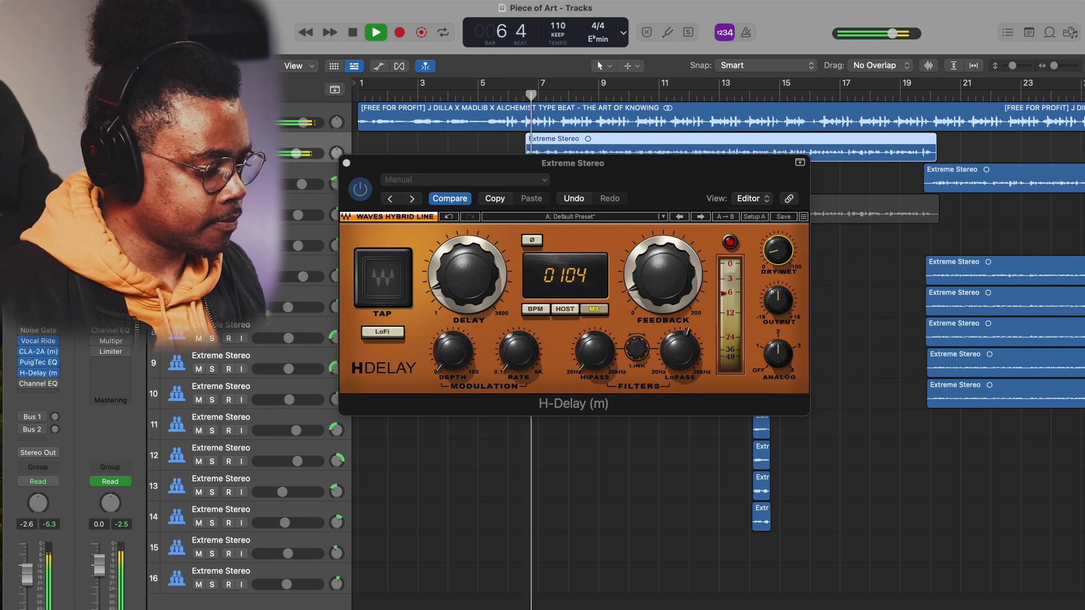
pyautogui.click(355, 190)
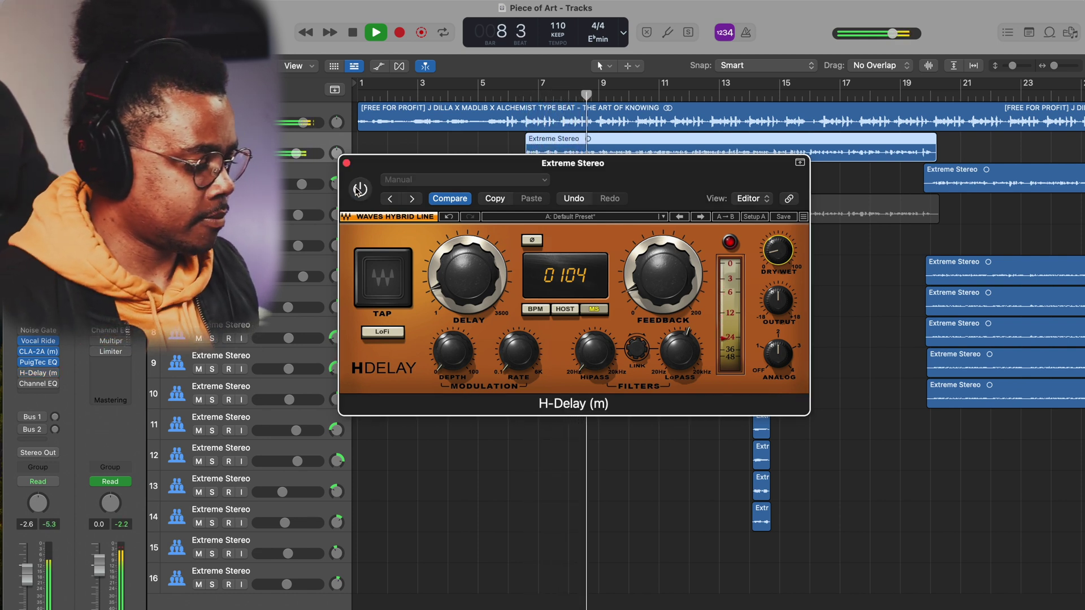
pyautogui.click(359, 190)
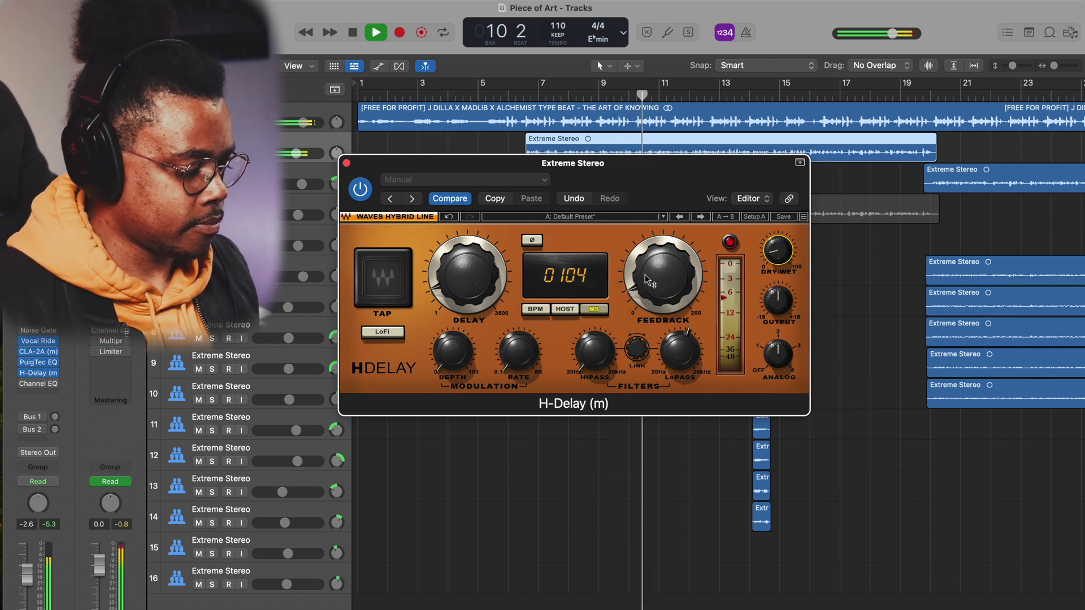
# Step: Set the H-Delay's delay time to 87 ms, fine-tune its dry/wet mix with the vocal soloed, and close the plug-in window
pyautogui.moveTo(649, 277)
pyautogui.moveTo(579, 275); pyautogui.dragTo(586, 291)
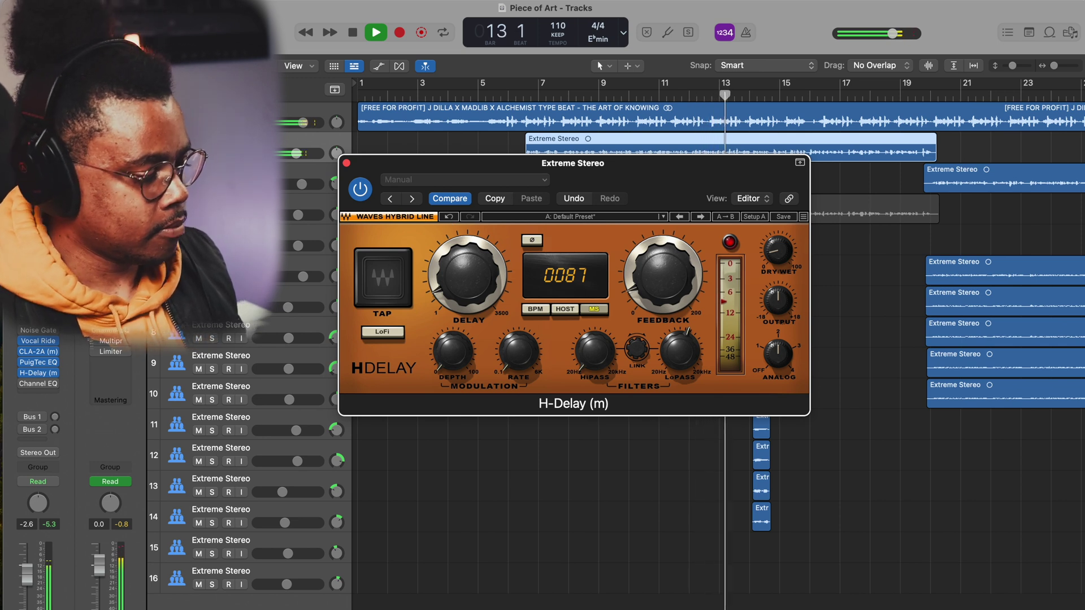
pyautogui.click(212, 153)
pyautogui.click(783, 247)
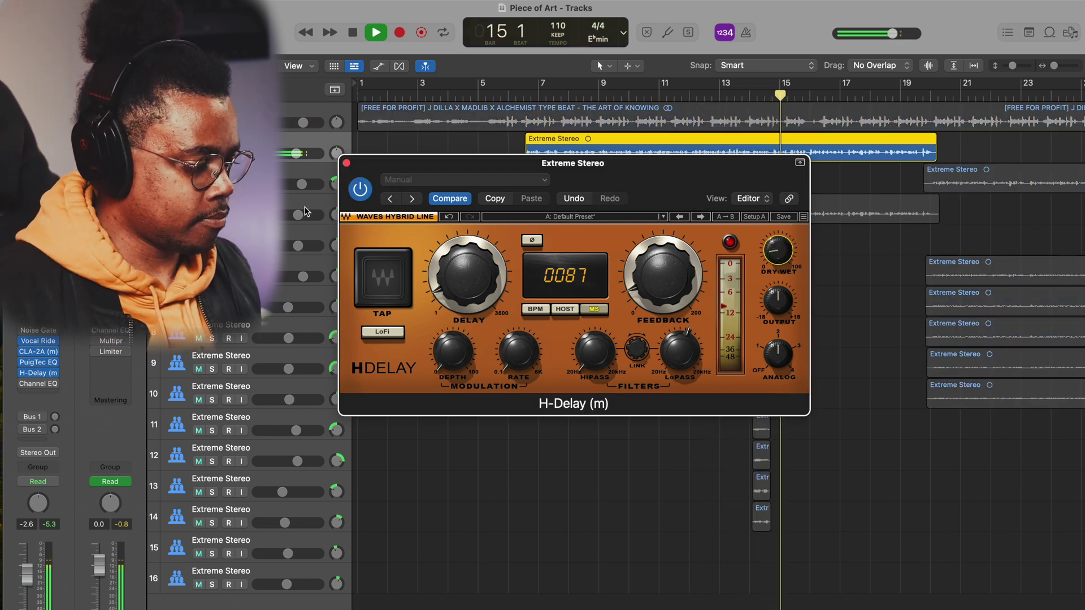
pyautogui.press('s')
pyautogui.click(1010, 216)
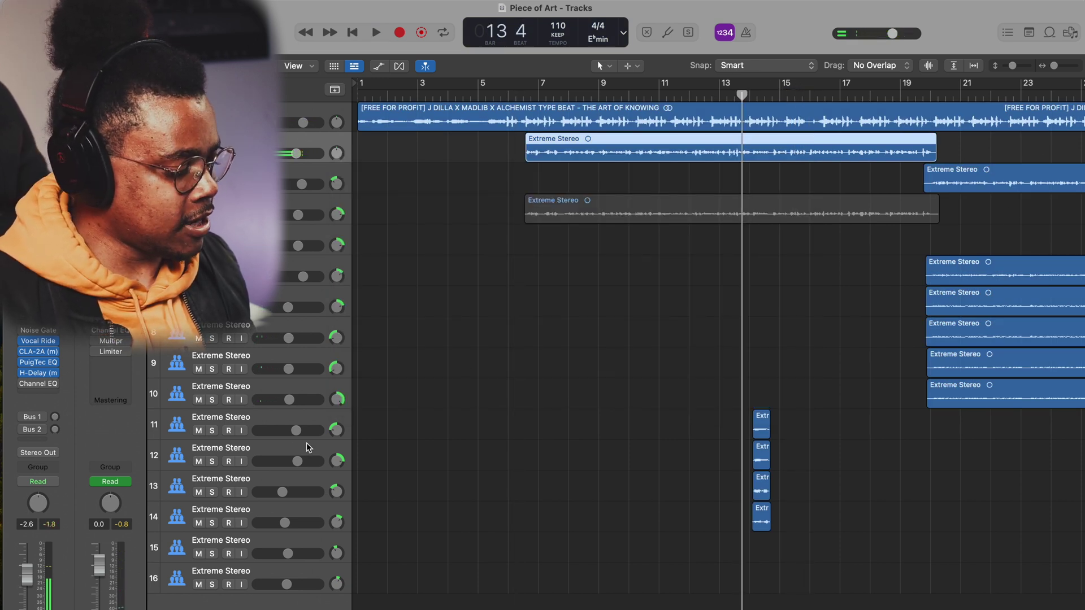
# Step: Select track 11 and play the short vocal regions around bar 14 on tracks 11 to 14
pyautogui.click(283, 452)
pyautogui.click(277, 419)
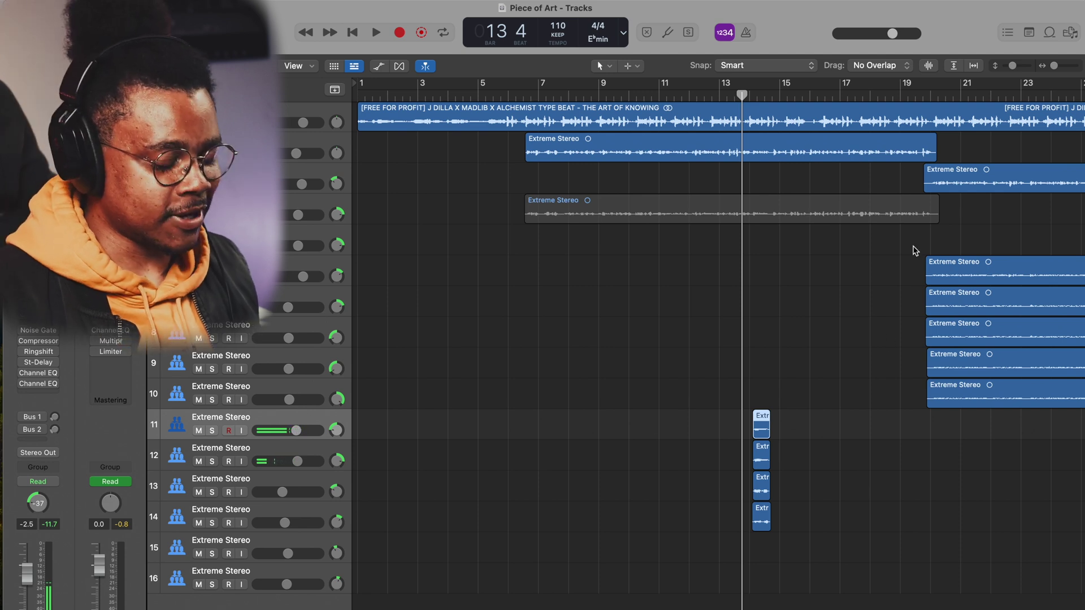
pyautogui.press('space')
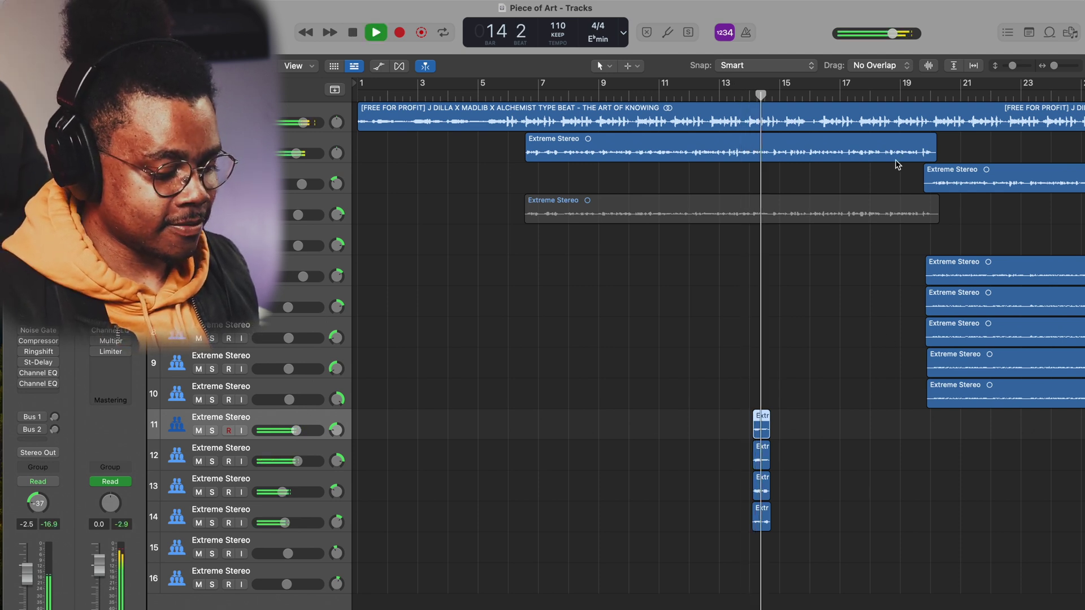
pyautogui.press('space')
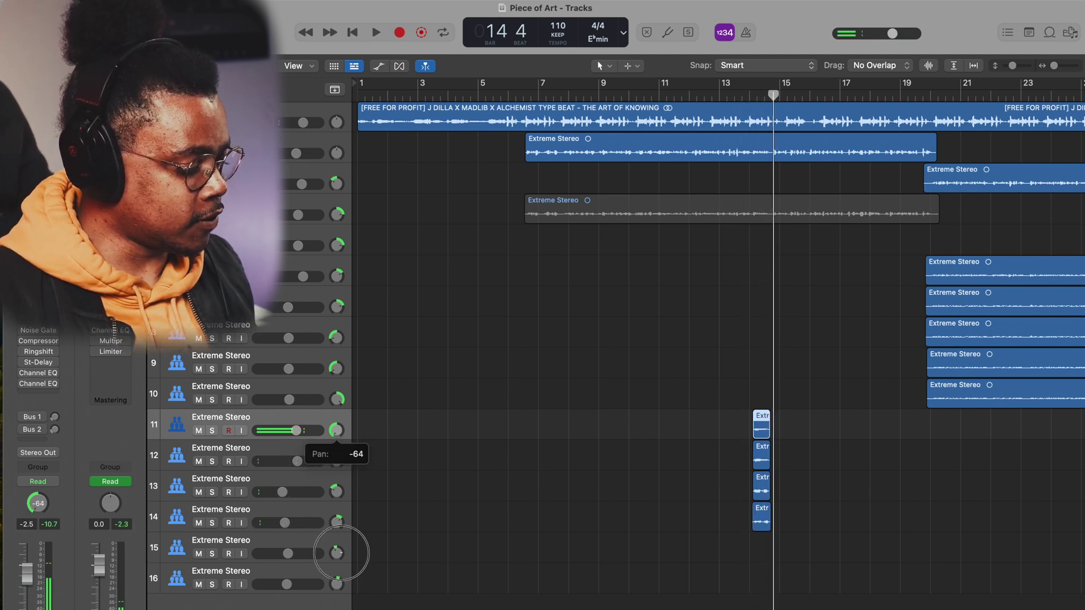
# Step: Pan tracks 11, 12, 13 and 14 to -64, +63, -29 and +30, and play the result around bar 14
pyautogui.moveTo(338, 462); pyautogui.dragTo(322, 362)
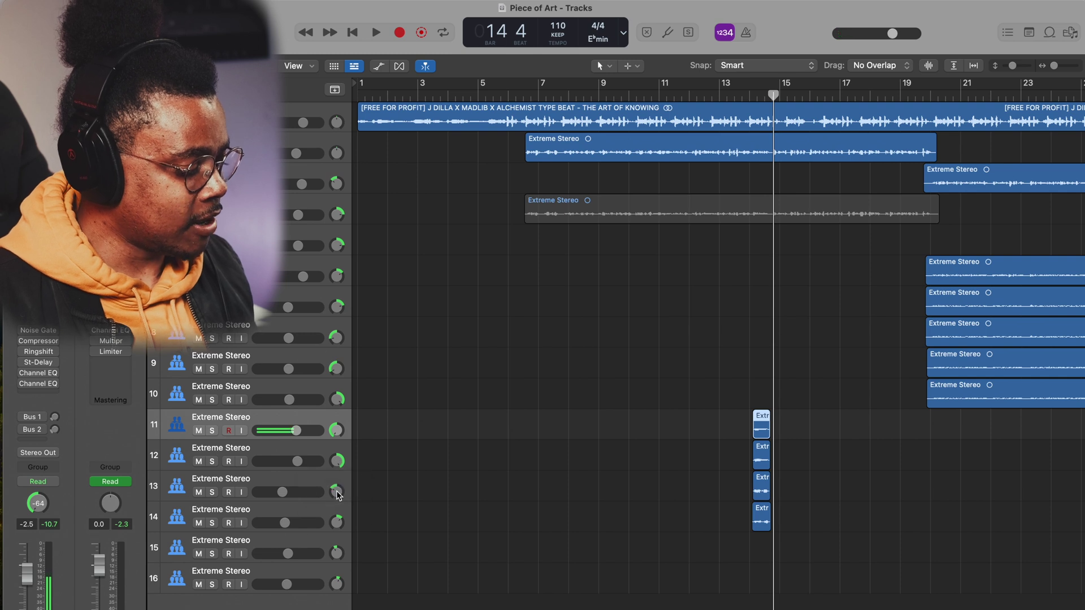
pyautogui.moveTo(338, 495); pyautogui.dragTo(337, 492)
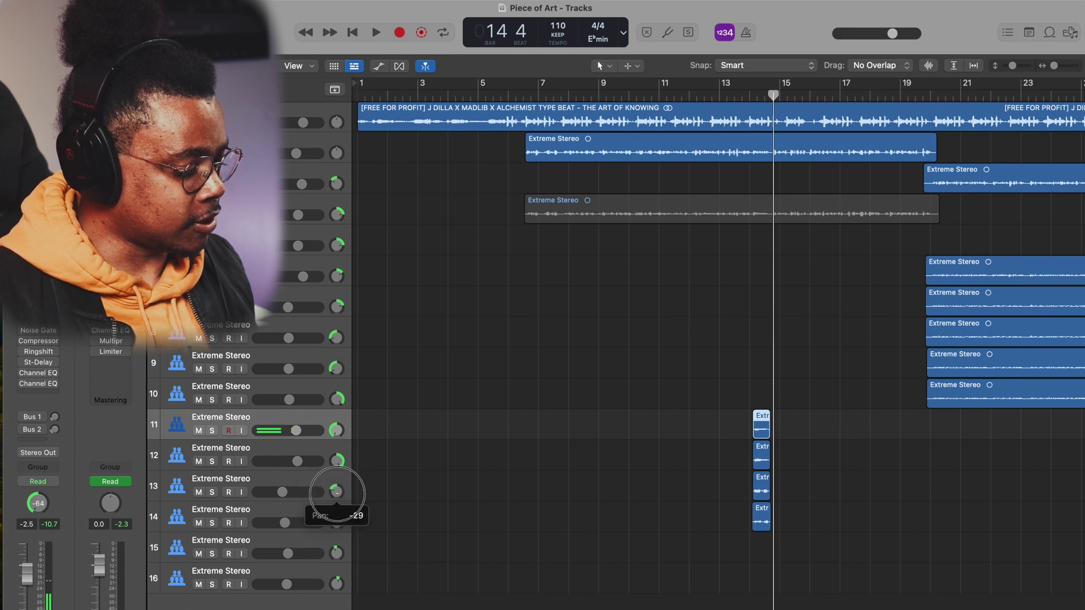
pyautogui.moveTo(337, 522); pyautogui.dragTo(337, 516)
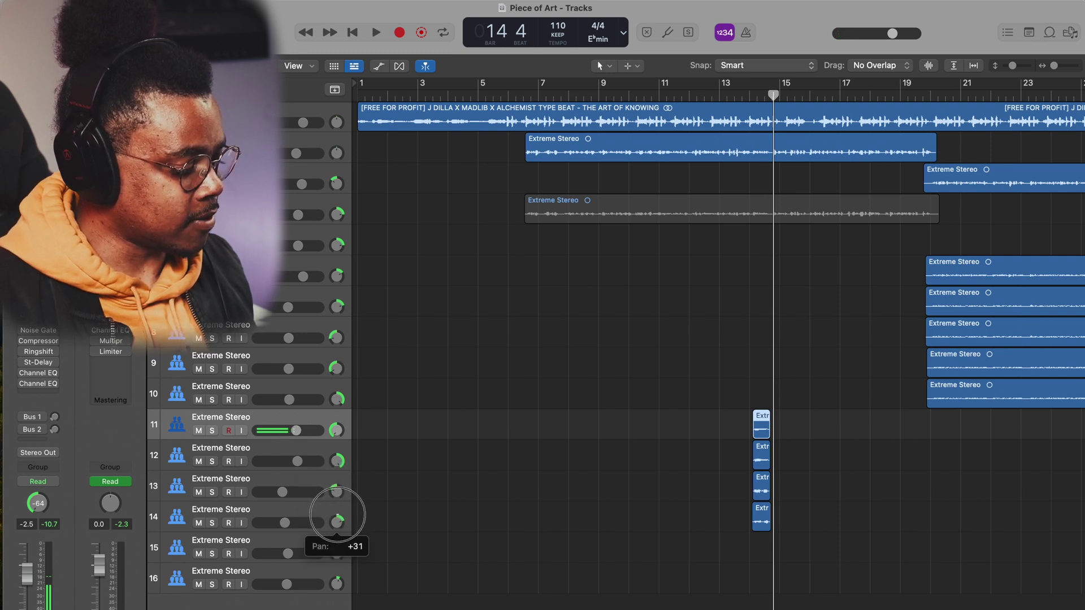
pyautogui.press('space')
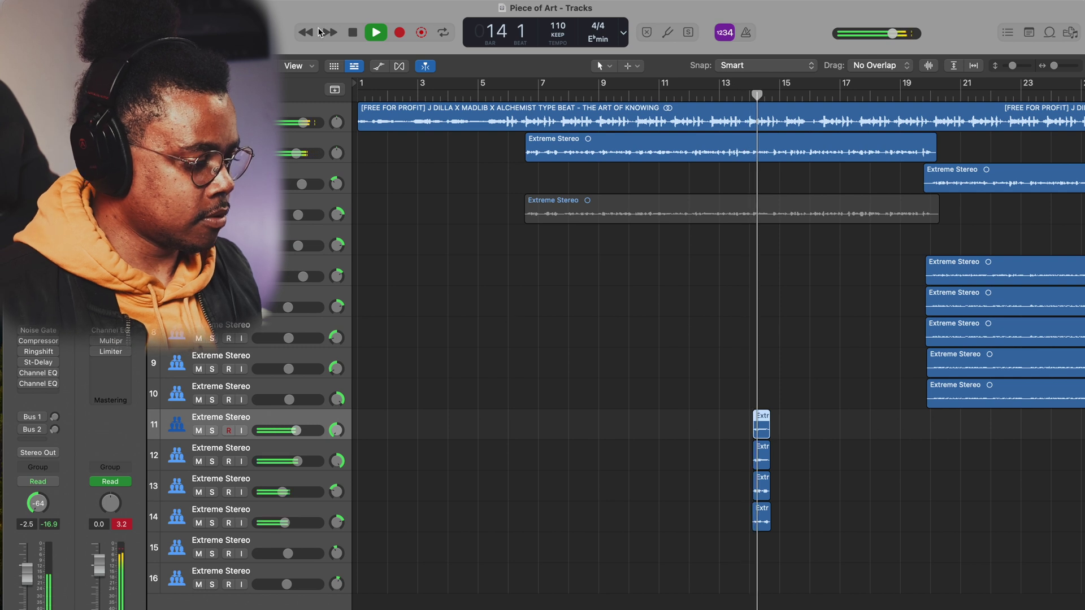
pyautogui.press('space')
# Step: Copy the lead vocal track's channel strip setting in the mixer
pyautogui.click(231, 143)
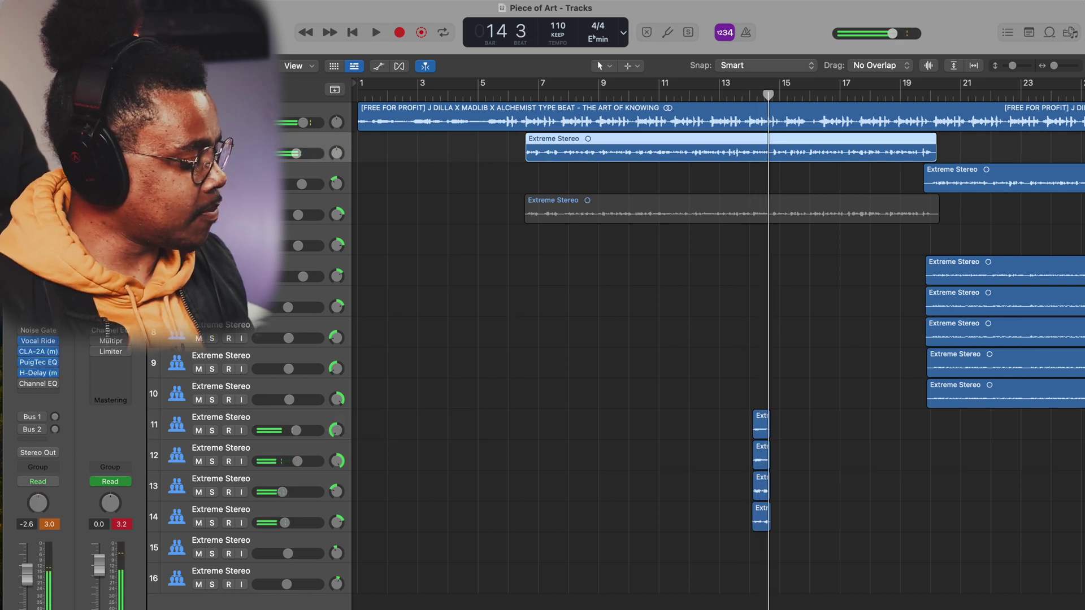
pyautogui.press('x')
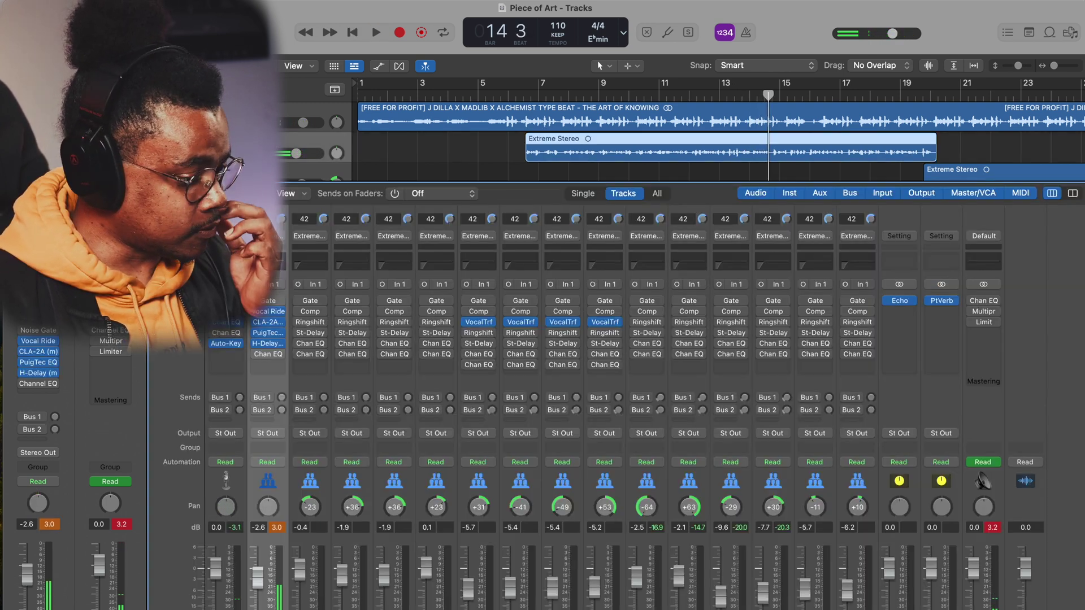
pyautogui.click(268, 236)
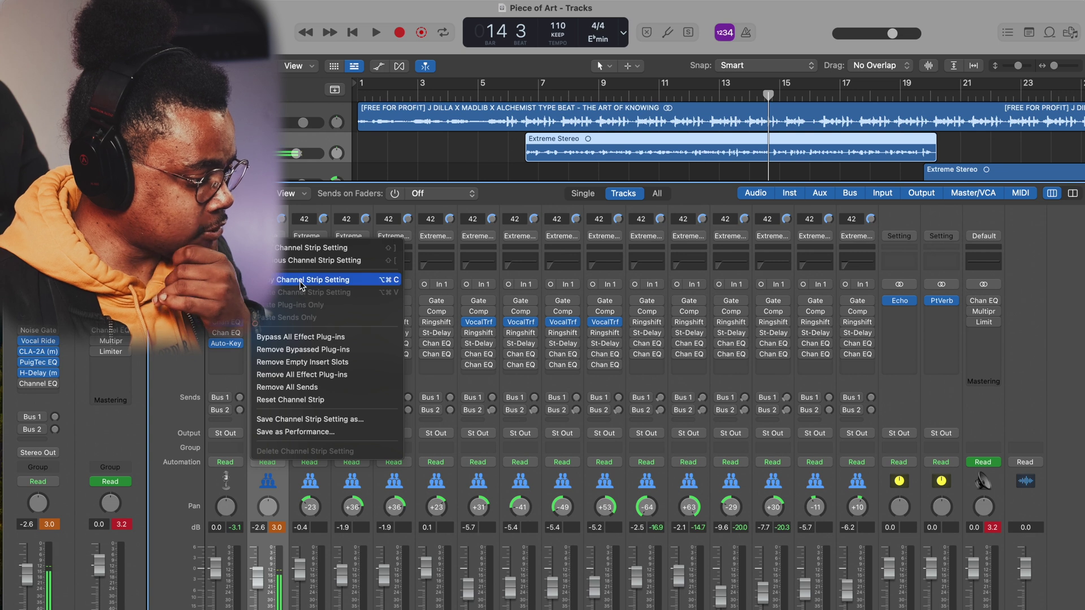
pyautogui.click(300, 280)
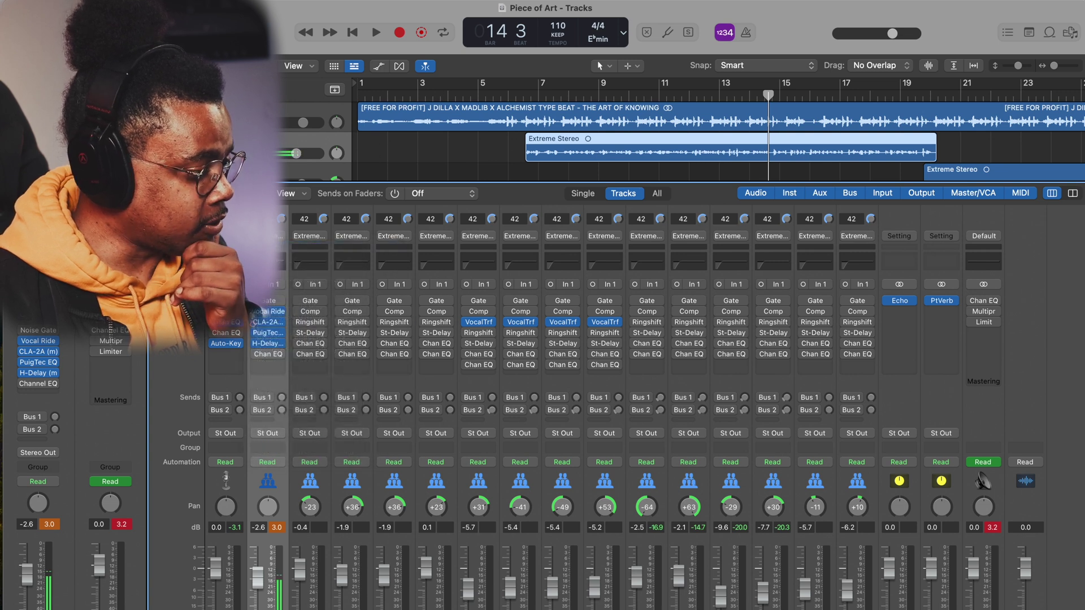
pyautogui.press('x')
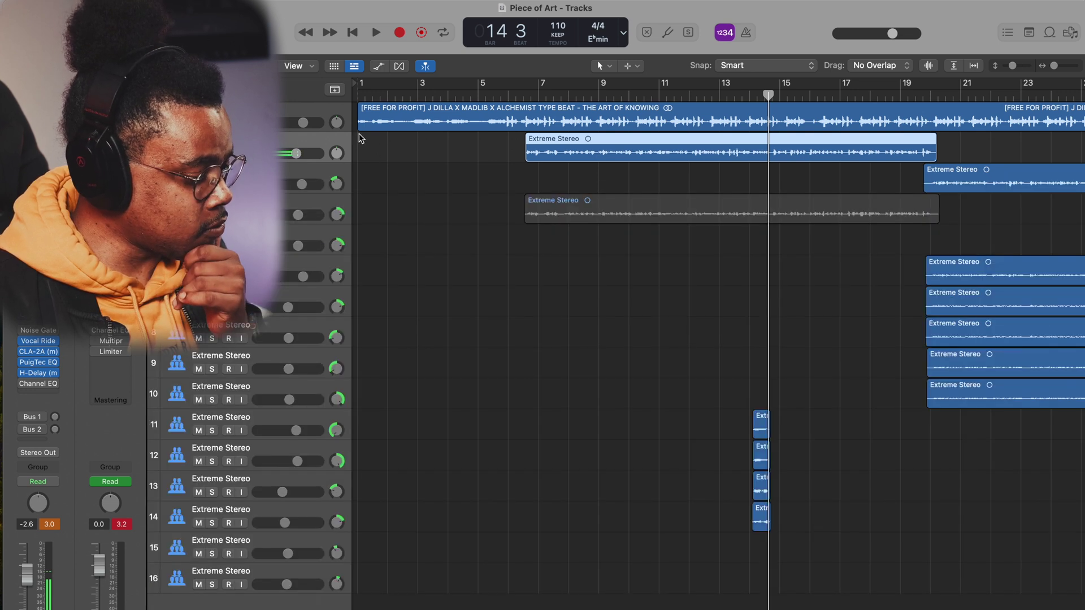
# Step: Paste the copied channel strip setting onto tracks 11 to 14 together and play their regions with the beat
pyautogui.click(323, 418)
pyautogui.keyDown('shift'); pyautogui.click(312, 512); pyautogui.keyUp('shift')
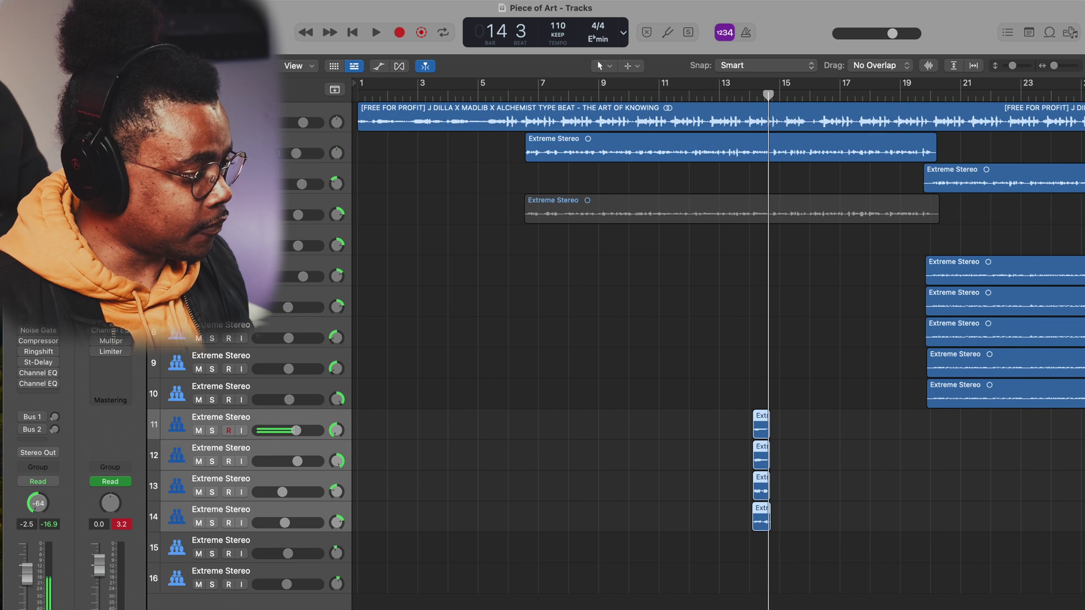
pyautogui.press('x')
pyautogui.press('x')
pyautogui.press('space')
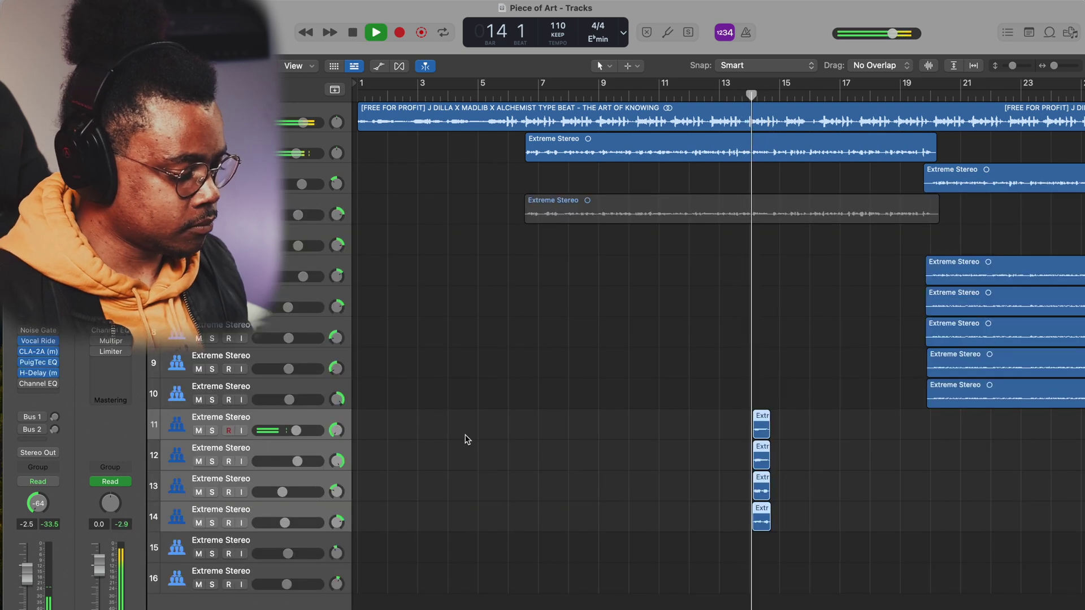
pyautogui.press('space')
# Step: Lower the volume of tracks 11 to 14 together to -12.4 dB while replaying from bar 13, and place the playhead at bar 14
pyautogui.click(734, 104)
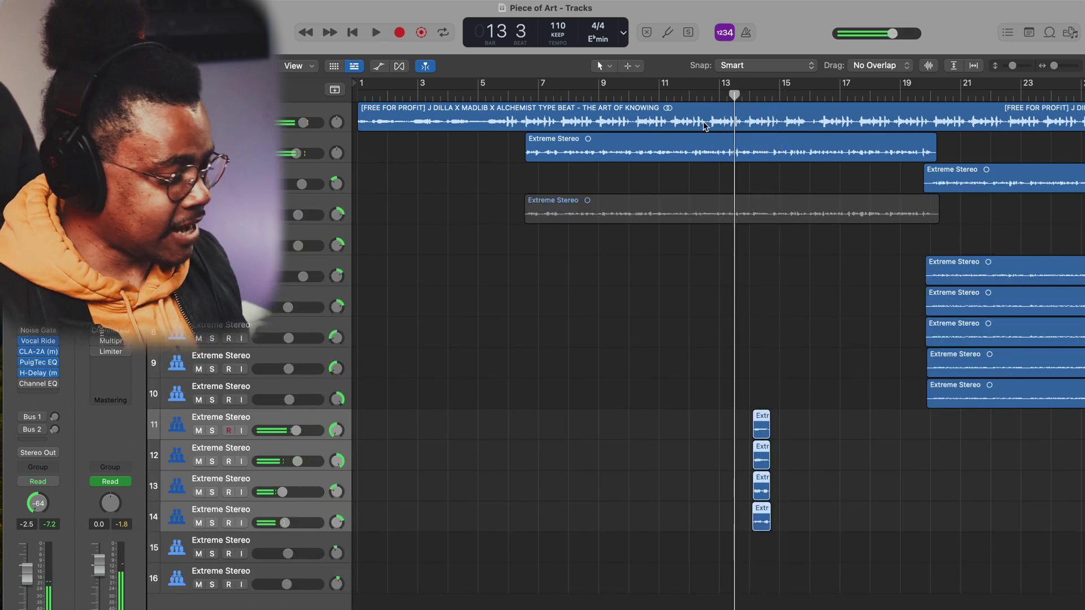
pyautogui.click(258, 400)
pyautogui.click(274, 418)
pyautogui.press('space')
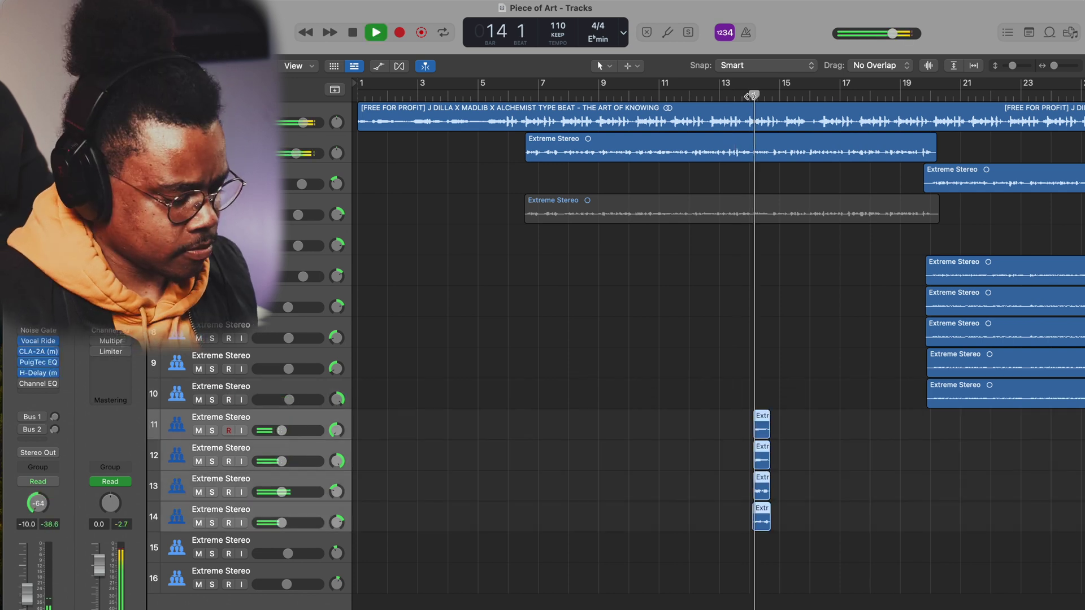
pyautogui.moveTo(282, 431); pyautogui.dragTo(271, 431)
pyautogui.press('space')
pyautogui.click(751, 94)
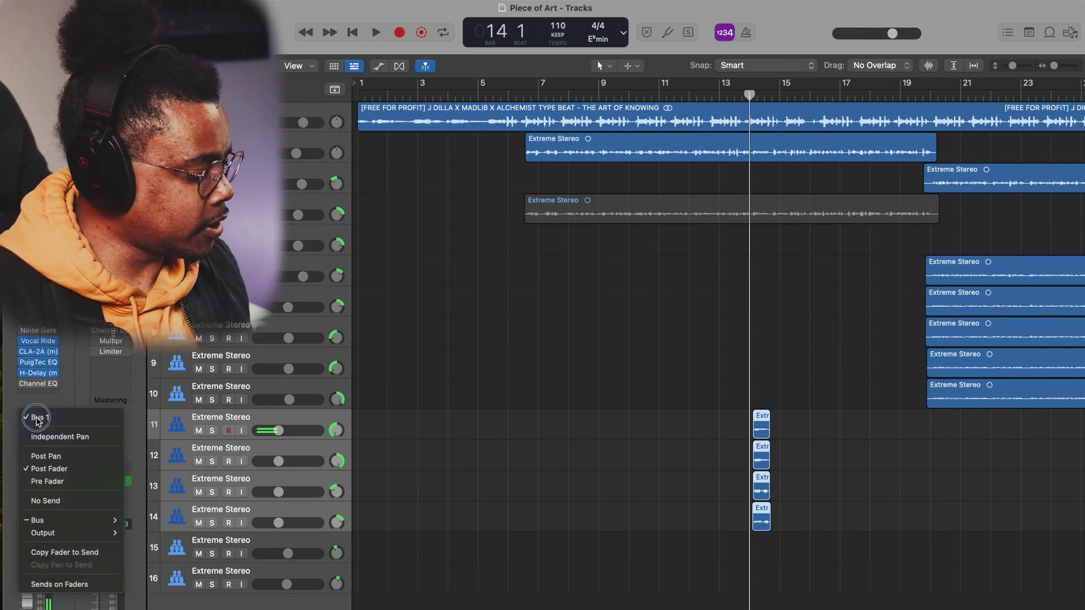
# Step: Replace the Echo plug-in on the Bus 1 aux channel with the stereo Waves H-Delay and raise the Bus 1 send to 6.0 dB
pyautogui.click(37, 419)
pyautogui.click(78, 380)
pyautogui.click(126, 343)
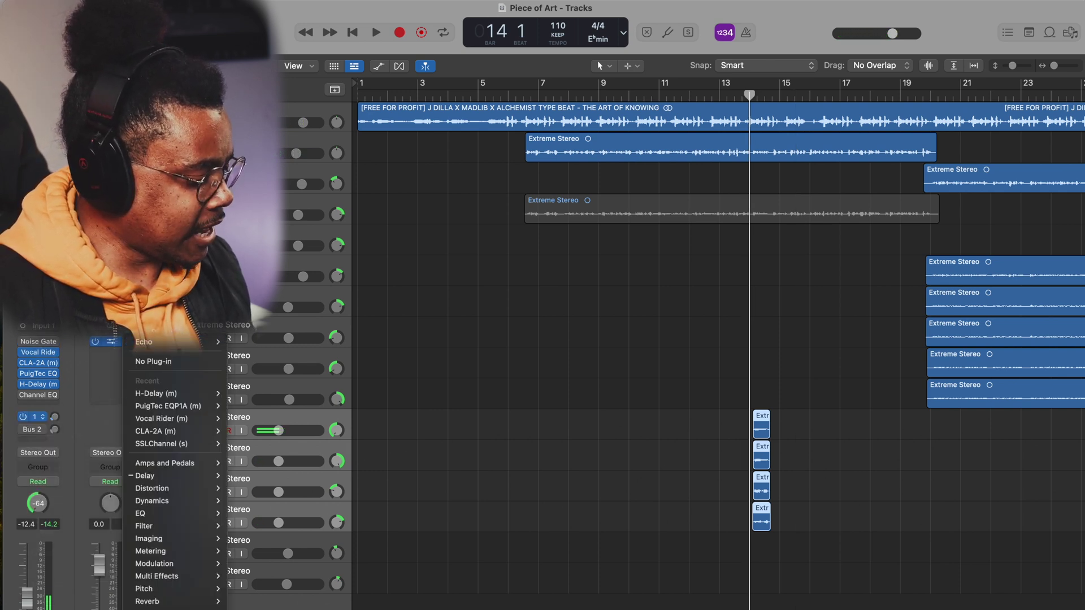
pyautogui.scroll(-10, 384, 565)
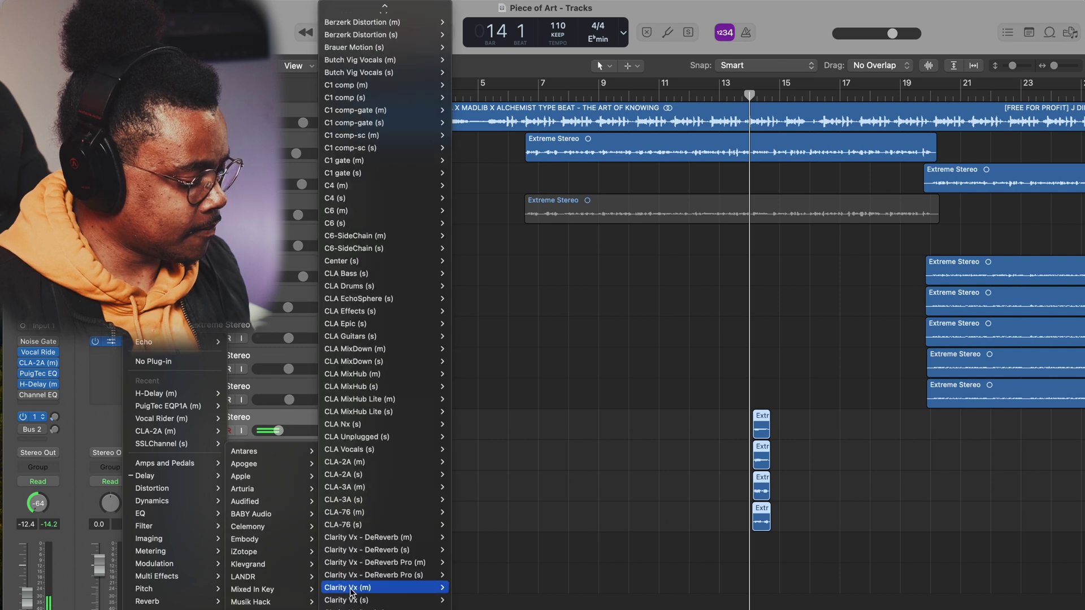
pyautogui.moveTo(373, 449)
pyautogui.click(373, 449)
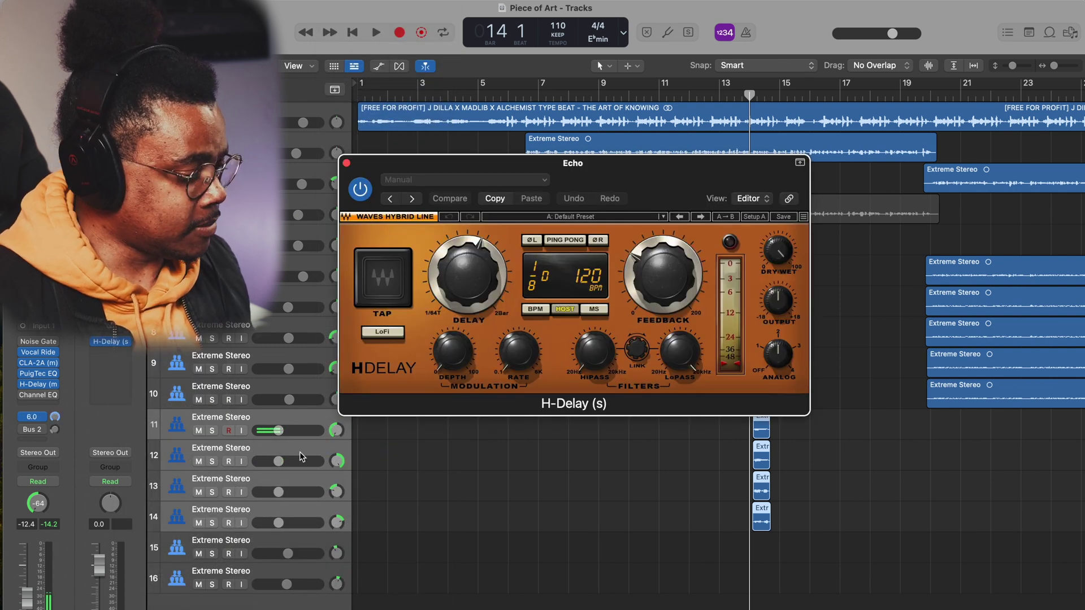
# Step: Lower tracks 11 to 14 to -18.5 dB, set the Bus 1 H-Delay to a host-synced 1/4 note, and play the section
pyautogui.moveTo(278, 431); pyautogui.dragTo(265, 430)
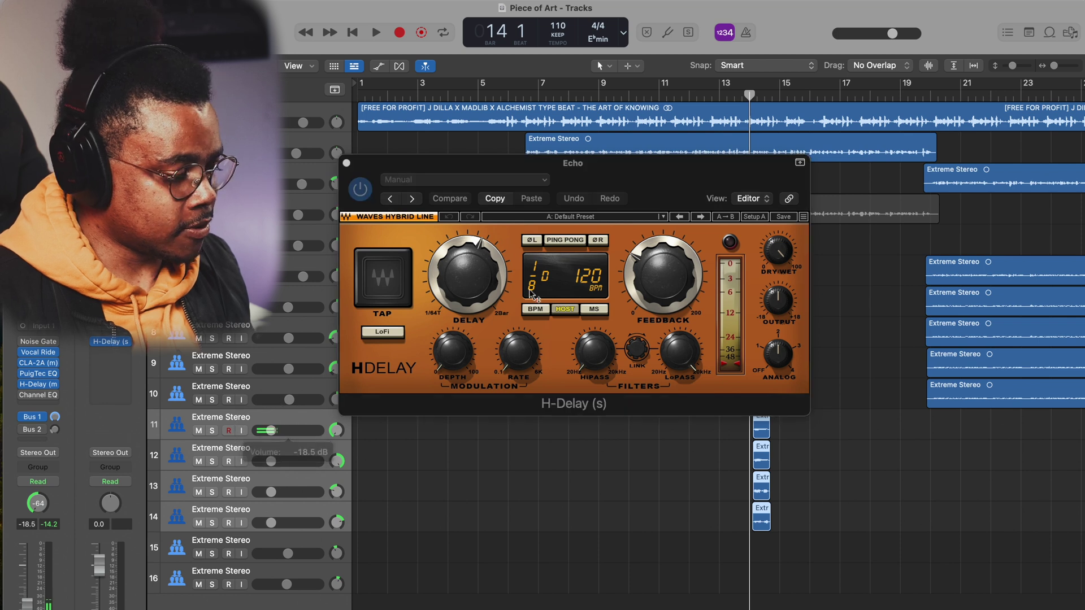
pyautogui.moveTo(540, 281); pyautogui.dragTo(537, 301)
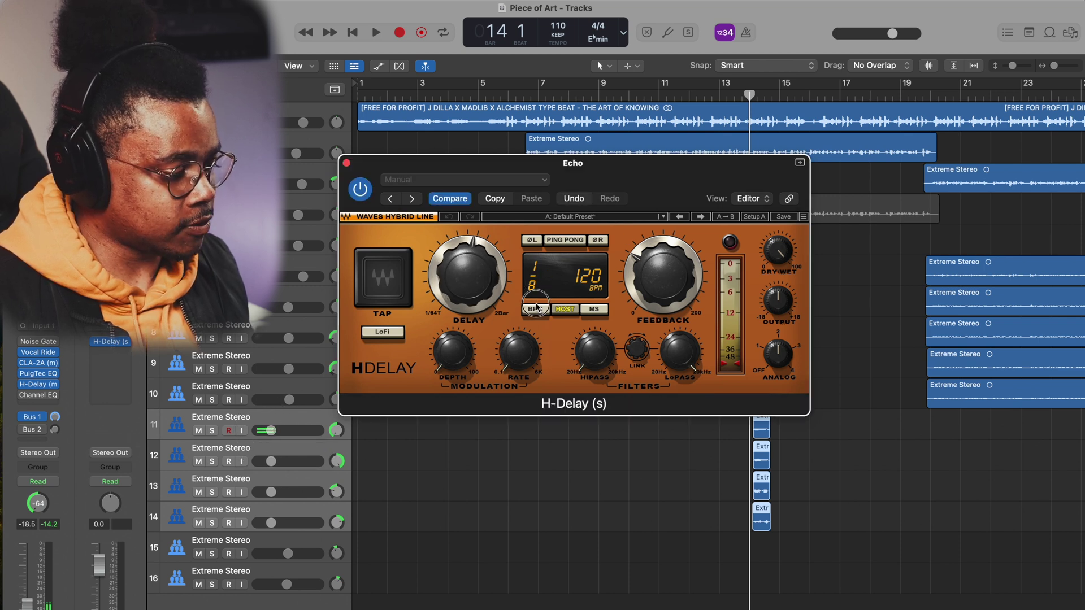
pyautogui.moveTo(538, 394); pyautogui.dragTo(549, 373)
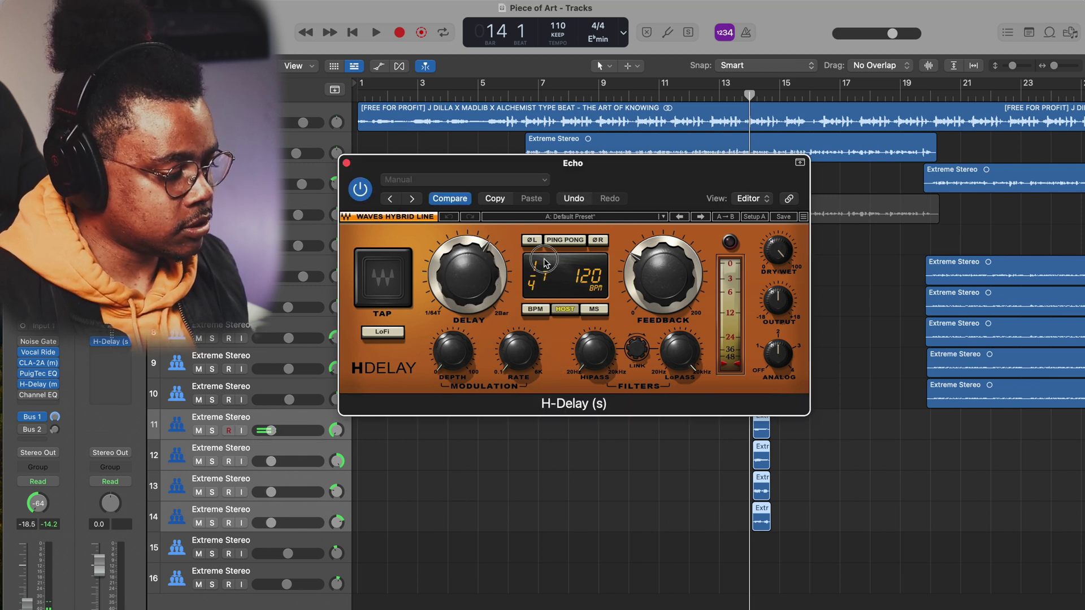
pyautogui.moveTo(785, 161); pyautogui.dragTo(706, 223)
pyautogui.press('space')
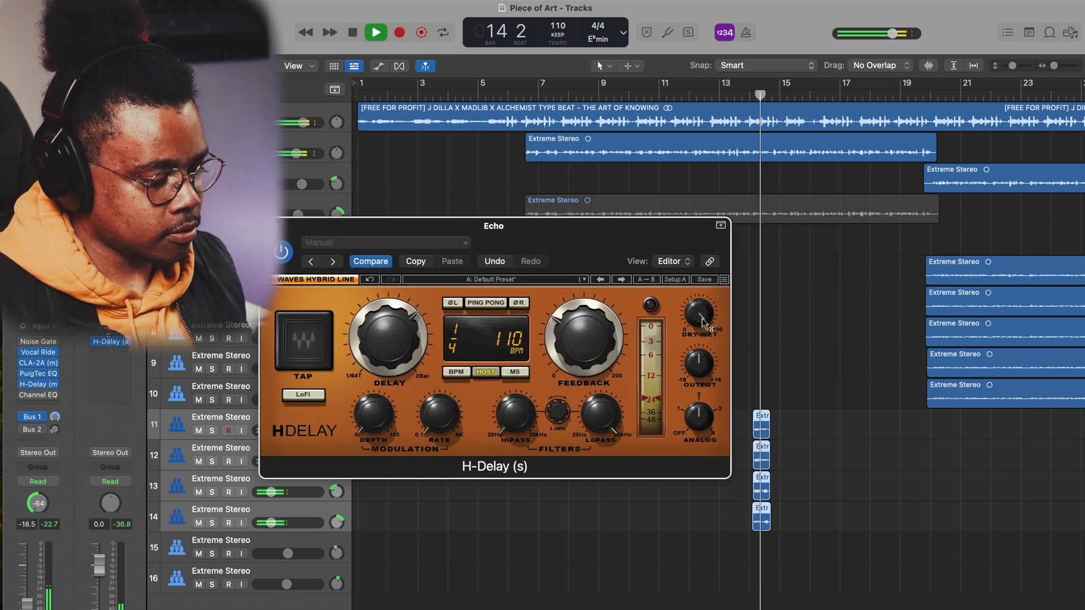
# Step: Set the Bus 1 H-Delay dry/wet mix to 41, stop playback and return the playhead to bar 14
pyautogui.moveTo(703, 322); pyautogui.dragTo(704, 503)
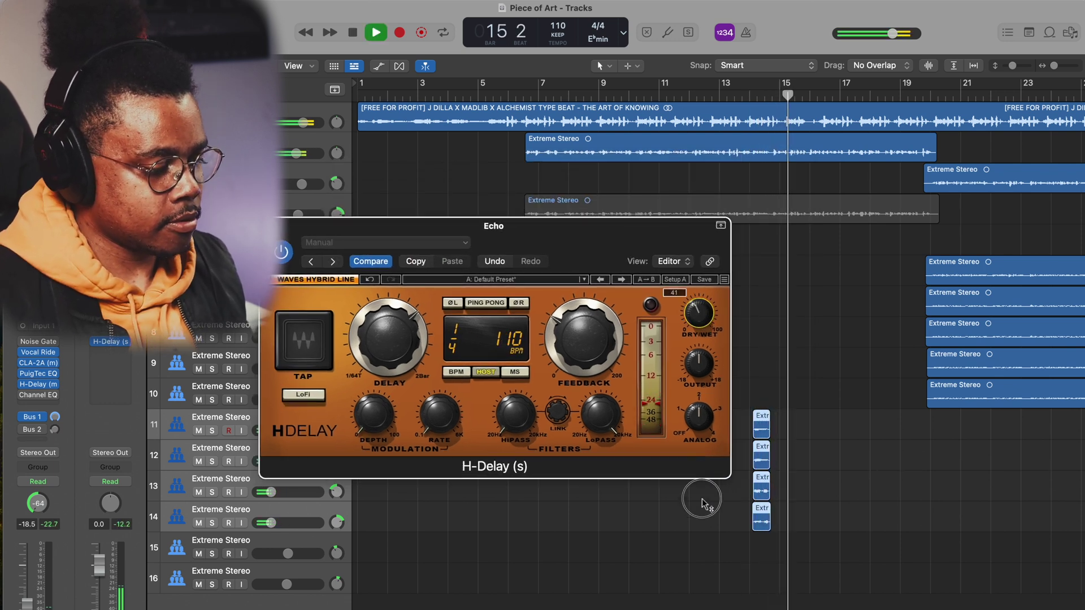
pyautogui.press('space')
pyautogui.click(755, 97)
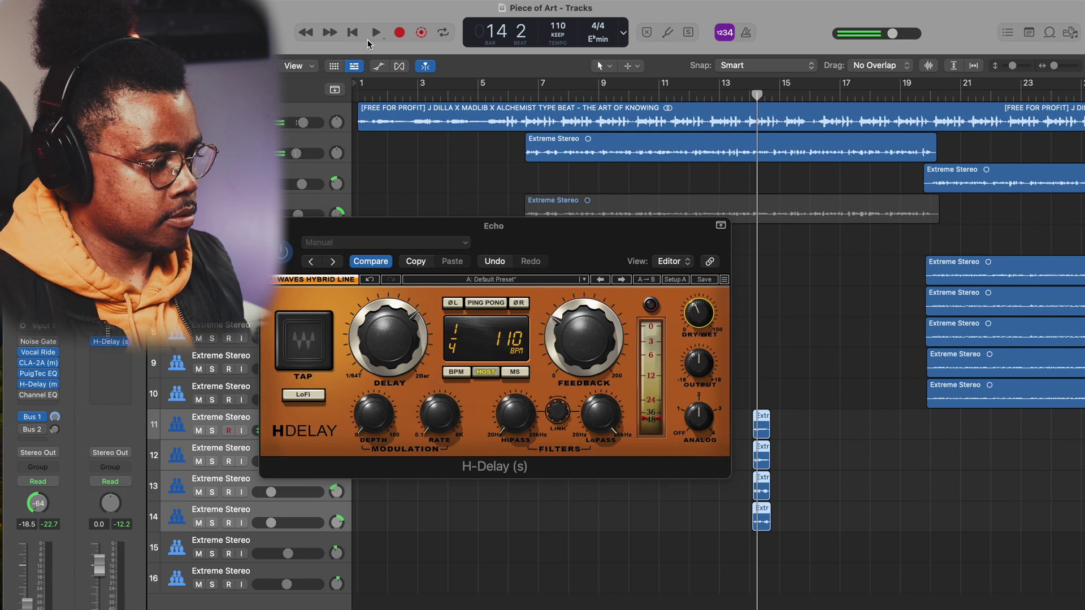
# Step: Select the beat track, switch on the metronome and play from bar 14 to compare the beat with the click
pyautogui.click(288, 118)
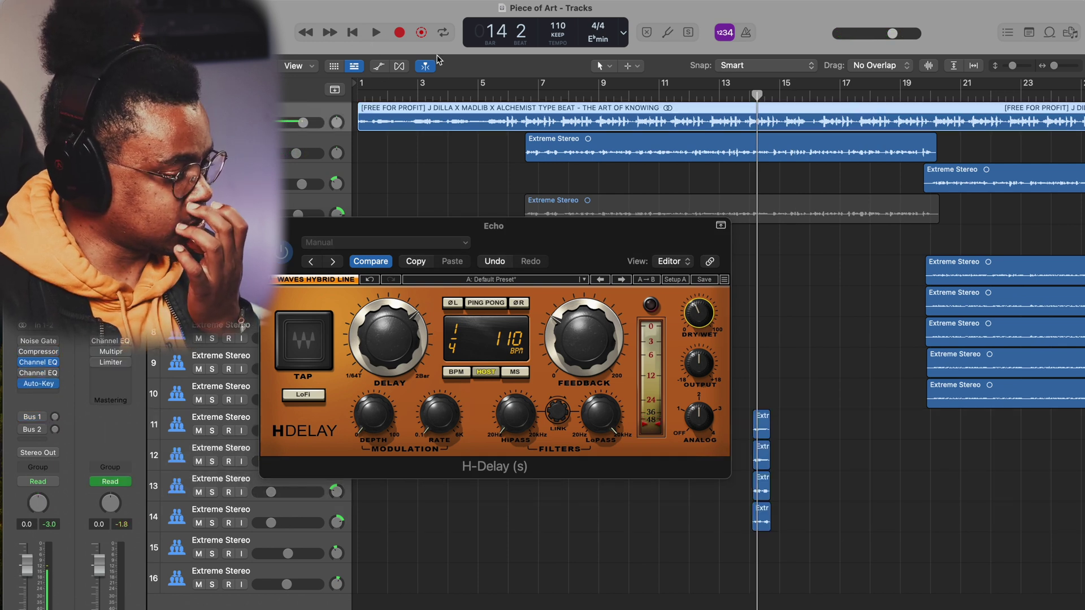
pyautogui.press('super+w')
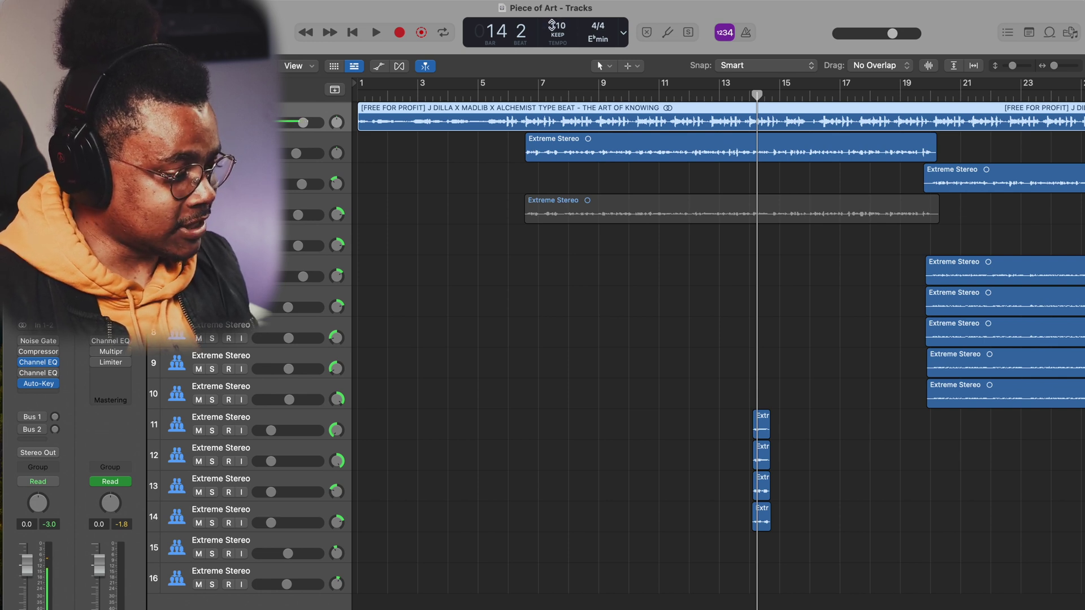
pyautogui.click(745, 34)
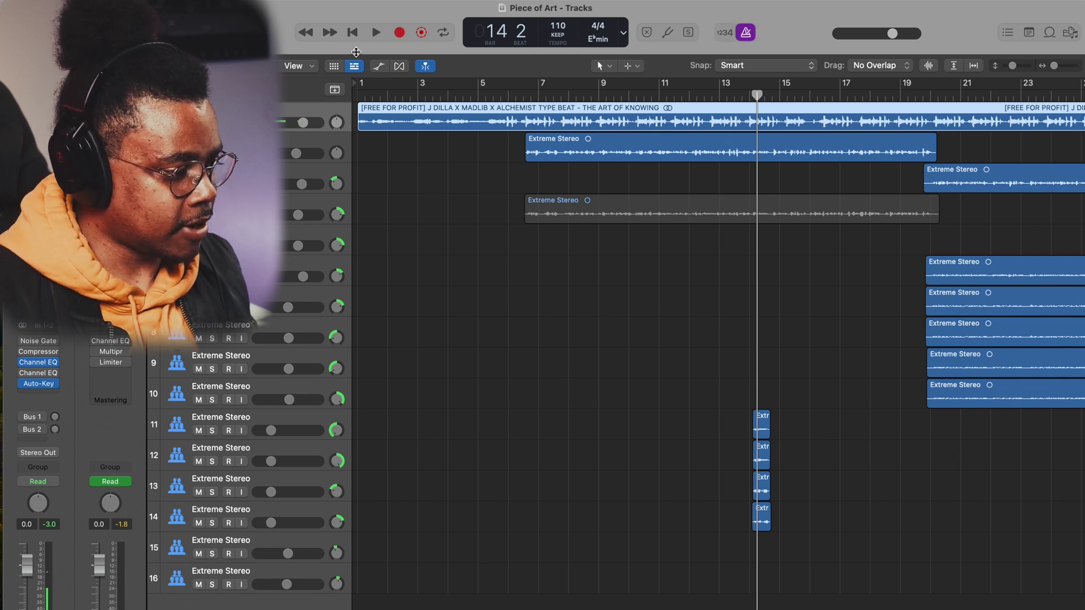
pyautogui.click(373, 33)
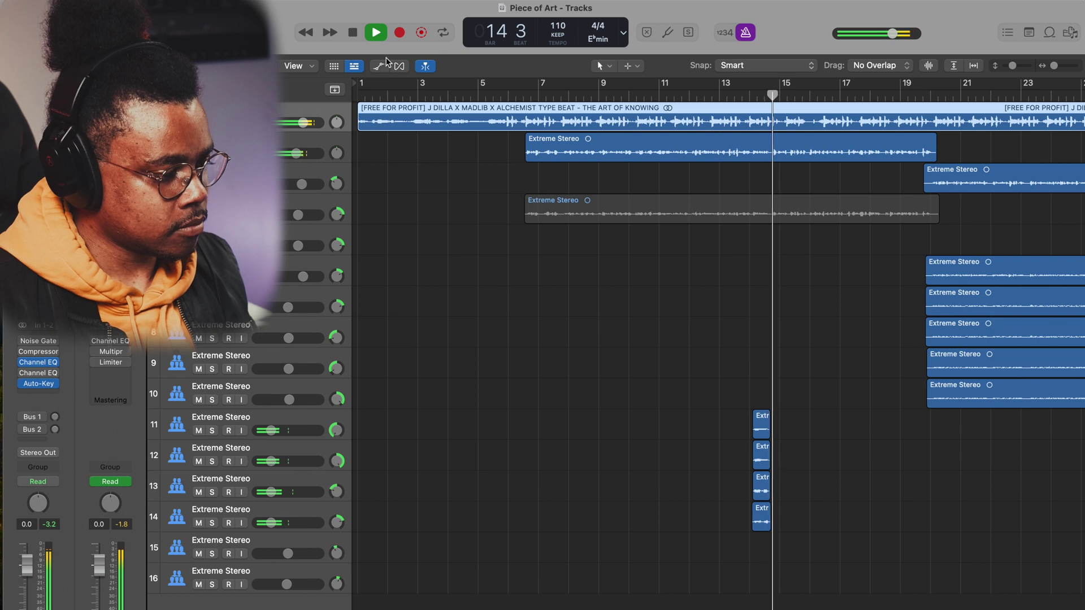
pyautogui.press('space')
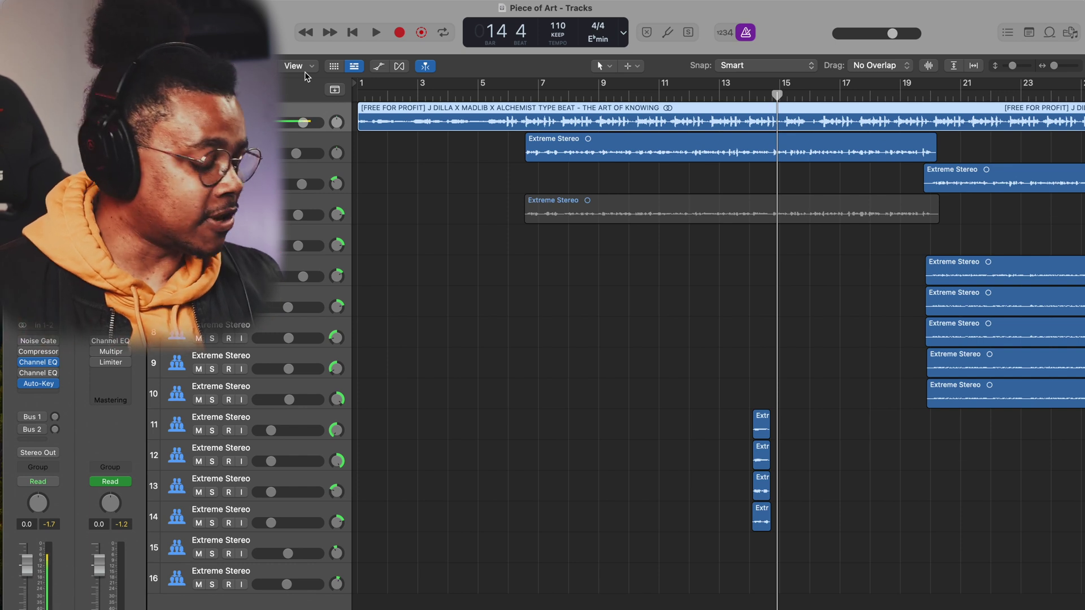
# Step: Check the beat track's key in Auto-Key, set the project tempo to 89 BPM and play the beat
pyautogui.click(45, 386)
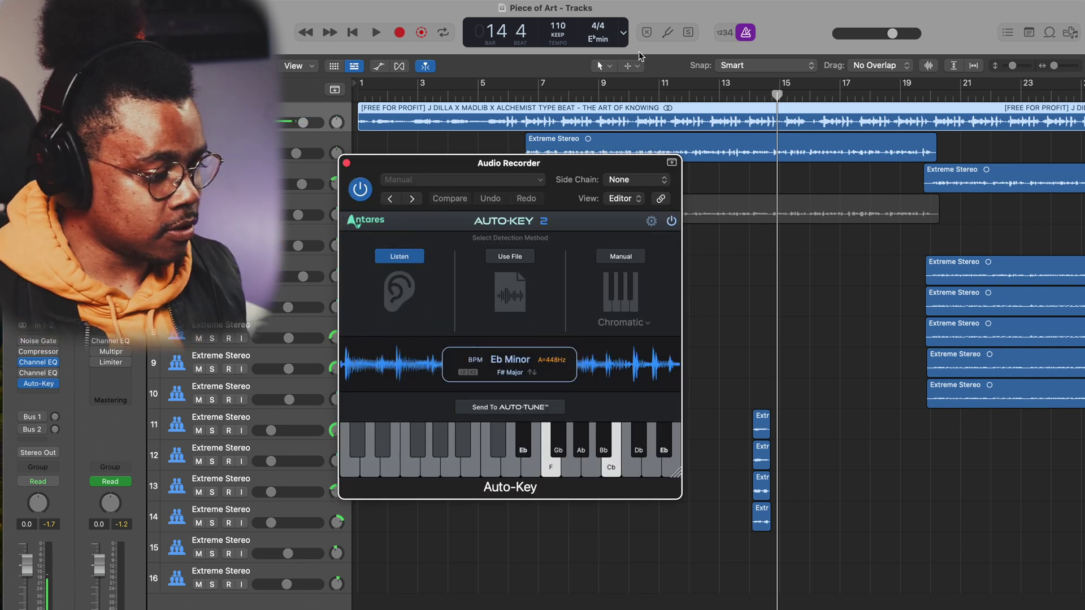
pyautogui.press('space')
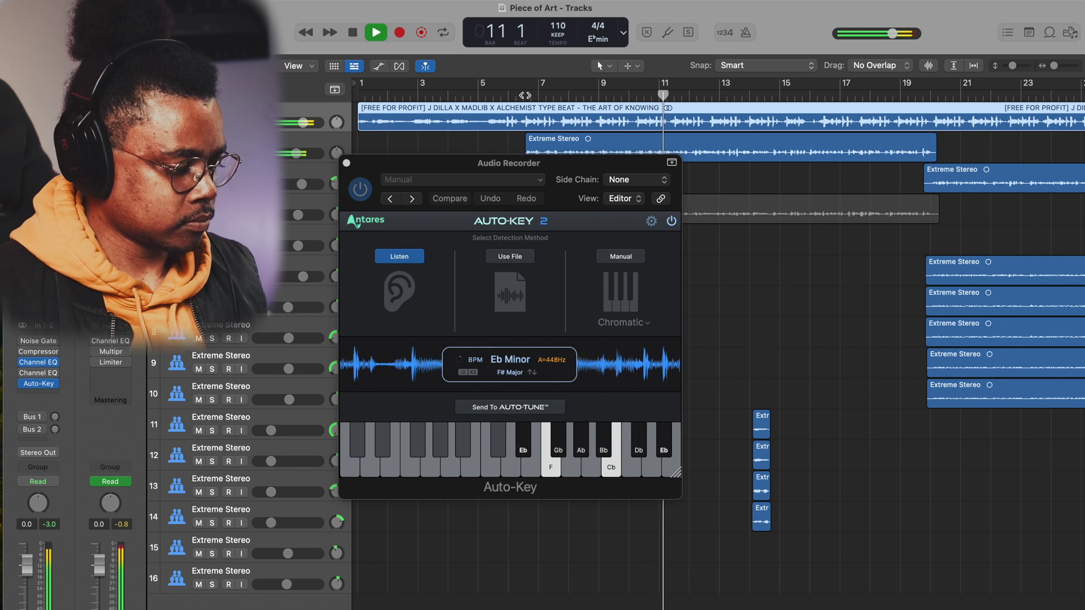
pyautogui.click(352, 33)
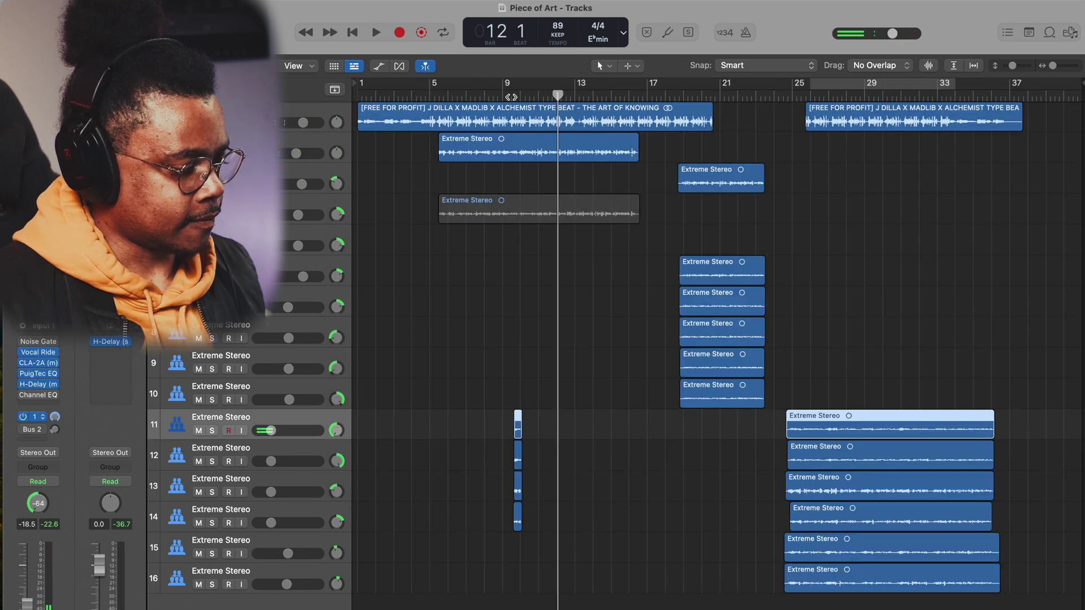
# Step: Play the short backing vocal regions on tracks 11 to 14 from bar 9 beat 3 to hear their echo
pyautogui.click(510, 97)
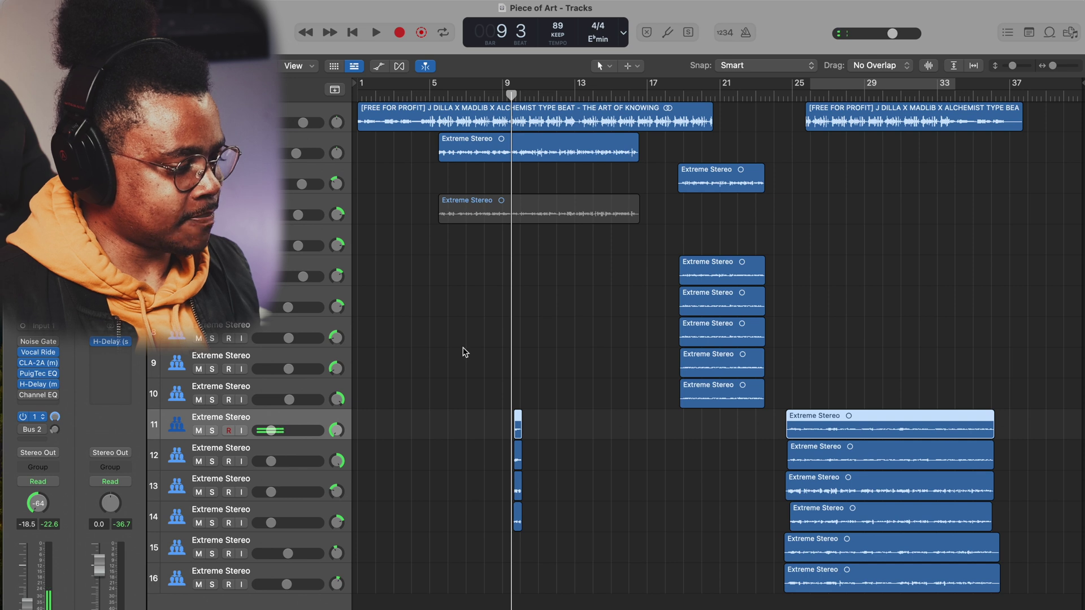
pyautogui.press('super+Right')
pyautogui.press('super+Right')
pyautogui.press('super+Right')
pyautogui.press('super+Right')
pyautogui.press('super+Right')
pyautogui.press('super+Right')
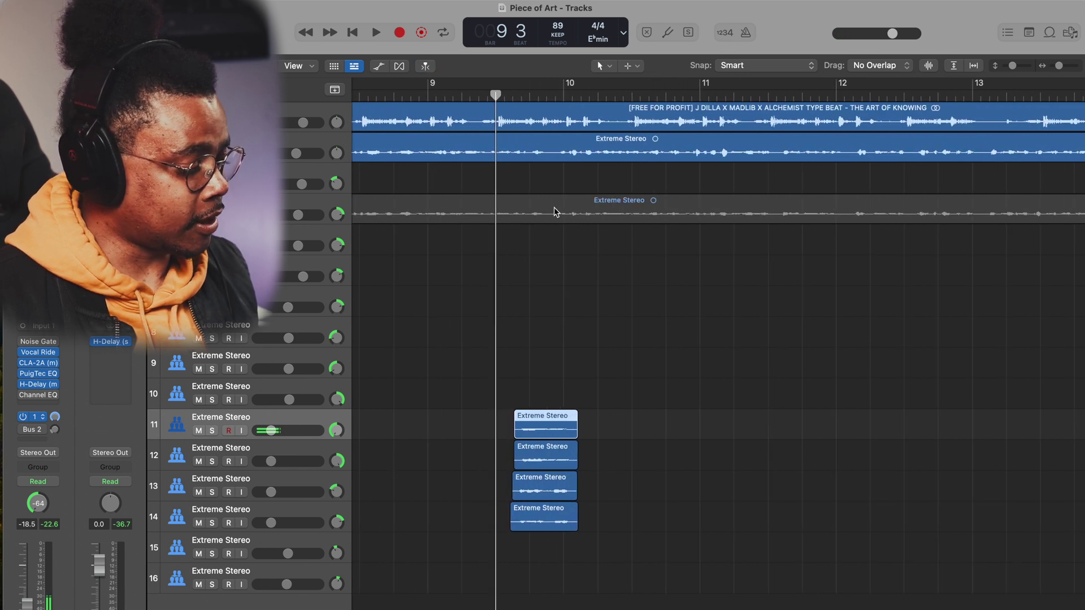
pyautogui.press('space')
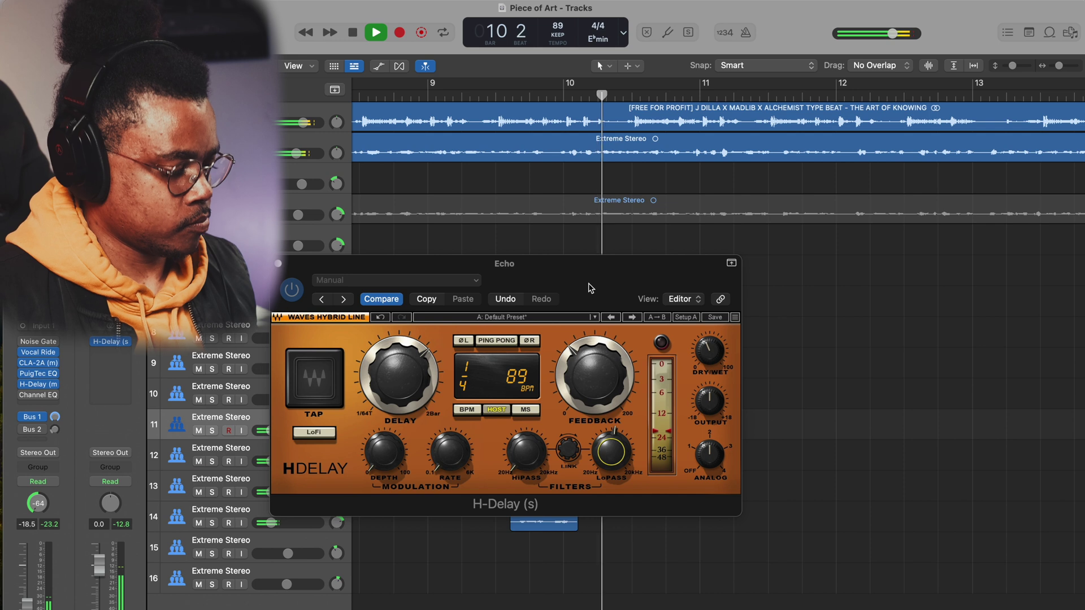
# Step: Raise the lowpass filter and feedback of the Bus 1 H-Delay while the section plays
pyautogui.moveTo(611, 452); pyautogui.dragTo(611, 410)
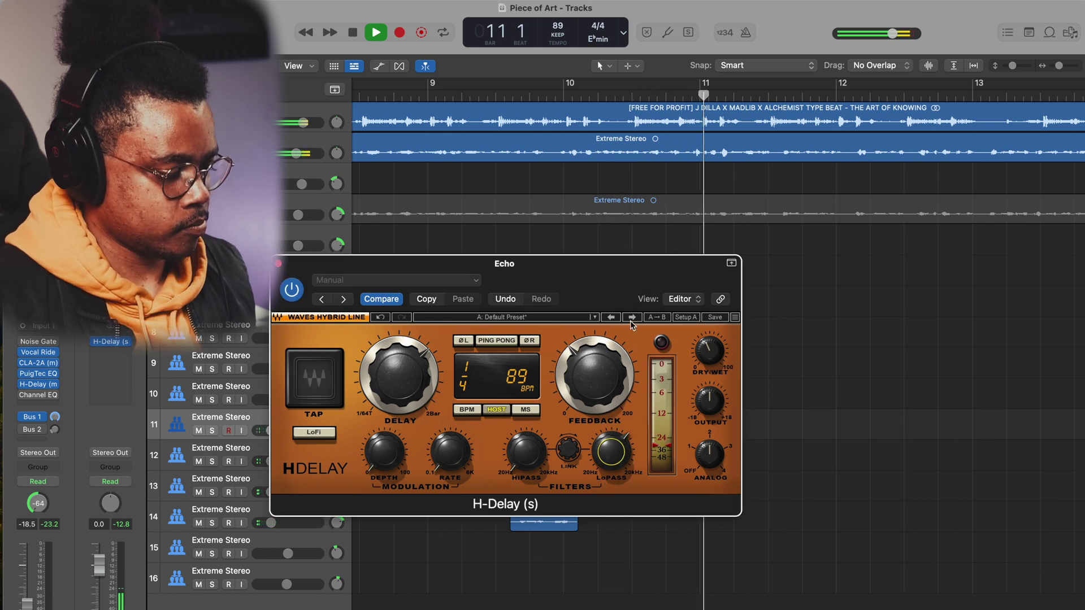
pyautogui.moveTo(605, 265); pyautogui.dragTo(627, 213)
pyautogui.moveTo(616, 324); pyautogui.dragTo(617, 305)
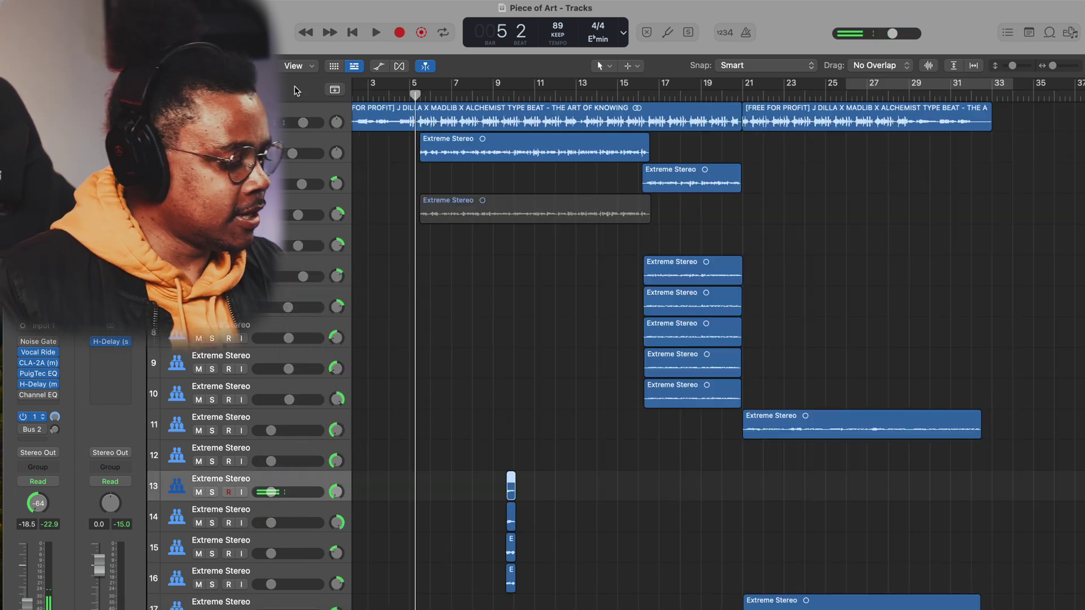
# Step: Unmute the second vocal region on track 4 and move its track directly below the lead vocal track
pyautogui.click(570, 211)
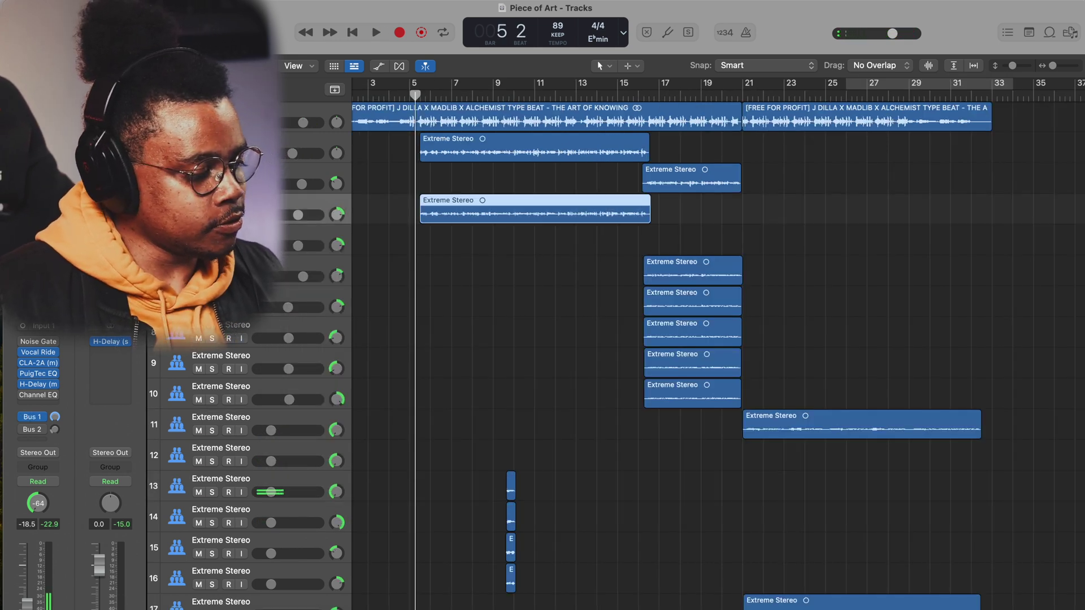
pyautogui.moveTo(310, 202); pyautogui.dragTo(314, 173)
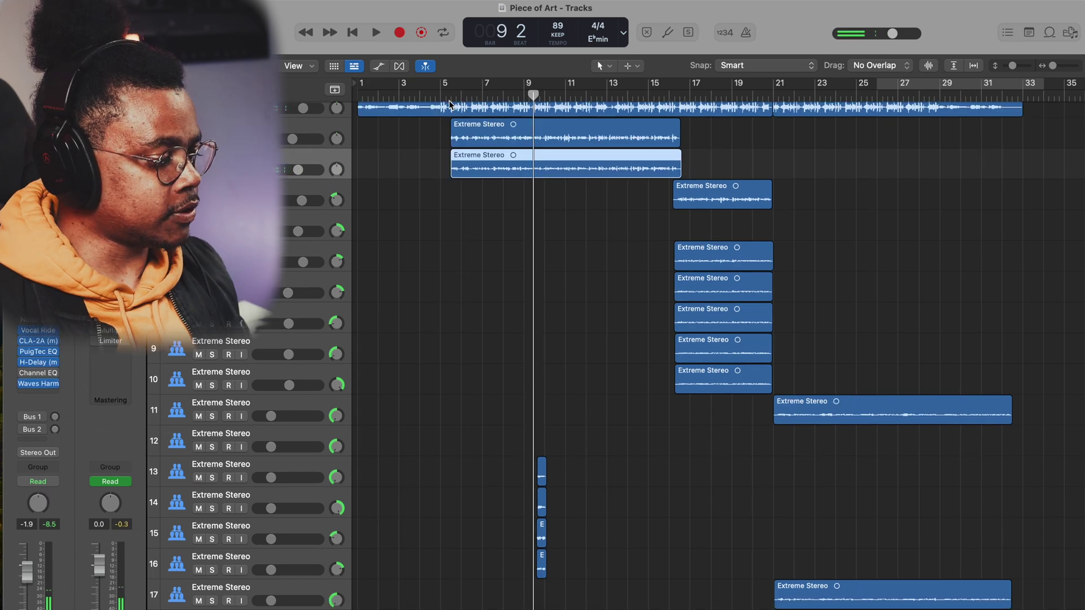
# Step: Open the second vocal region in the audio editor and play from just before its start
pyautogui.click(451, 96)
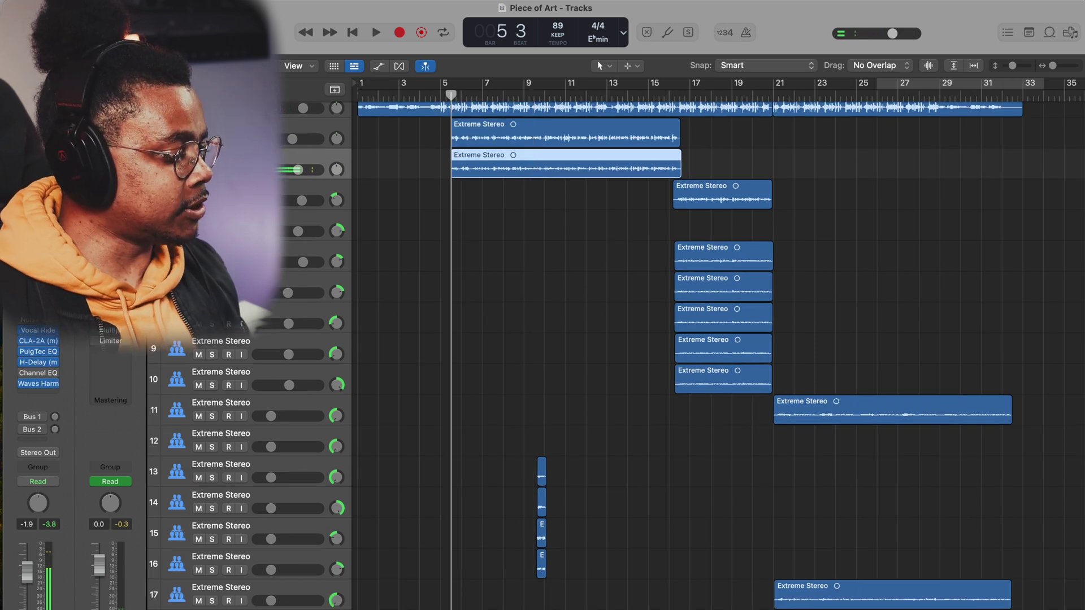
pyautogui.press('e')
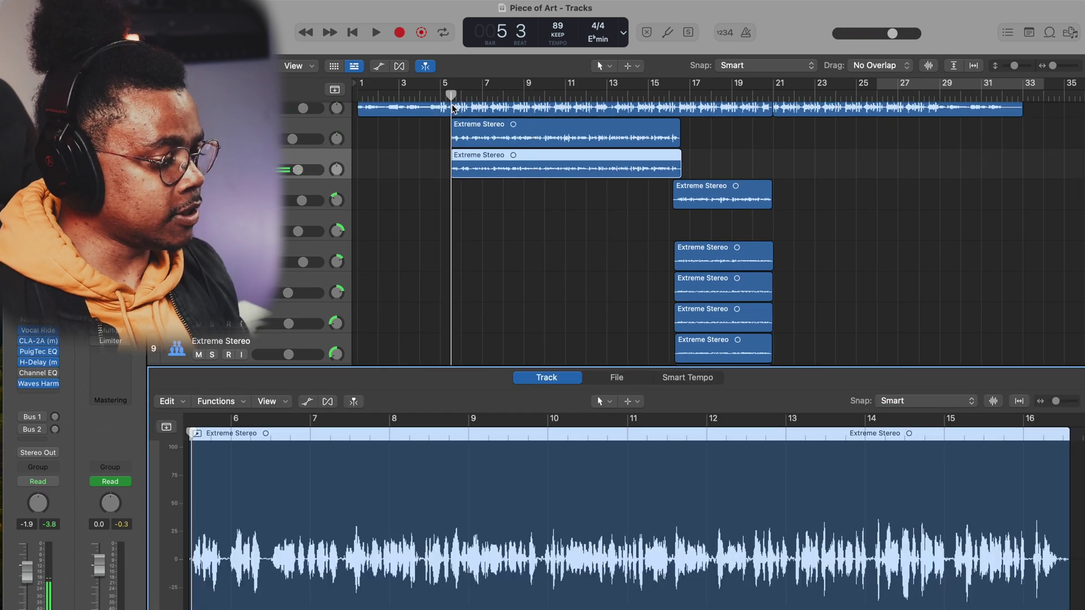
pyautogui.scroll(5, 443, 98)
pyautogui.click(433, 98)
pyautogui.press('space')
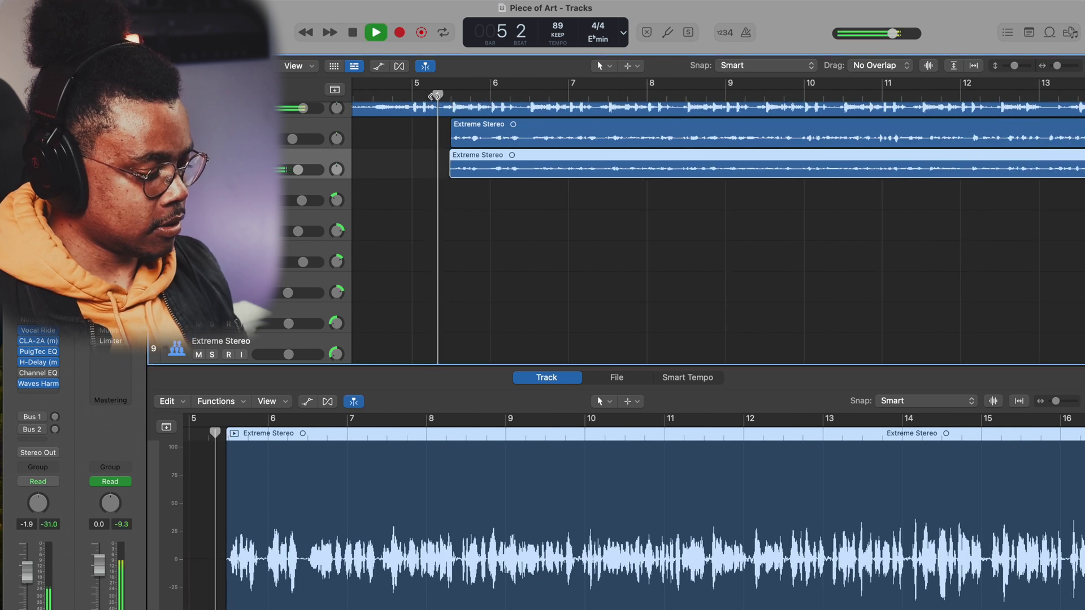
# Step: Delete the opening of the second vocal region up to bar 7
pyautogui.moveTo(226, 591); pyautogui.dragTo(304, 594)
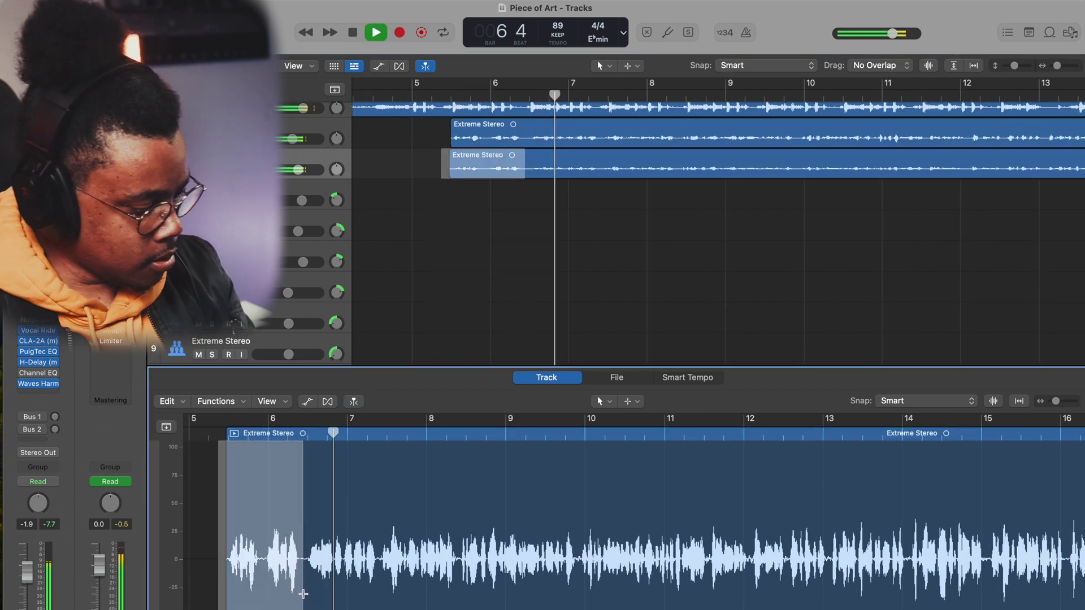
pyautogui.press('Delete')
pyautogui.press('space')
pyautogui.moveTo(347, 581); pyautogui.dragTo(300, 581)
pyautogui.press('Delete')
# Step: Audition from bar 6 beat 3, extend the second vocal's start slightly before bar 7, and lower its track to -7.2 dB
pyautogui.click(528, 92)
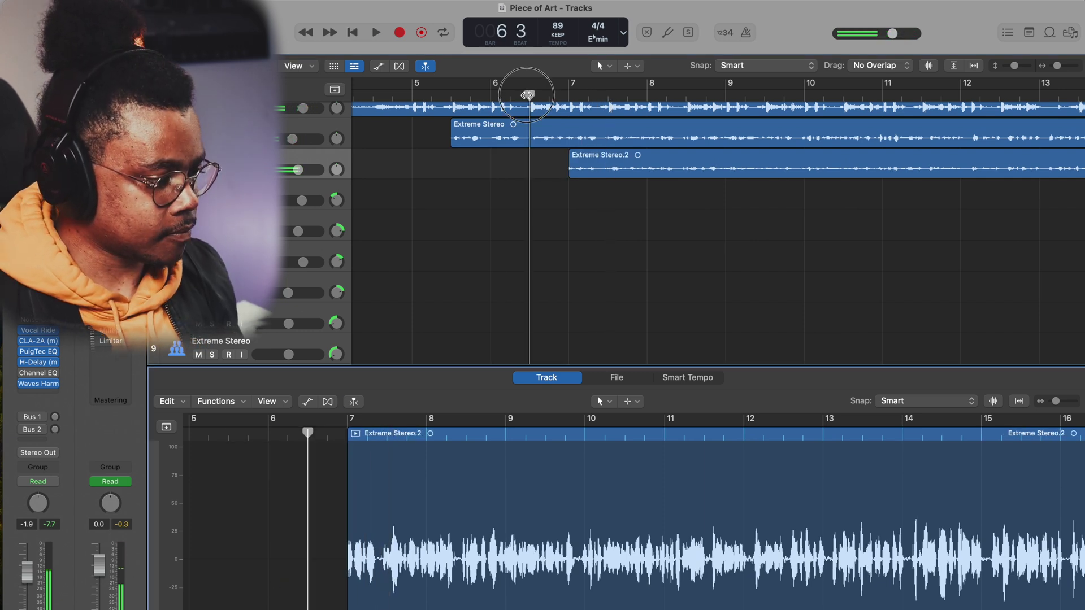
pyautogui.press('space')
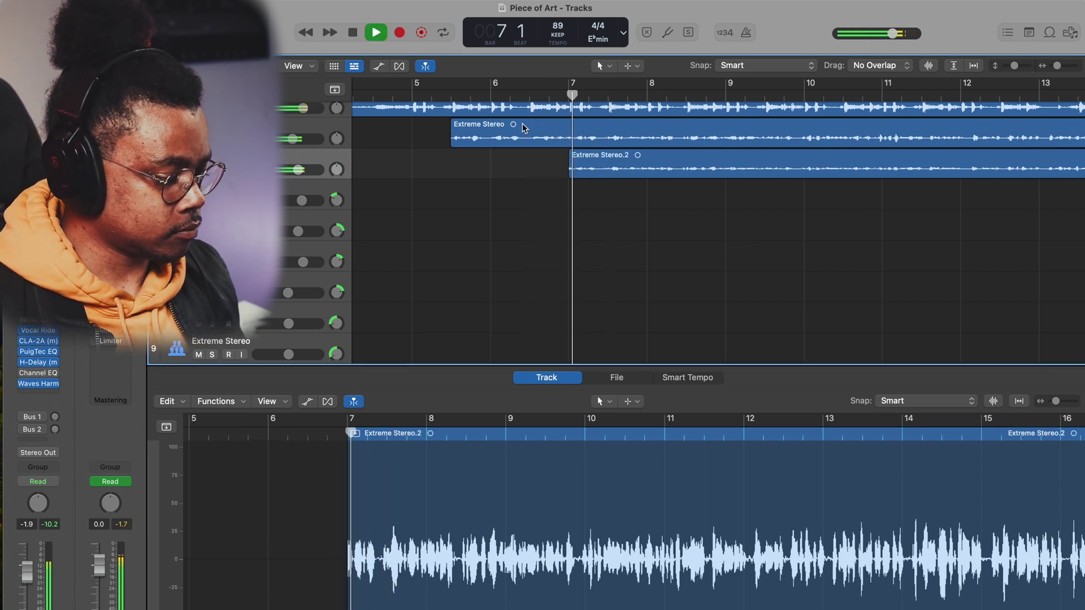
pyautogui.press('space')
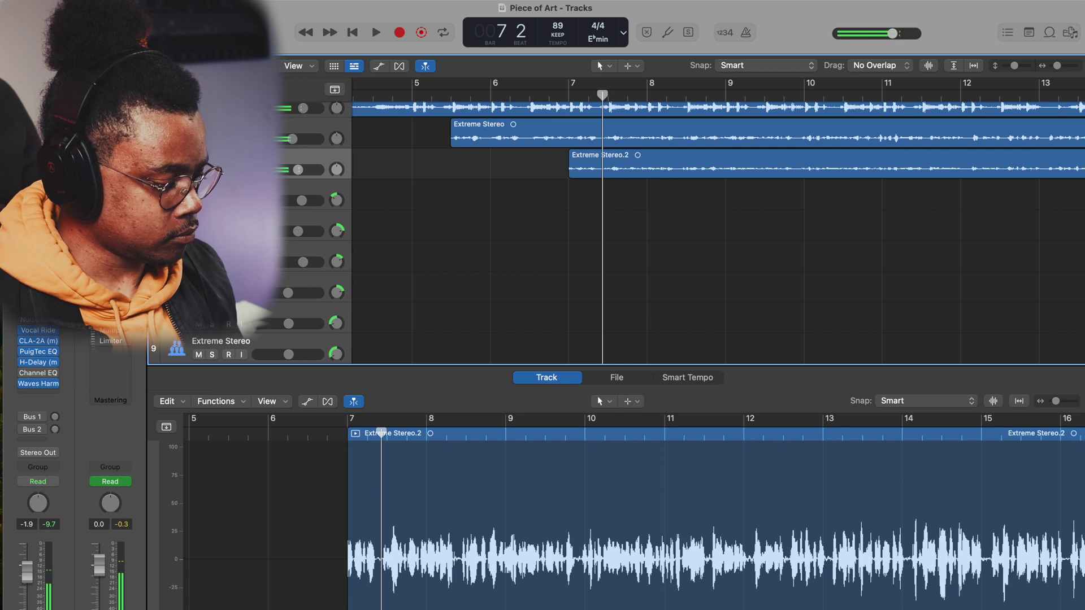
pyautogui.moveTo(348, 603); pyautogui.dragTo(343, 604)
pyautogui.moveTo(297, 169); pyautogui.dragTo(290, 169)
pyautogui.scroll(-1, 574, 109)
# Step: Play the second vocal from bar 6 beat 4 and delete the stretches between its emphasised phrases, starting at about bar 7 beat 2
pyautogui.click(565, 92)
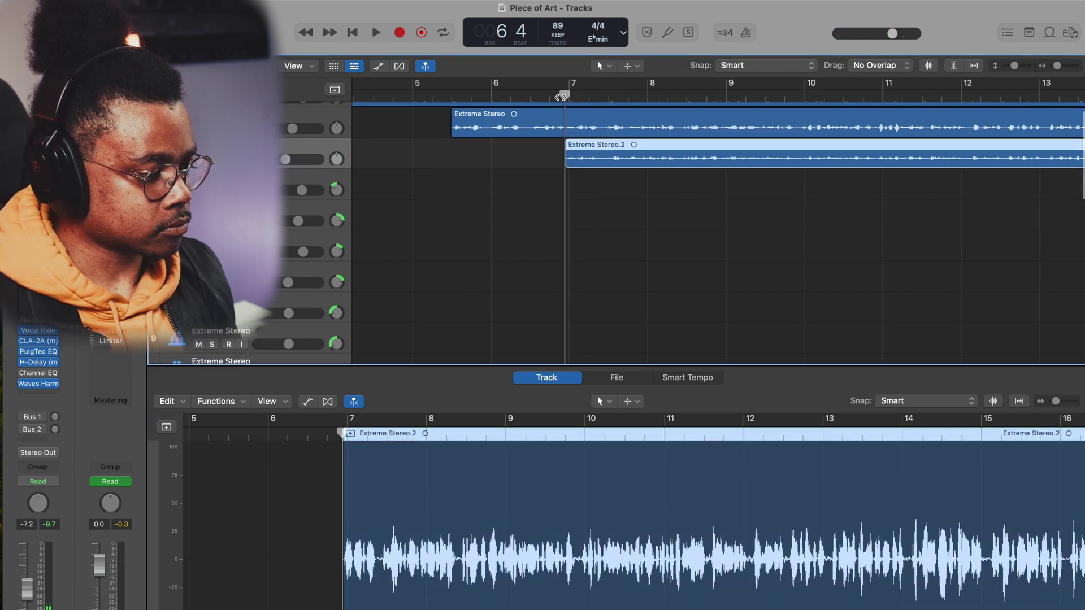
pyautogui.press('space')
pyautogui.scroll(1, 570, 222)
pyautogui.press('space')
pyautogui.moveTo(383, 594); pyautogui.dragTo(465, 596)
pyautogui.press('space')
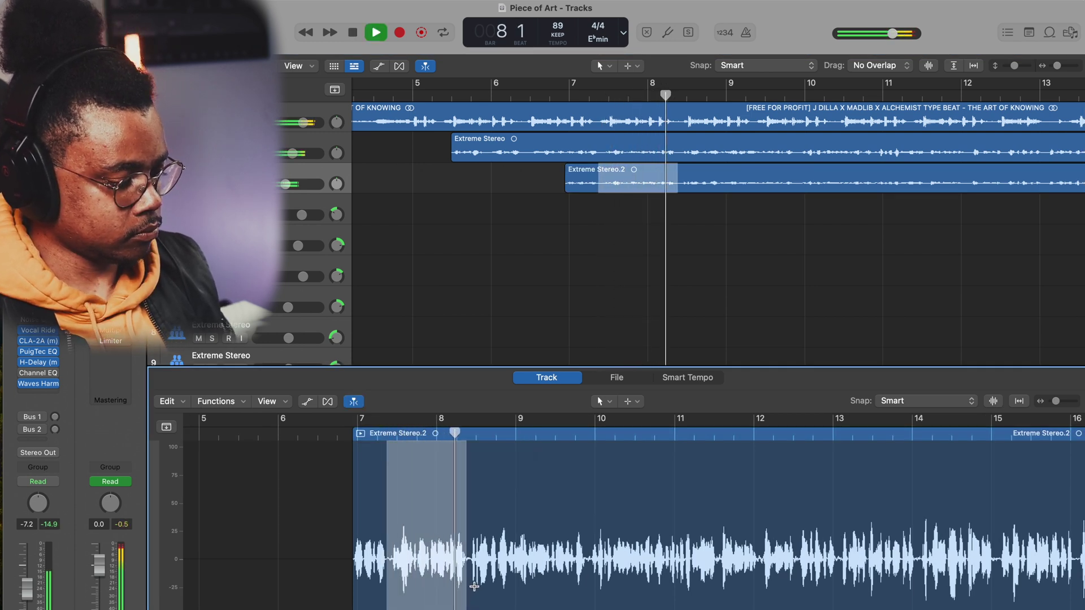
pyautogui.press('Delete')
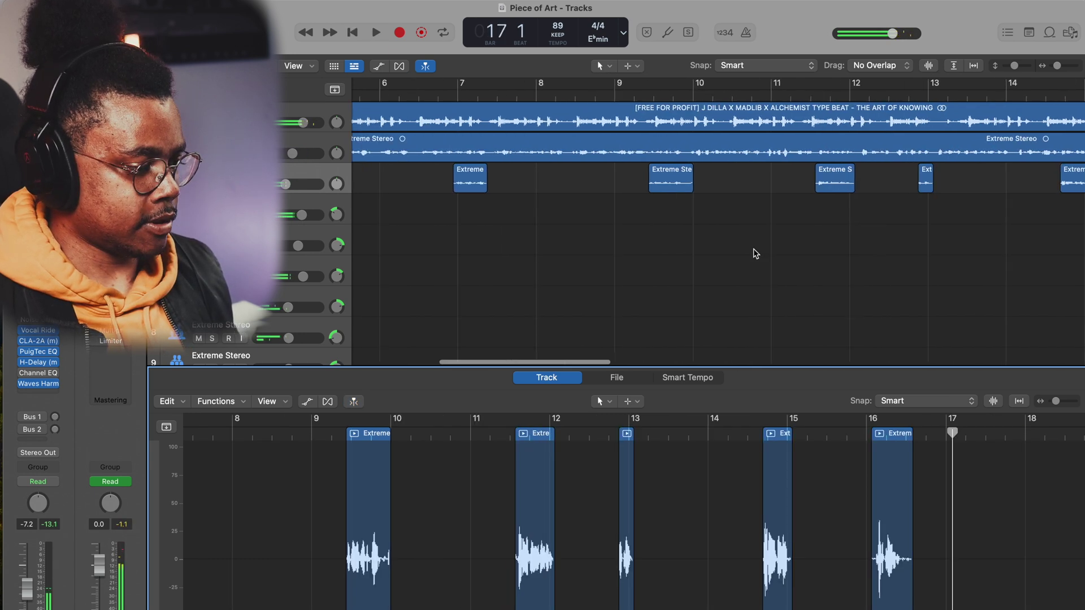
# Step: Replay the trimmed second vocal with the beat from about bar 5 and bypass the H-Delay on its track
pyautogui.hscroll(-6, 756, 254)
pyautogui.doubleClick(497, 96)
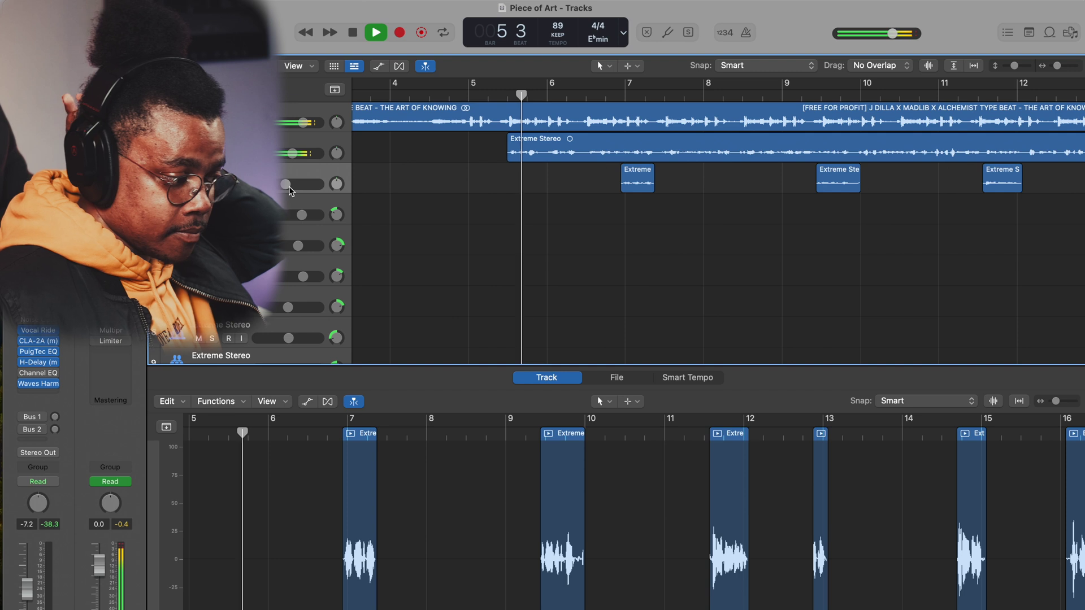
pyautogui.hscroll(1, 298, 278)
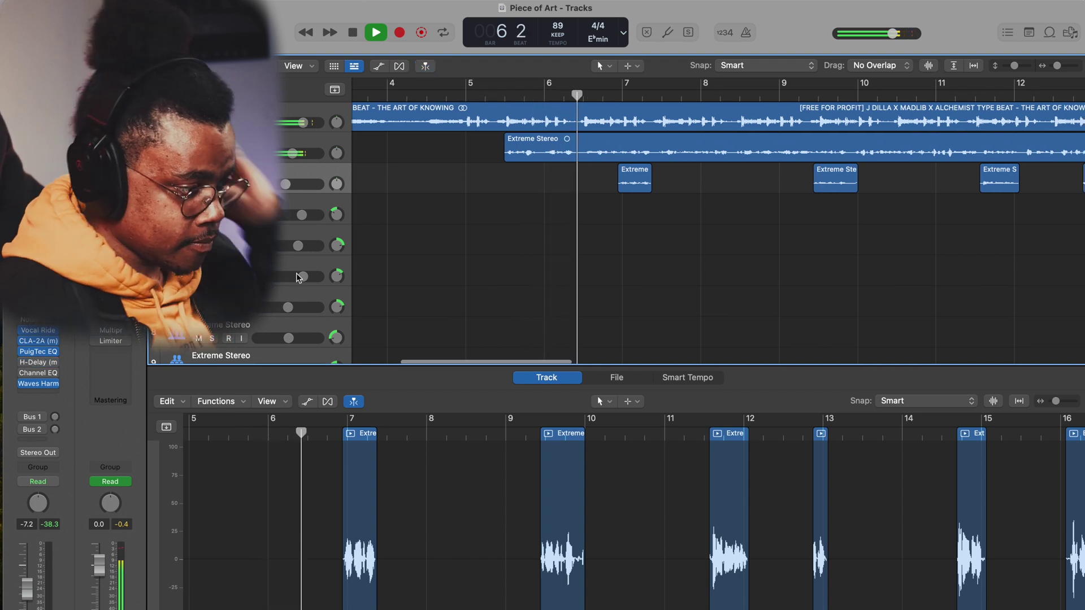
pyautogui.scroll(-1, 285, 188)
pyautogui.hscroll(1, 285, 188)
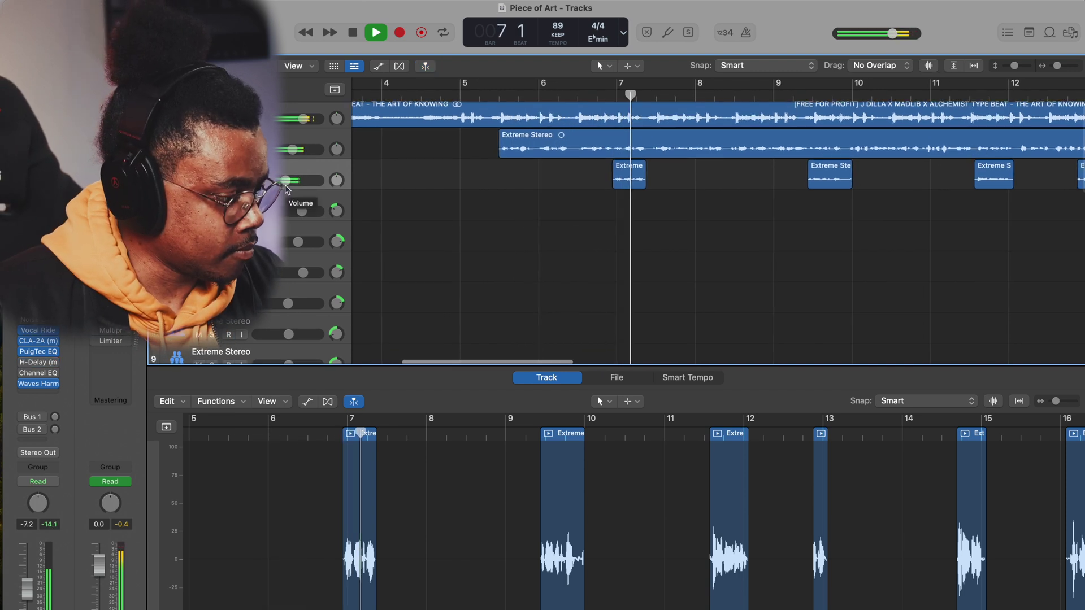
# Step: Set the second vocal track's volume to -9.4 dB while it plays with the lead vocal
pyautogui.moveTo(285, 186); pyautogui.dragTo(281, 179)
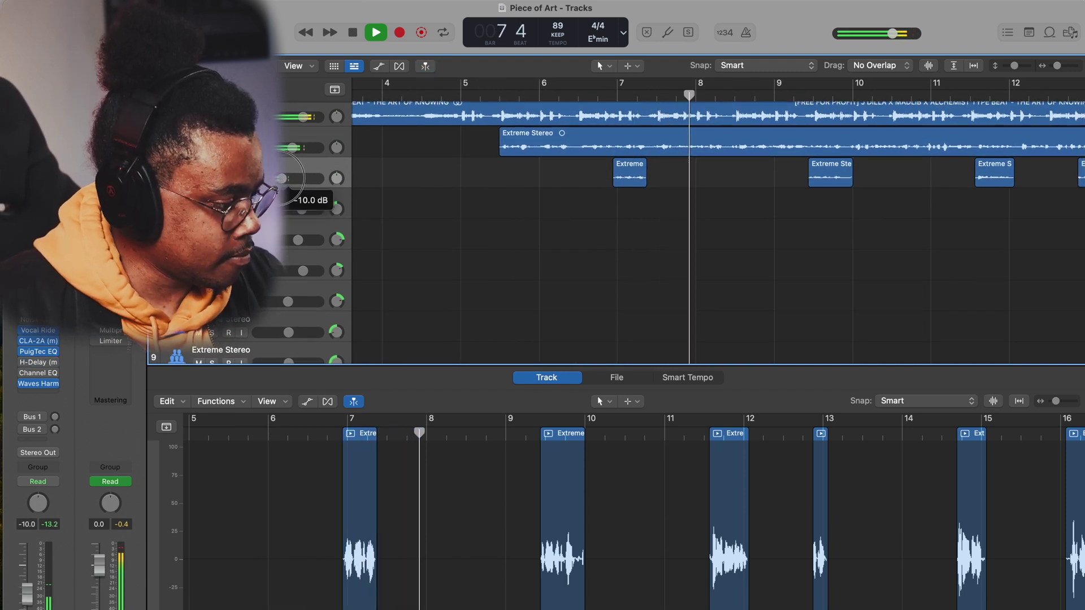
pyautogui.hscroll(-1, 289, 170)
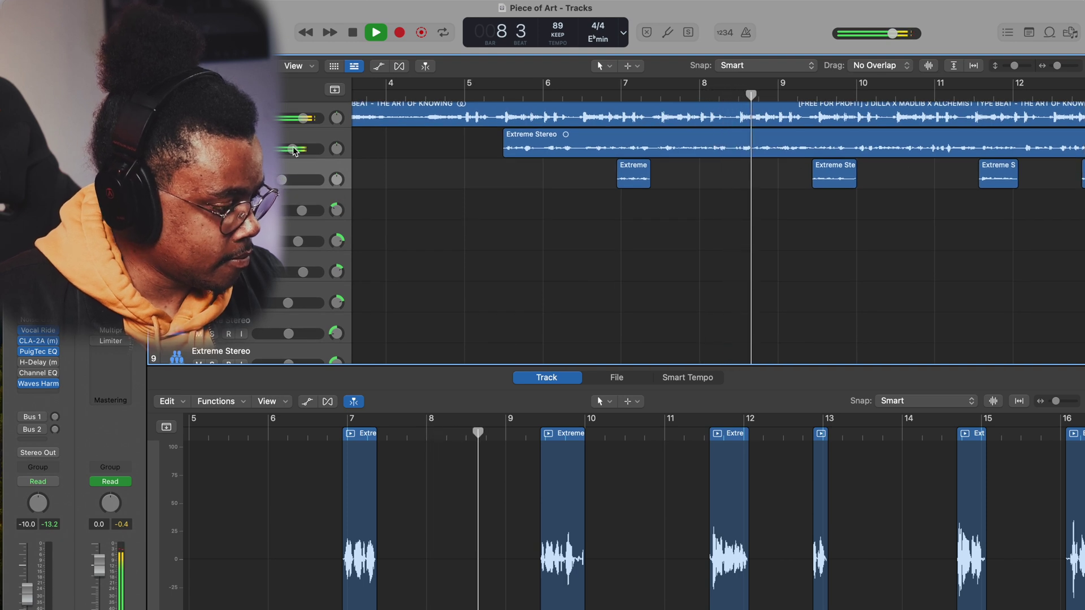
pyautogui.moveTo(285, 179); pyautogui.dragTo(282, 181)
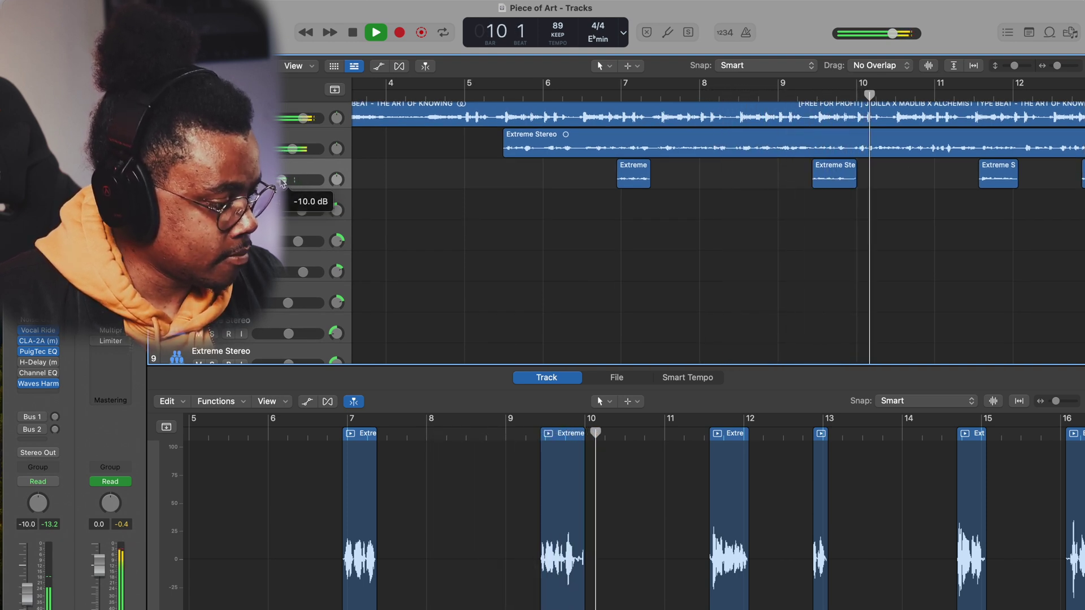
pyautogui.scroll(-1, 283, 182)
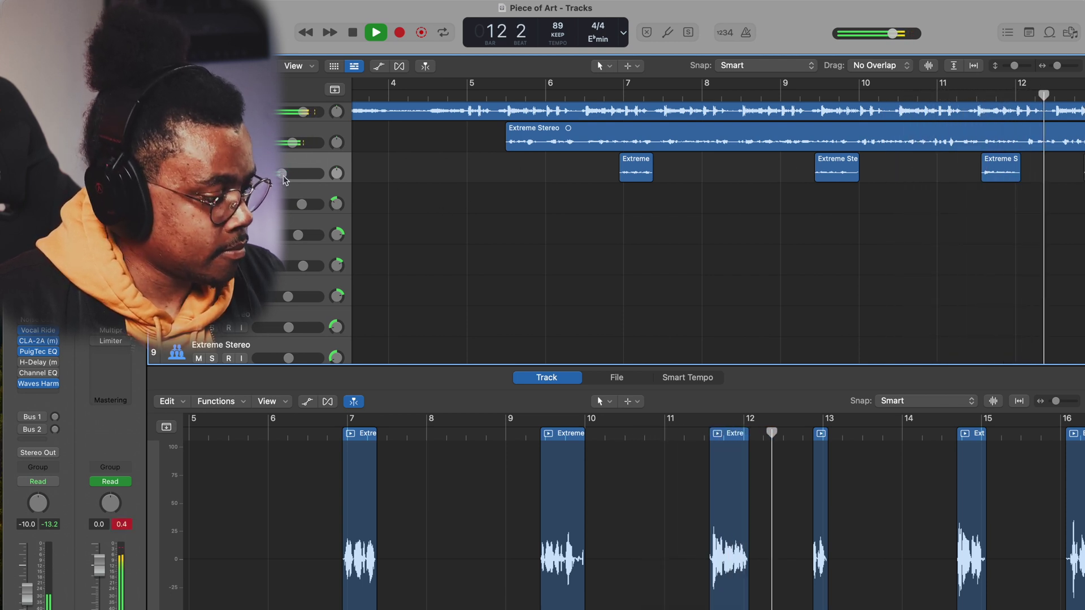
pyautogui.moveTo(284, 174); pyautogui.dragTo(286, 174)
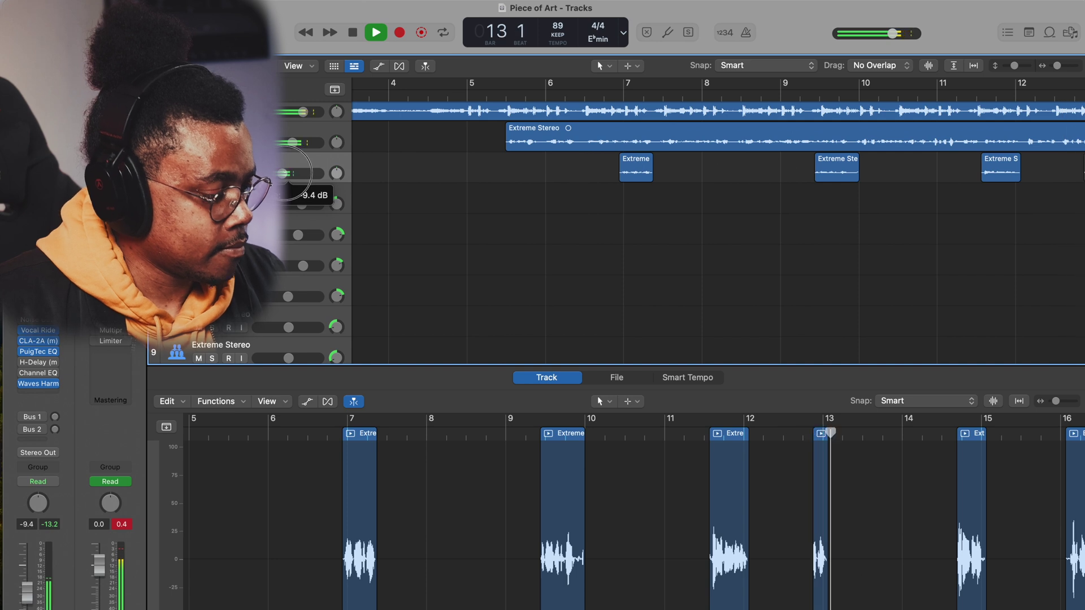
# Step: Fine-tune the dry/wet mix on the lead vocal's H-Delay, set its low-pass filter to about 986 Hz, and stop playback
pyautogui.hscroll(10, 497, 202)
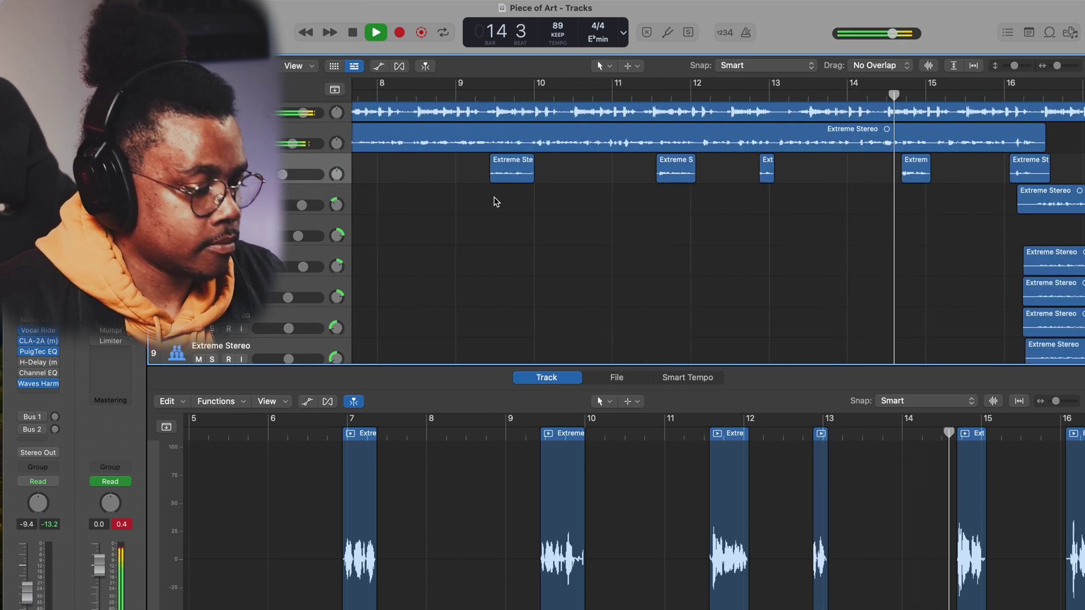
pyautogui.click(238, 135)
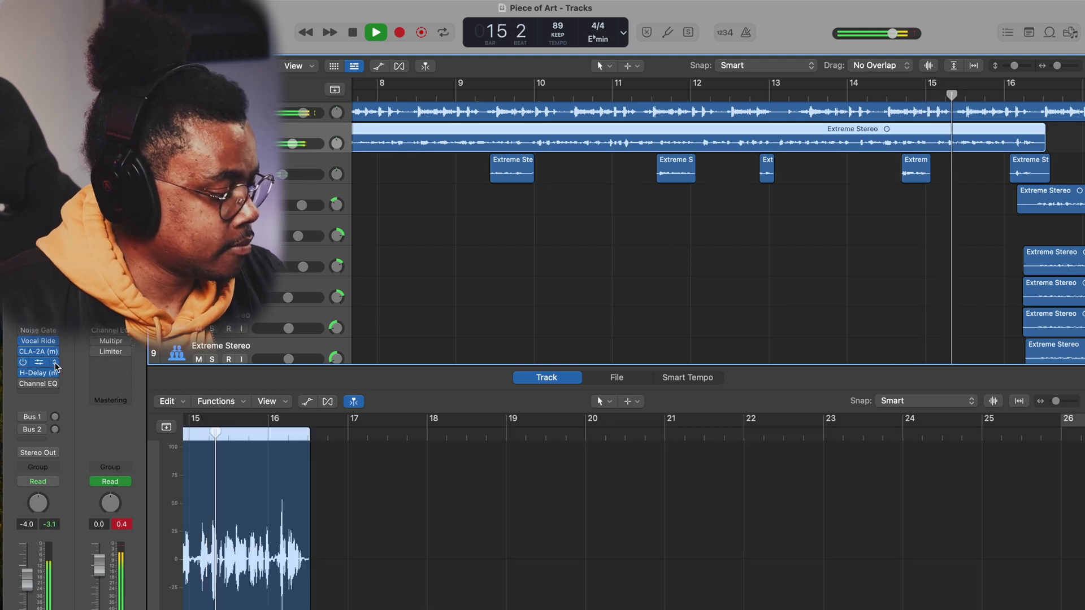
pyautogui.click(38, 373)
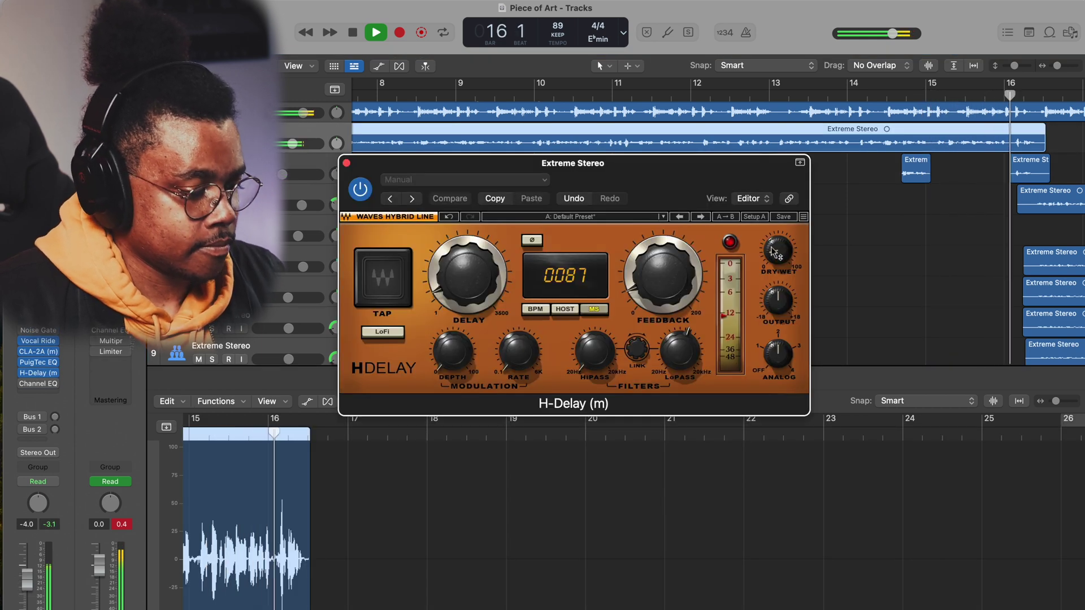
pyautogui.moveTo(776, 248); pyautogui.dragTo(777, 250)
pyautogui.click(678, 339)
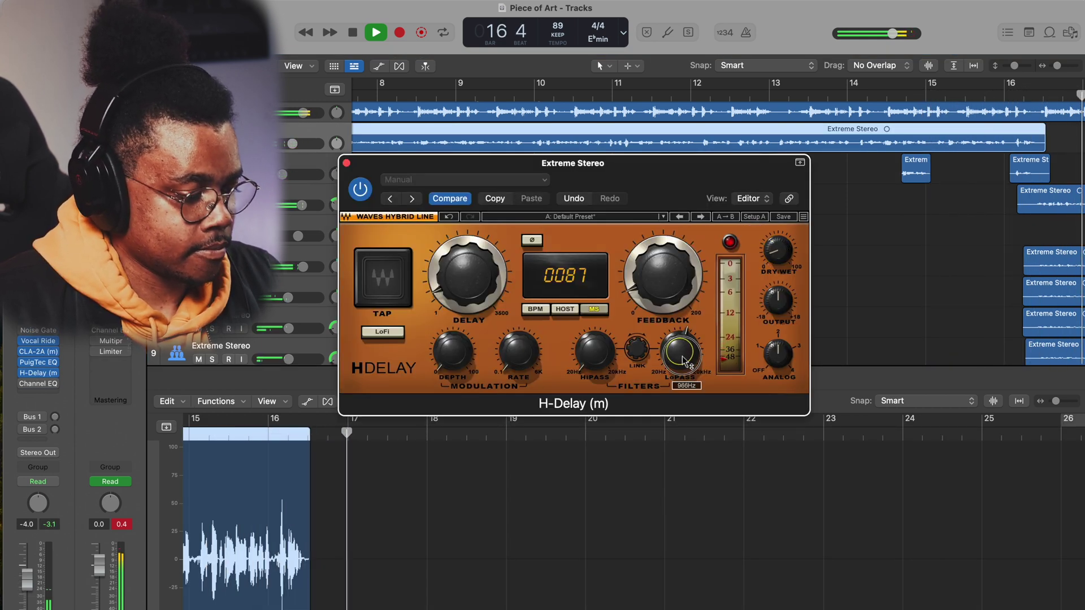
pyautogui.click(347, 165)
pyautogui.press('space')
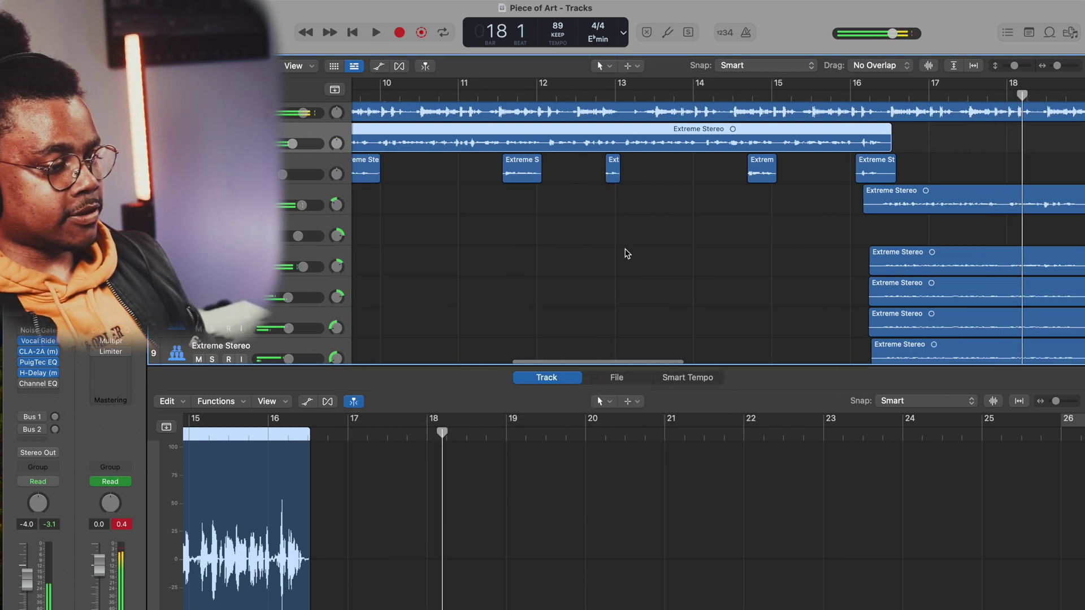
# Step: Look over the stacked hook backing vocals and their inserts, and place the playhead at bar 16
pyautogui.scroll(-5, 802, 281)
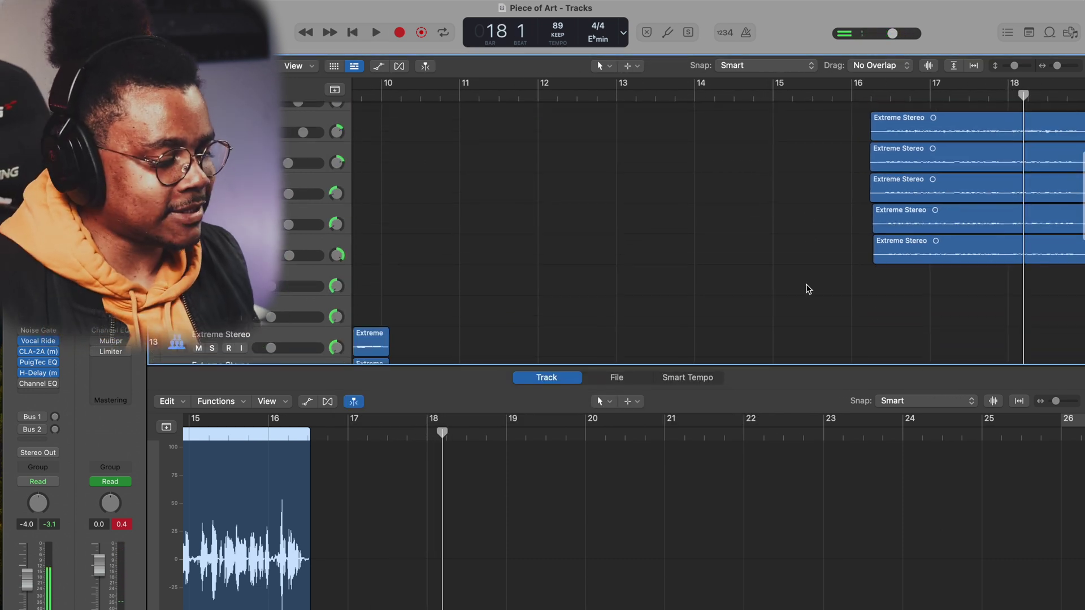
pyautogui.click(324, 142)
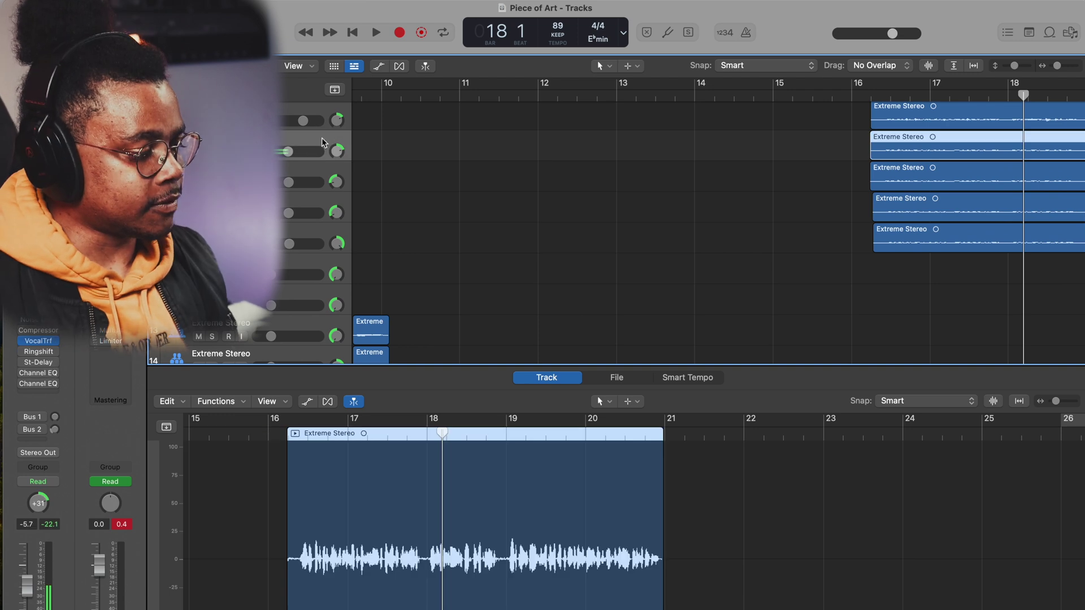
pyautogui.click(319, 164)
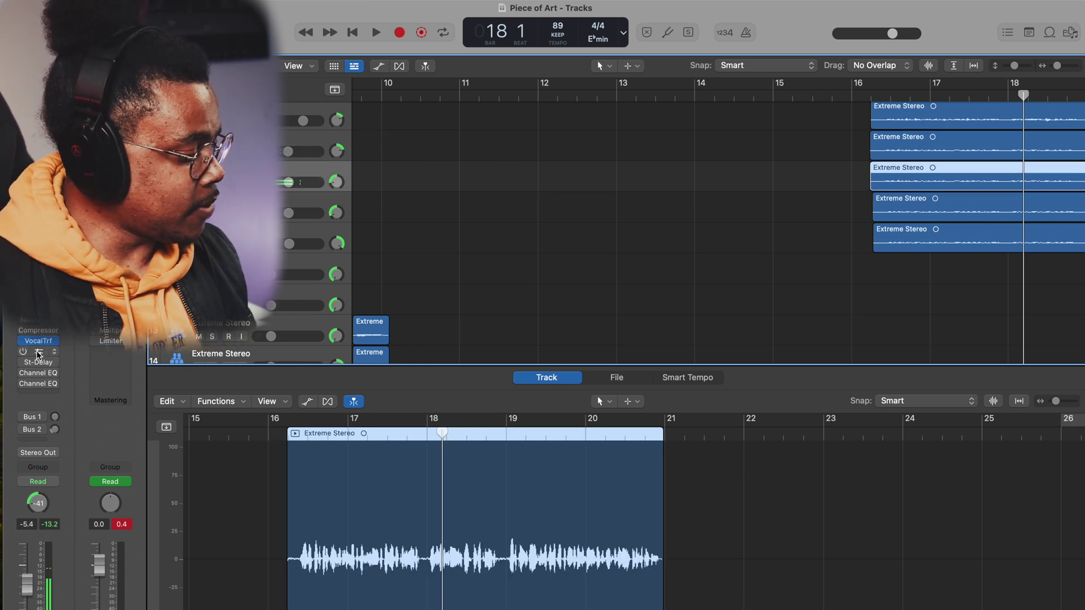
pyautogui.click(851, 98)
pyautogui.scroll(5, 687, 236)
pyautogui.hscroll(-1, 695, 230)
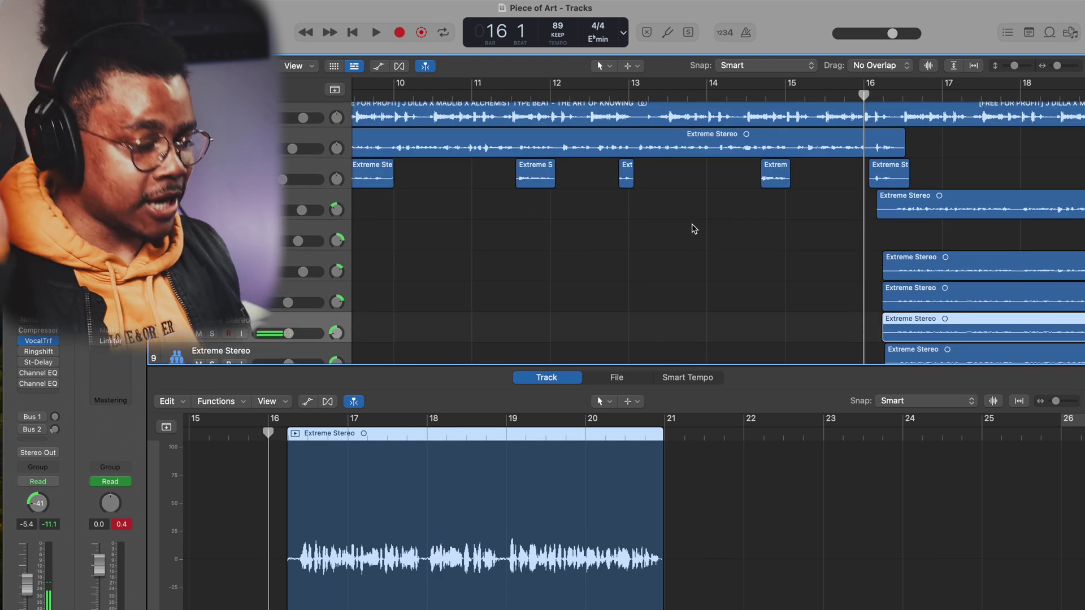
pyautogui.hscroll(-1, 659, 181)
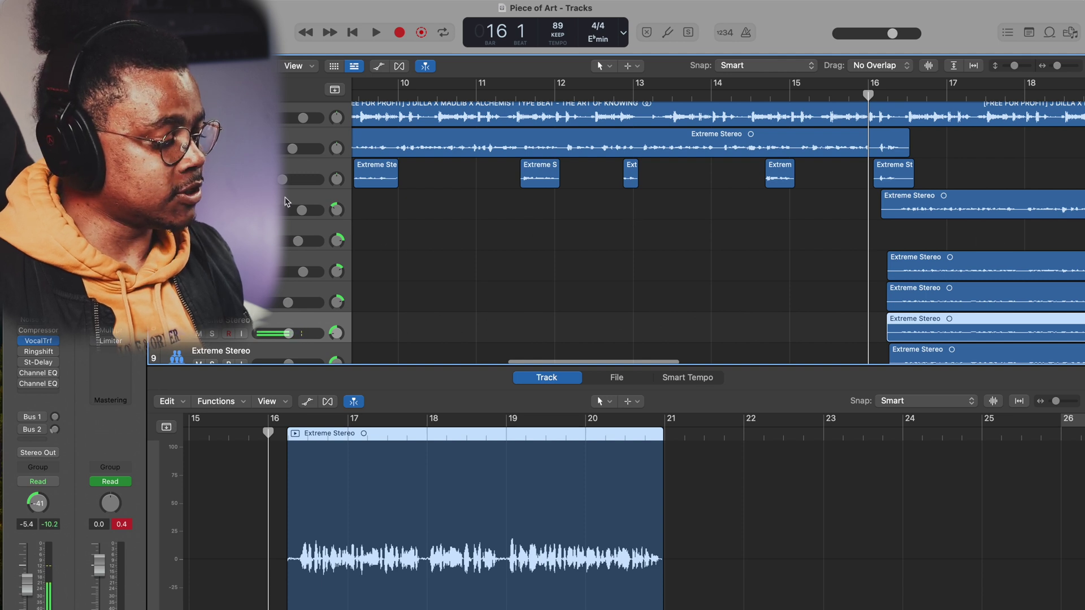
# Step: Mute the five stacked backing vocal tracks whose regions start just after bar 16
pyautogui.click(287, 201)
pyautogui.scroll(-3, 681, 254)
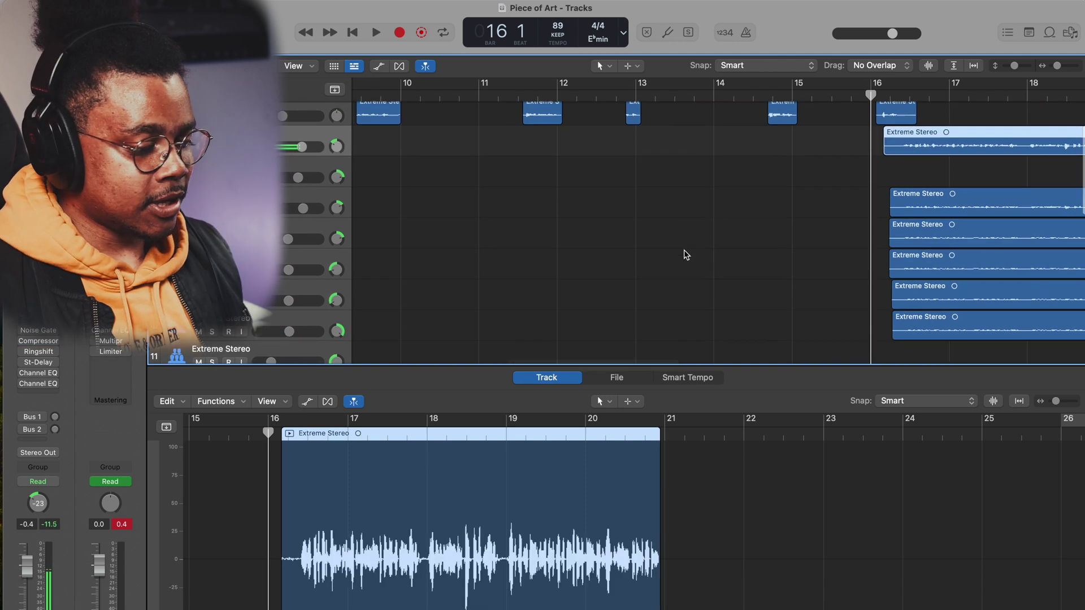
pyautogui.click(277, 165)
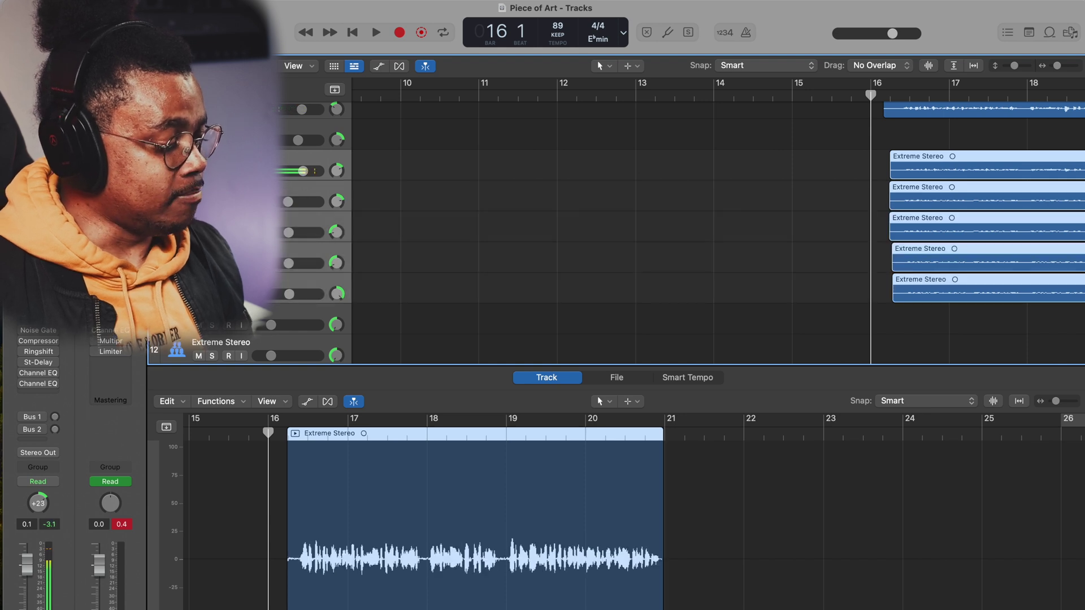
pyautogui.hotkey('ctrl', 'm')
pyautogui.scroll(3, 686, 220)
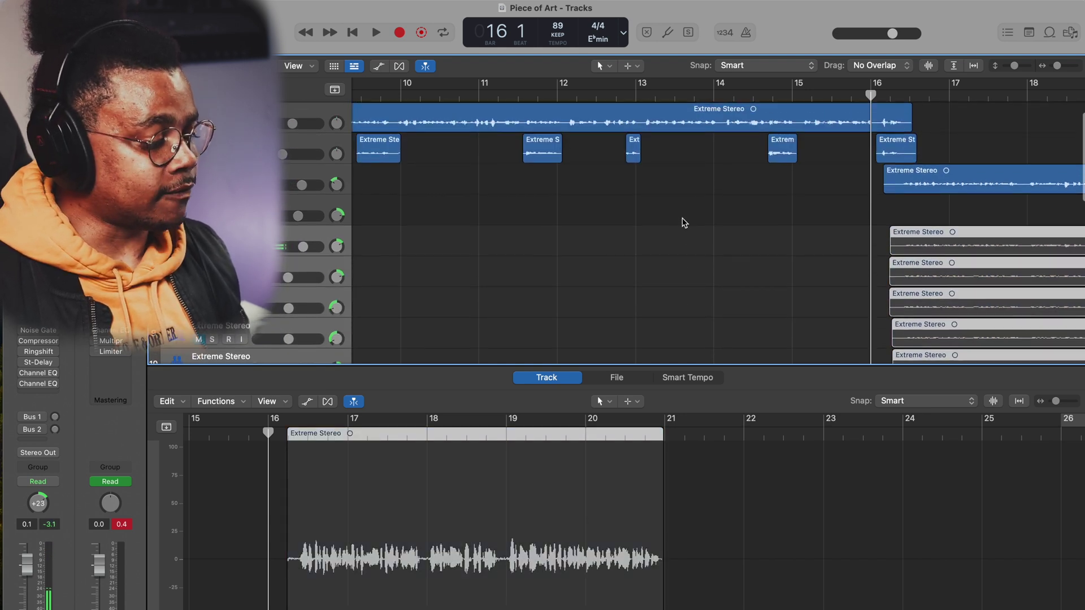
# Step: Move the main hook vocal's region onto a duplicate of its track and pan the duplicate to centre
pyautogui.click(319, 203)
pyautogui.scroll(2, 429, 232)
pyautogui.hscroll(3, 429, 232)
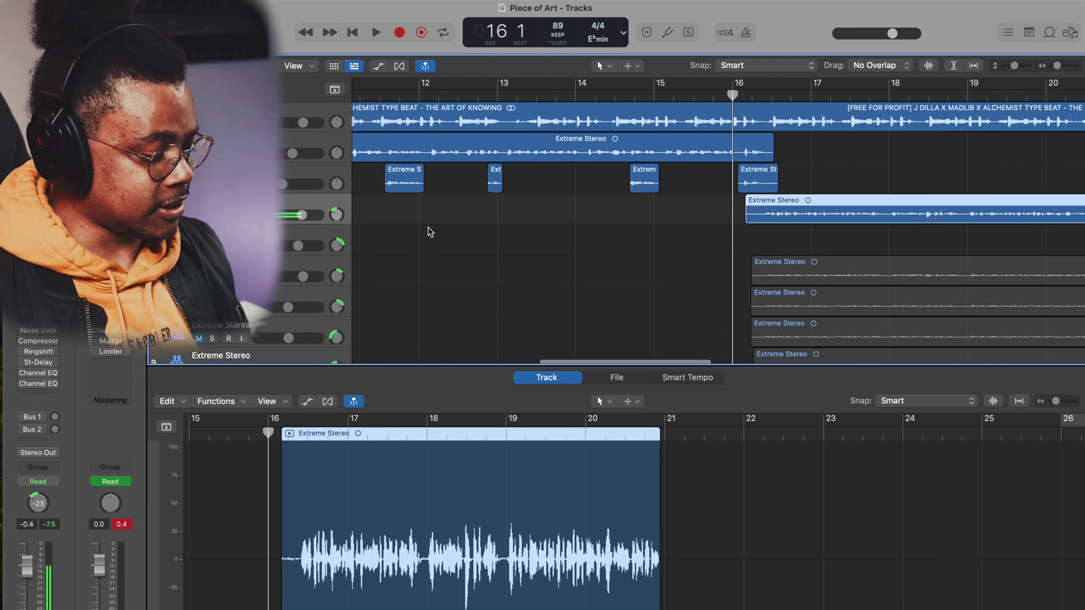
pyautogui.press('super+d')
pyautogui.moveTo(774, 212); pyautogui.dragTo(774, 243)
pyautogui.moveTo(337, 246); pyautogui.dragTo(337, 234)
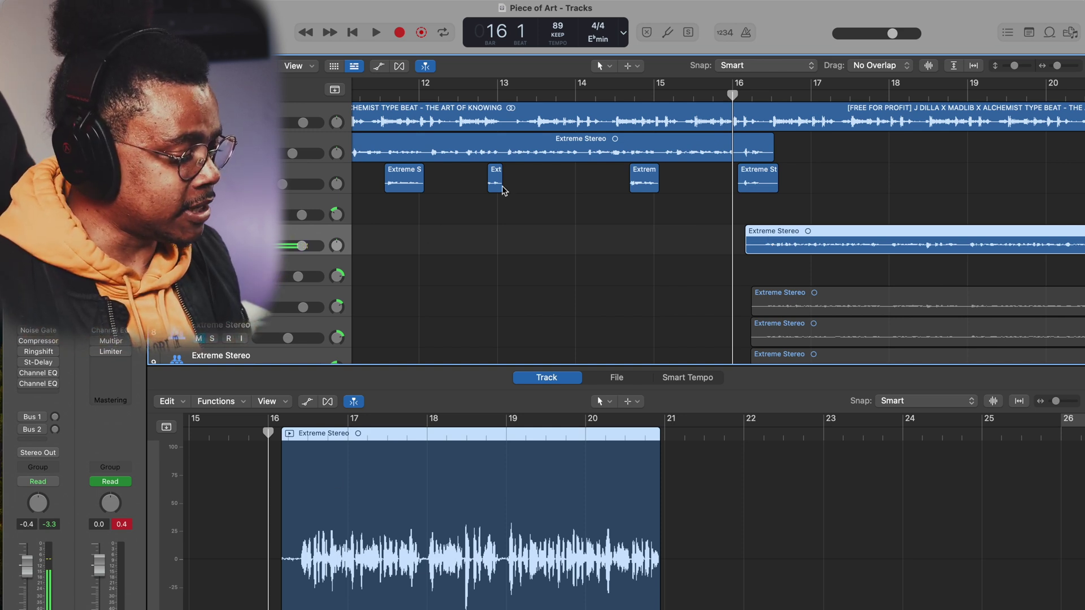
# Step: Set the playback cycle over the duplicated hook vocal from about bar 16 beat 2 to bar 21
pyautogui.scroll(-4, 480, 259)
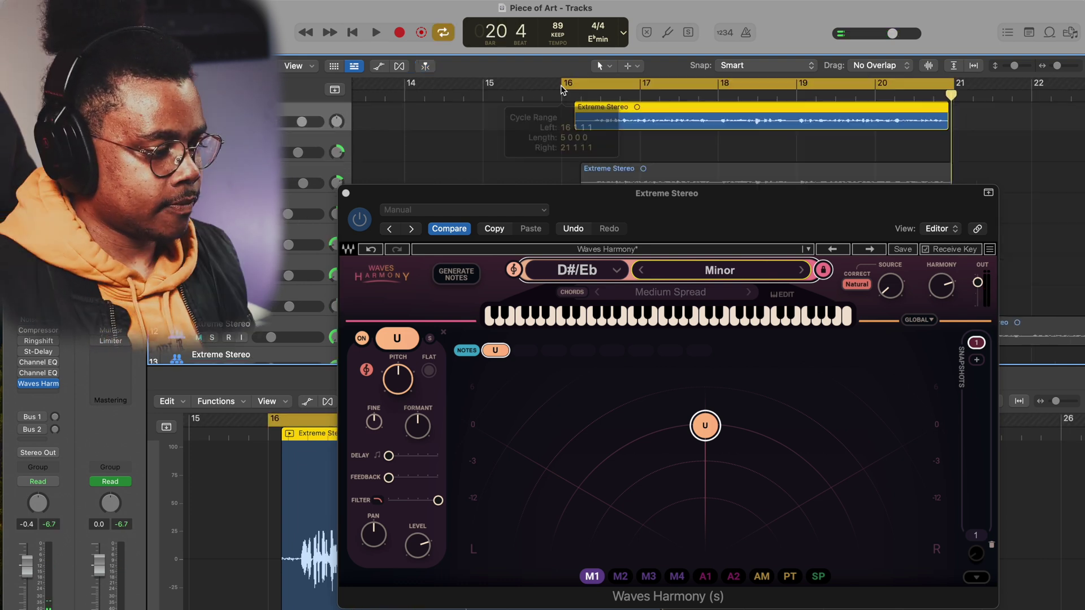
pyautogui.moveTo(582, 87)
pyautogui.mouseDown()
pyautogui.moveTo(591, 62)
pyautogui.moveTo(588, 92)
pyautogui.moveTo(595, 86)
pyautogui.mouseUp()
pyautogui.press('space')
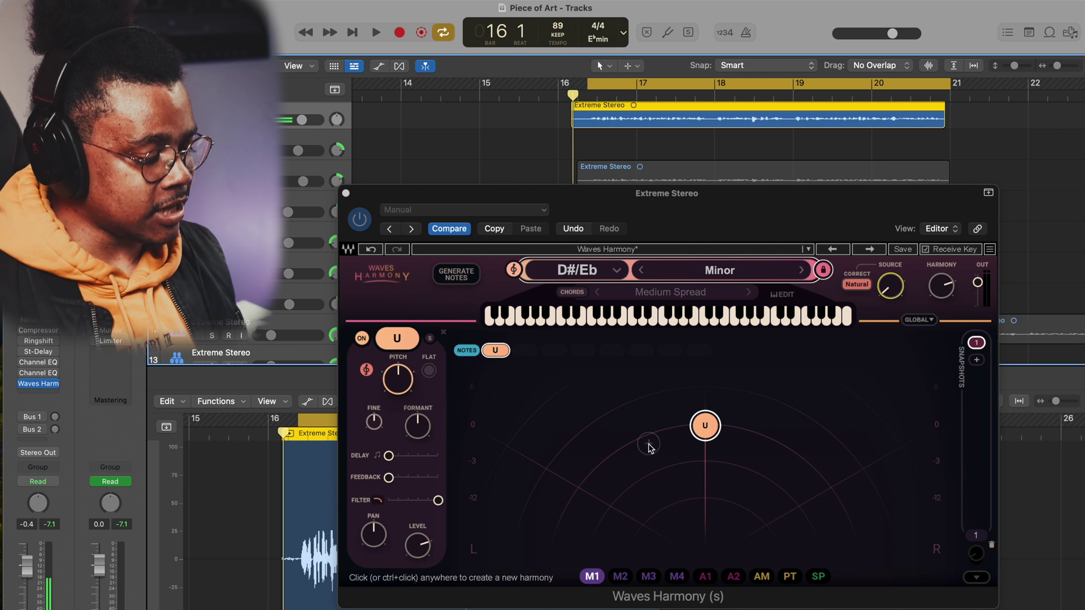
# Step: Add a -5 harmony in the left stereo field and a +7 harmony in the right with Waves Harmony, and play the loop
pyautogui.click(578, 487)
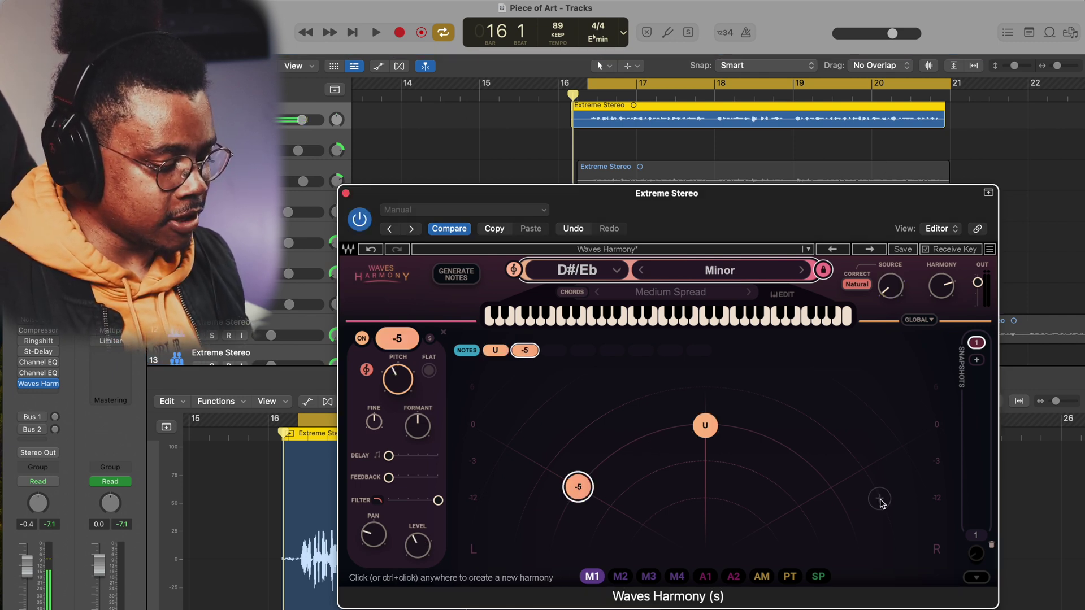
pyautogui.click(831, 490)
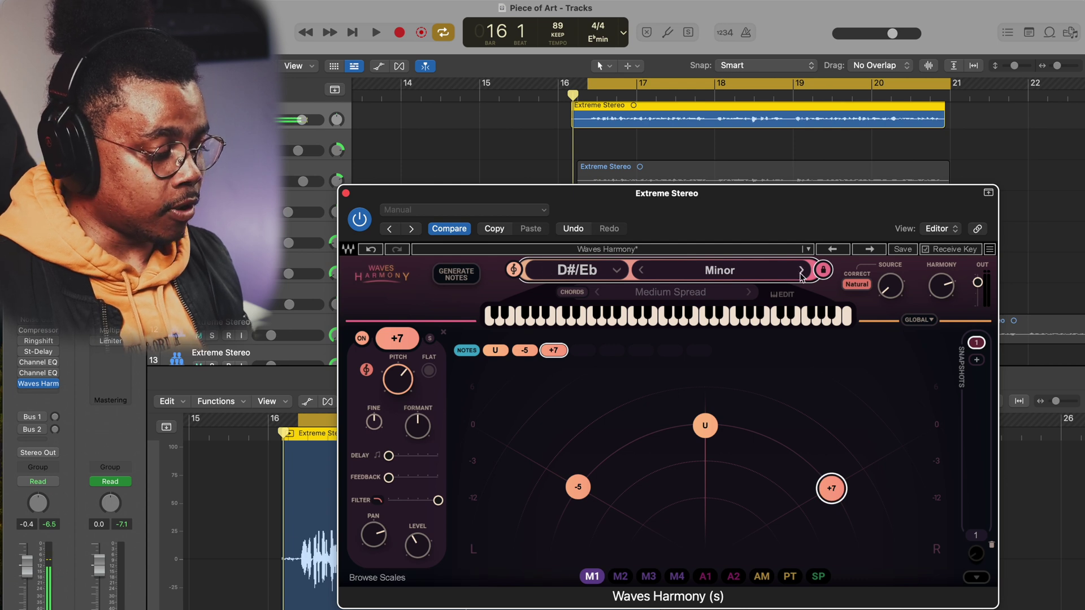
pyautogui.press('space')
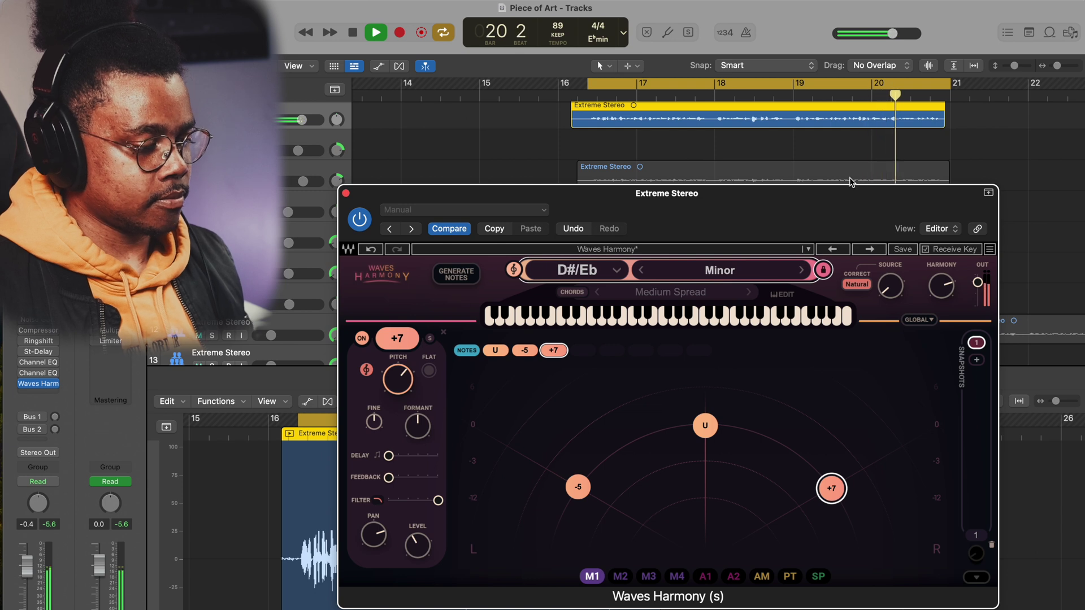
pyautogui.press('space')
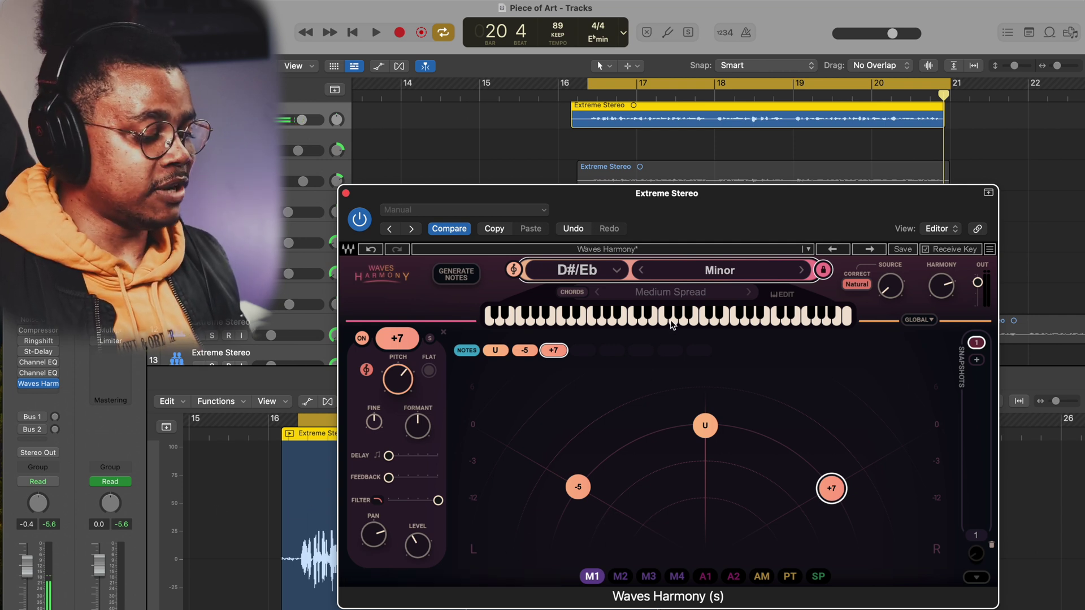
# Step: Compare the generated harmony with the five recorded backing vocals by swapping their mutes, playing from bar 16, and swapping the mutes back
pyautogui.moveTo(706, 210); pyautogui.dragTo(746, 172)
pyautogui.click(575, 93)
pyautogui.moveTo(657, 157); pyautogui.dragTo(659, 226)
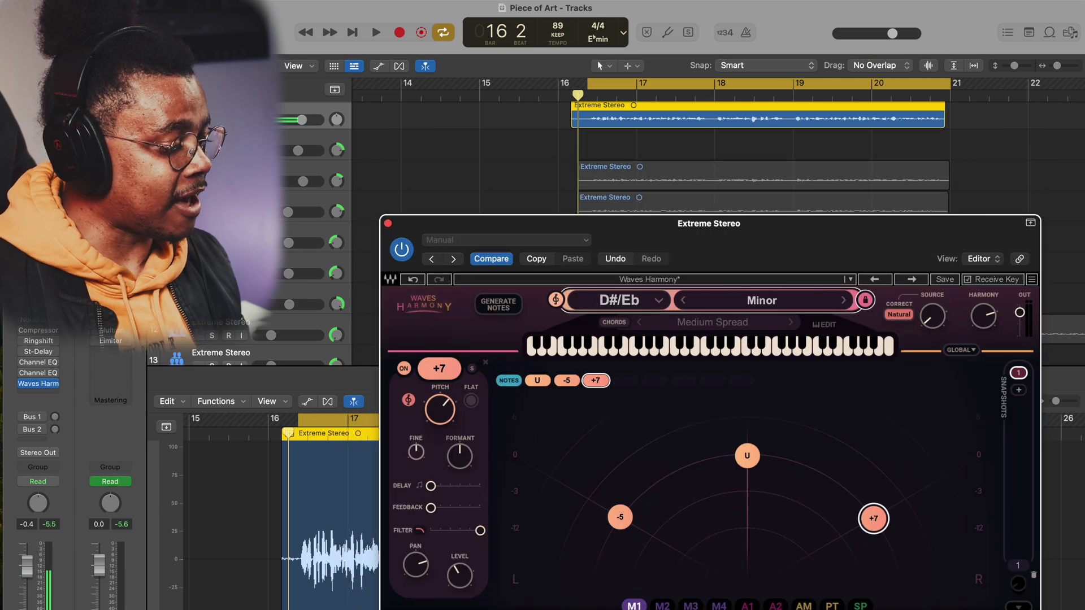
pyautogui.click(212, 120)
pyautogui.click(222, 170)
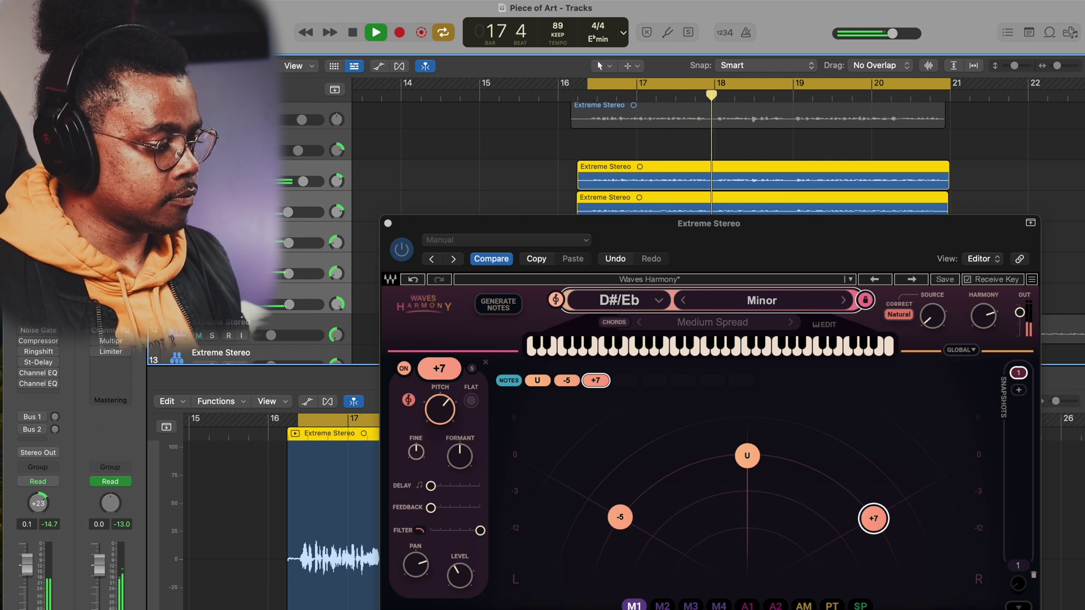
pyautogui.press('space')
pyautogui.hotkey('ctrl', 's')
pyautogui.click(220, 111)
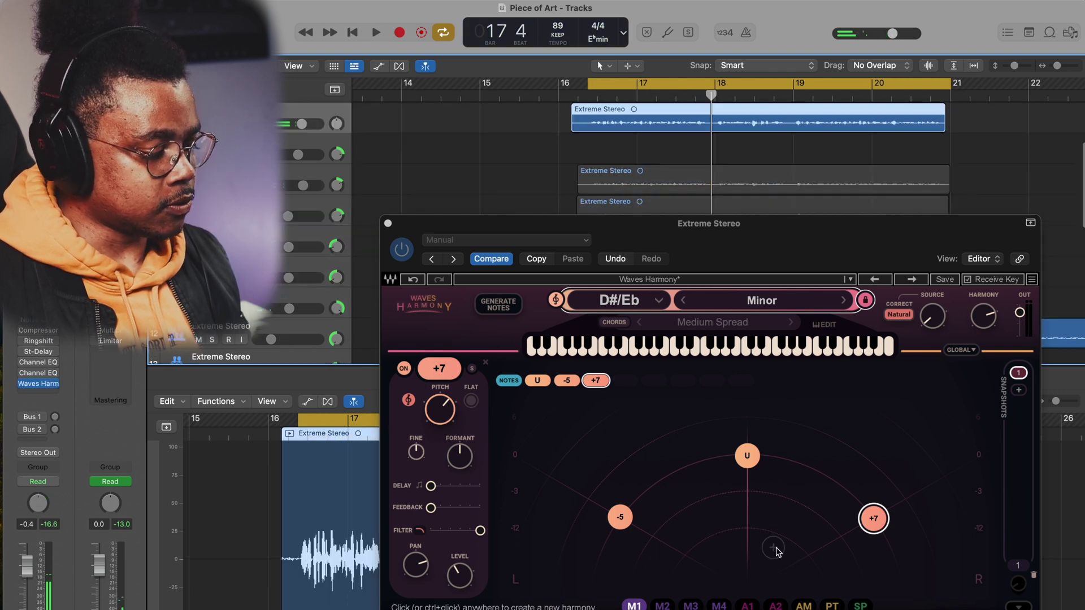
# Step: Solo the -5 harmony in Waves Harmony, set its pitch to -9, and audition it
pyautogui.click(619, 520)
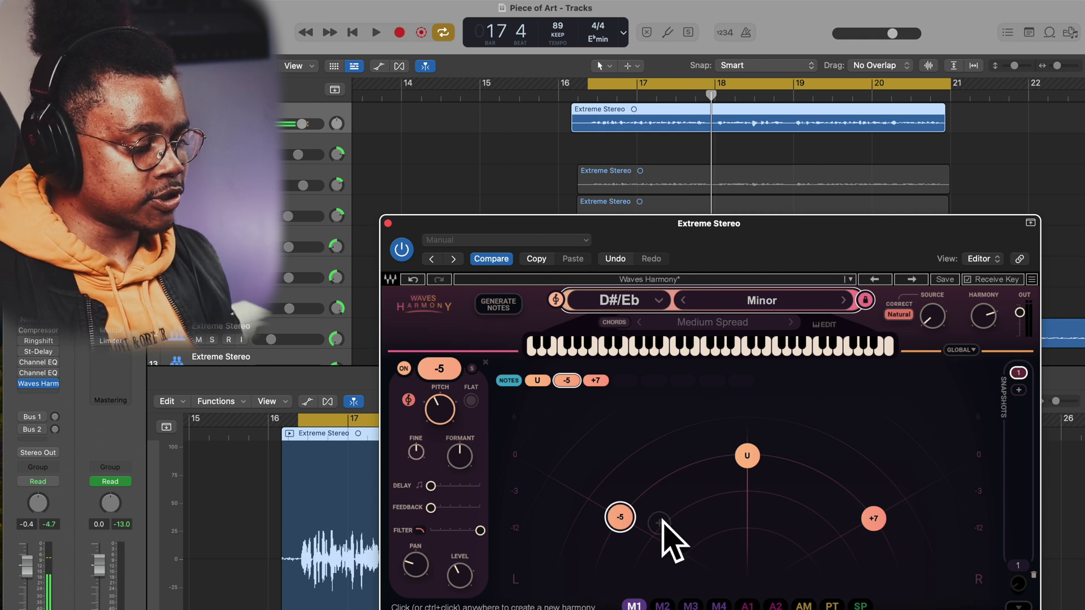
pyautogui.moveTo(803, 244); pyautogui.dragTo(761, 84)
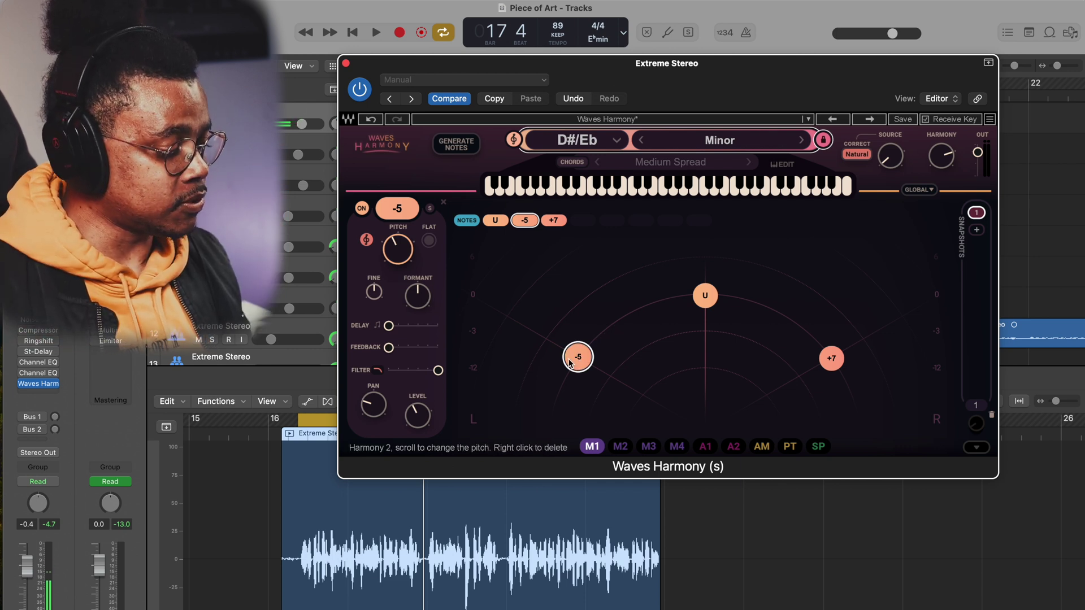
pyautogui.click(430, 209)
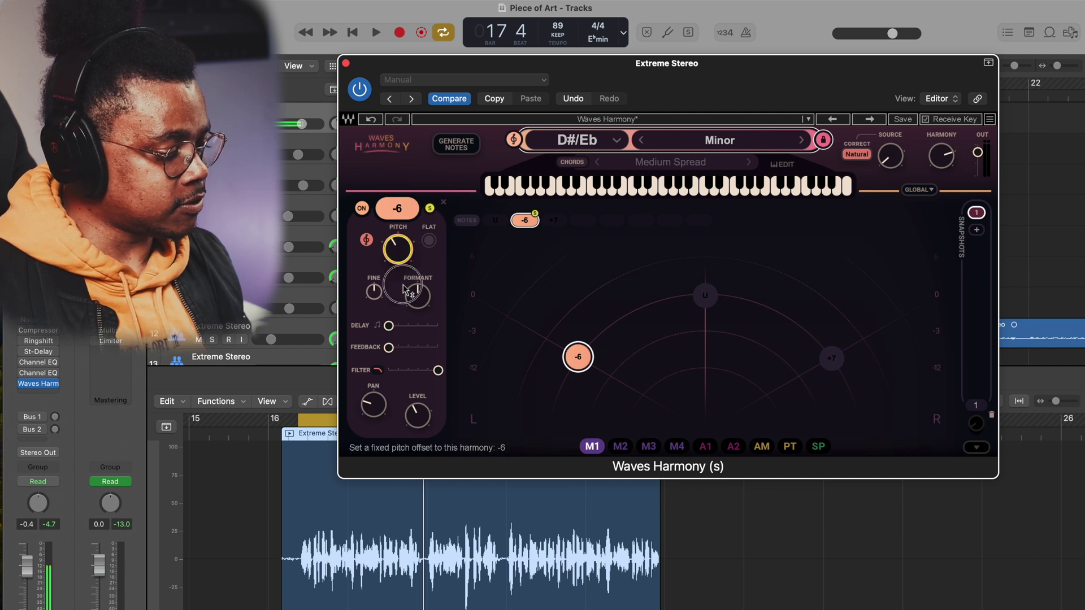
pyautogui.press('space')
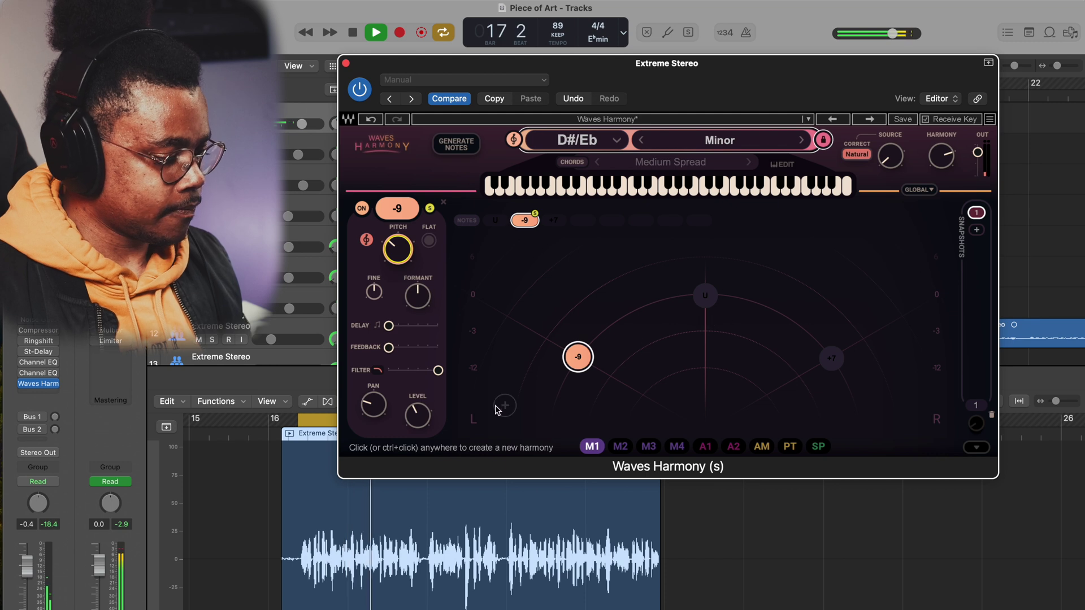
pyautogui.press('space')
# Step: Raise the soloed -9 harmony's level to about -3 dB and lower its formant while auditioning it
pyautogui.moveTo(417, 419); pyautogui.dragTo(421, 354)
pyautogui.press('space')
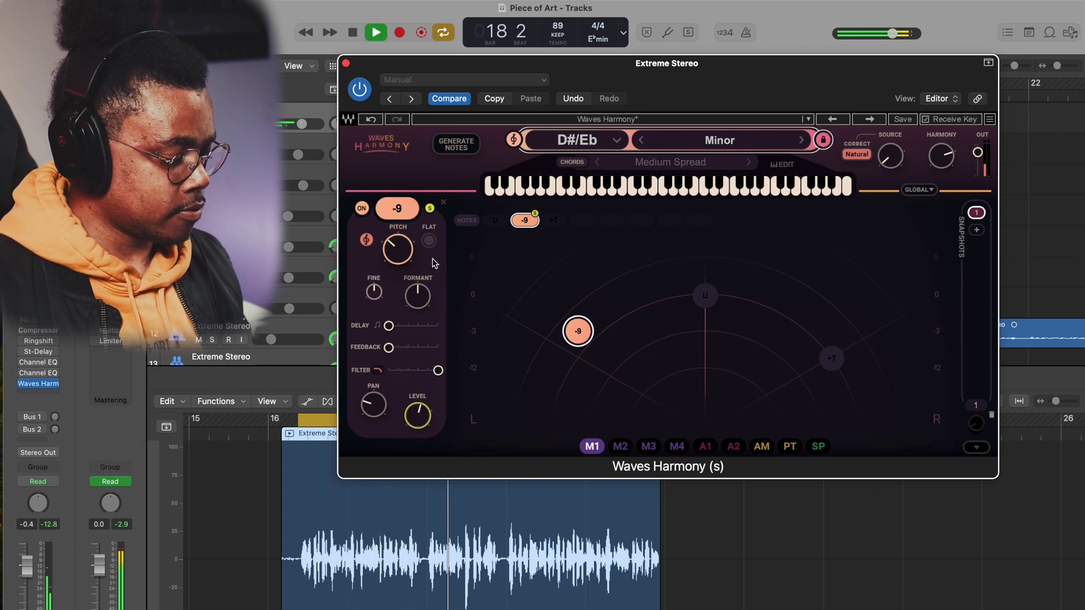
pyautogui.click(420, 294)
pyautogui.press('space')
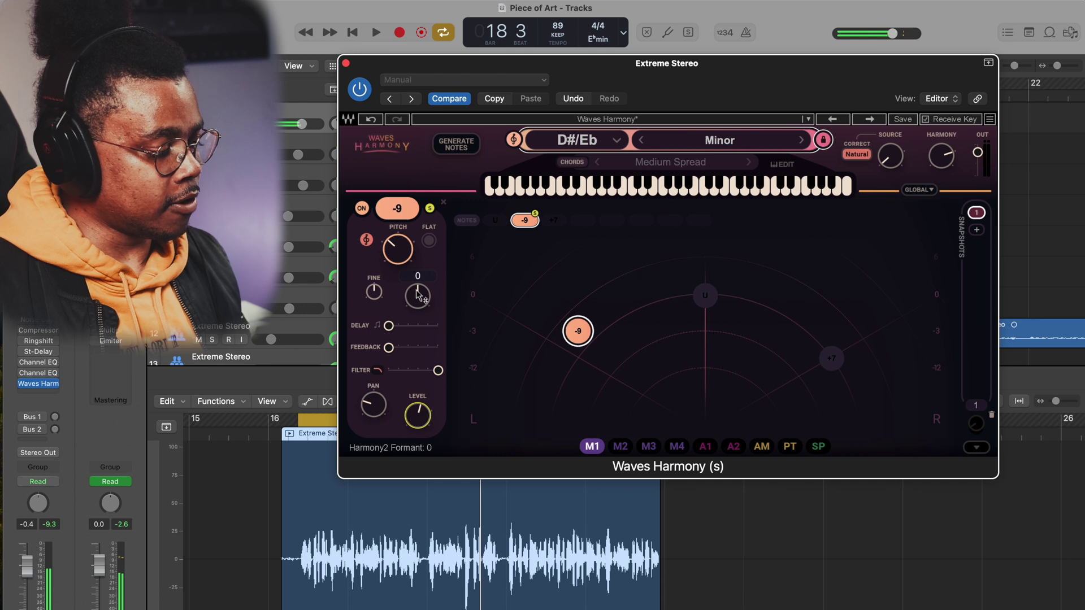
pyautogui.press('space')
pyautogui.moveTo(418, 291); pyautogui.dragTo(420, 338)
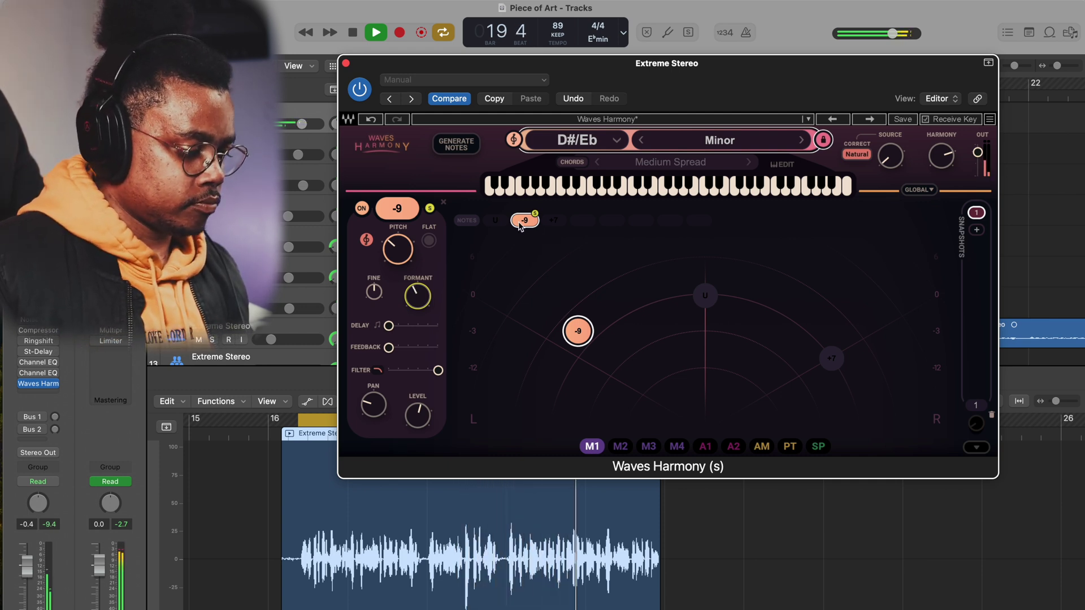
# Step: Solo the +7 harmony, set its pitch to +11, and raise its formant
pyautogui.click(829, 358)
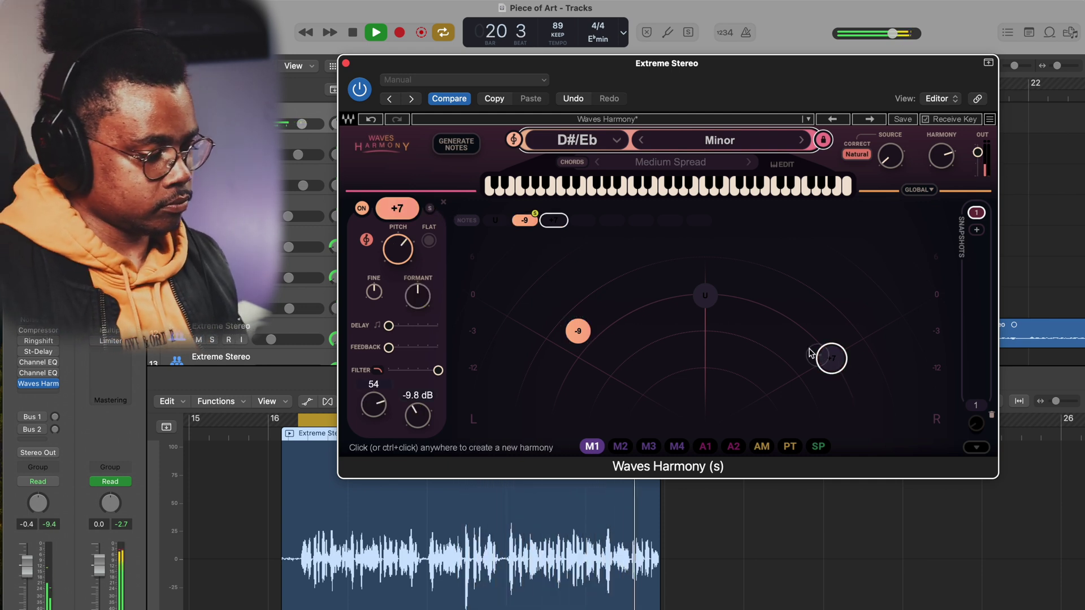
pyautogui.click(430, 208)
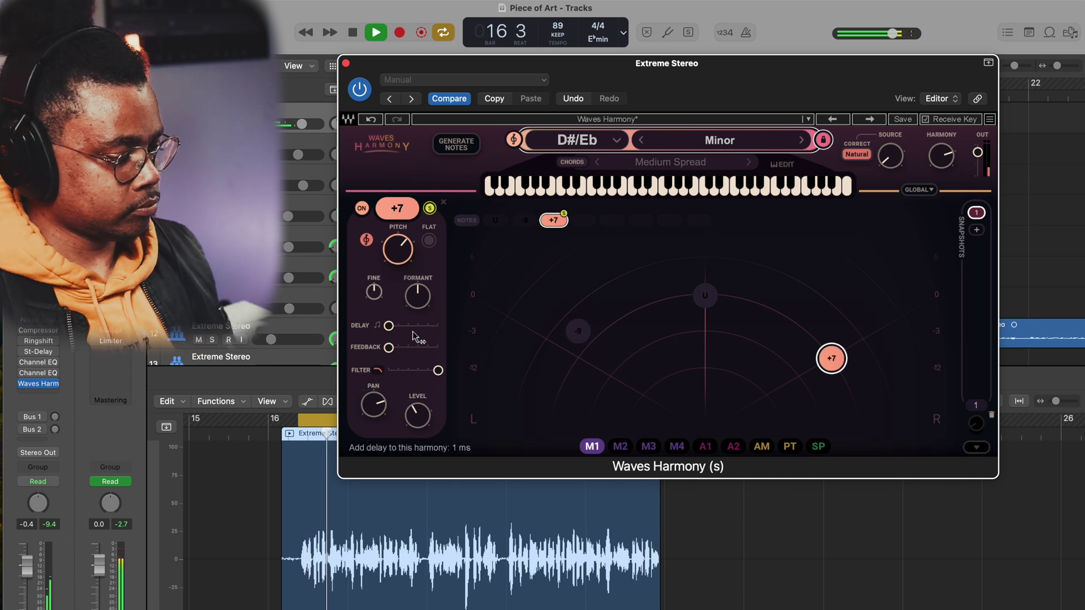
pyautogui.moveTo(405, 232); pyautogui.dragTo(402, 136)
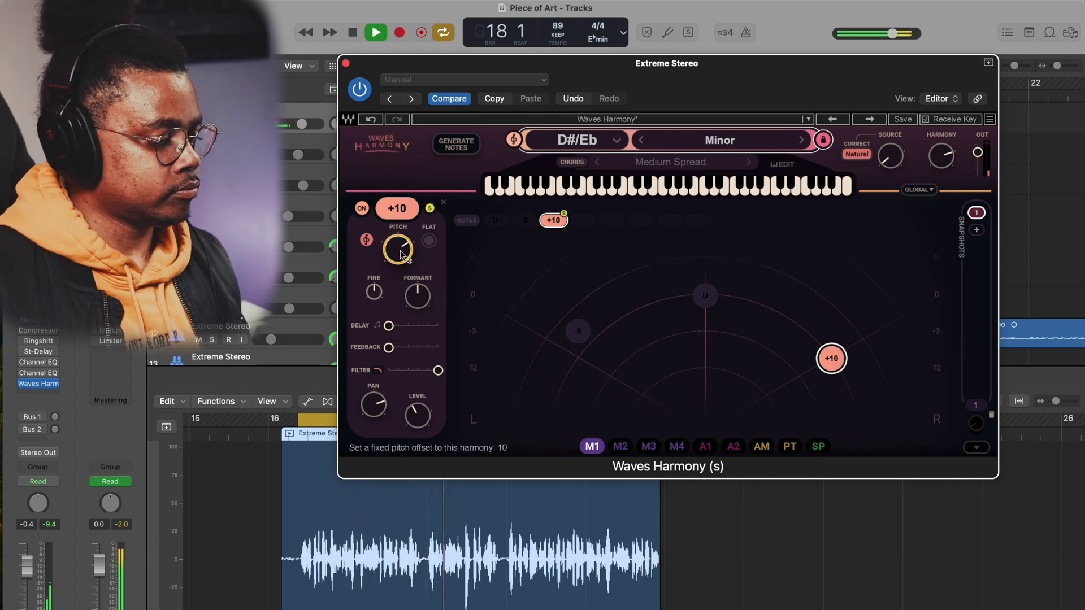
pyautogui.moveTo(400, 255); pyautogui.dragTo(401, 191)
pyautogui.moveTo(418, 294); pyautogui.dragTo(421, 233)
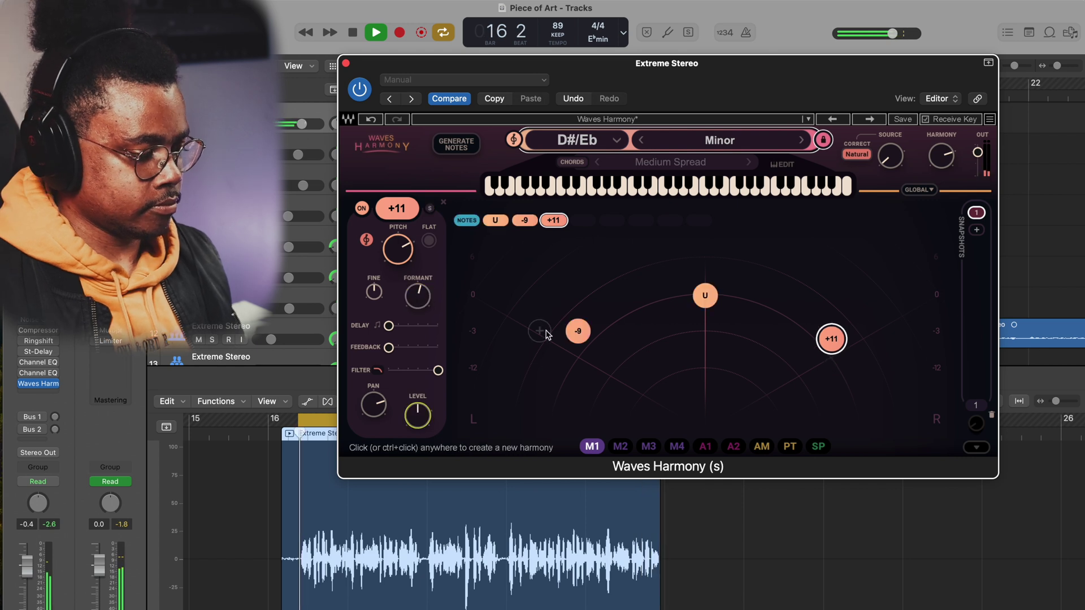
# Step: Lower the -9 harmony's level to -5 dB while auditioning all the harmonies together, and stop playback
pyautogui.click(577, 331)
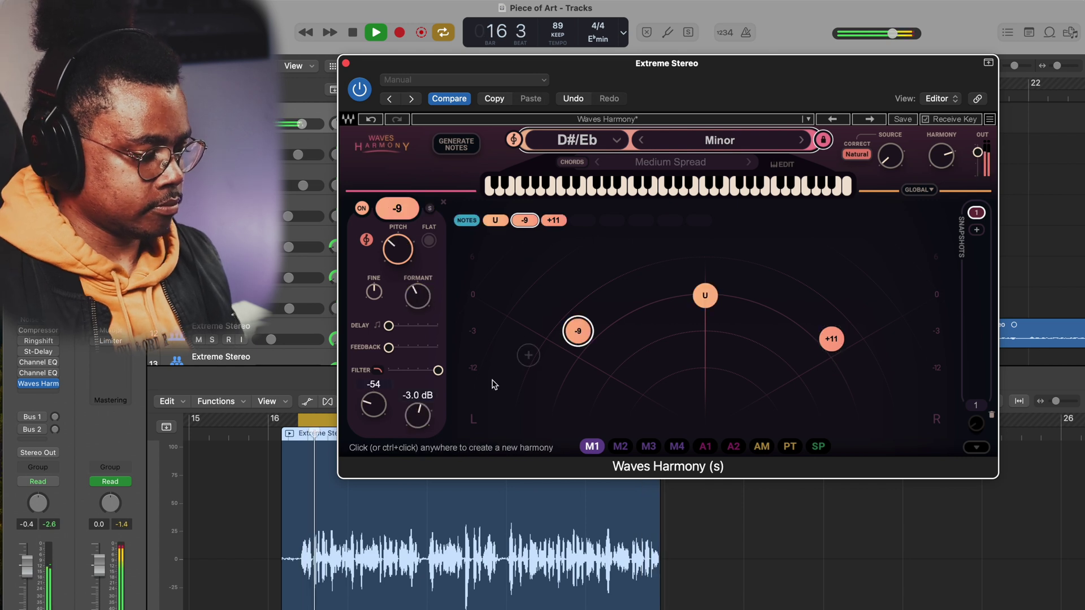
pyautogui.moveTo(416, 417); pyautogui.dragTo(416, 461)
pyautogui.click(831, 339)
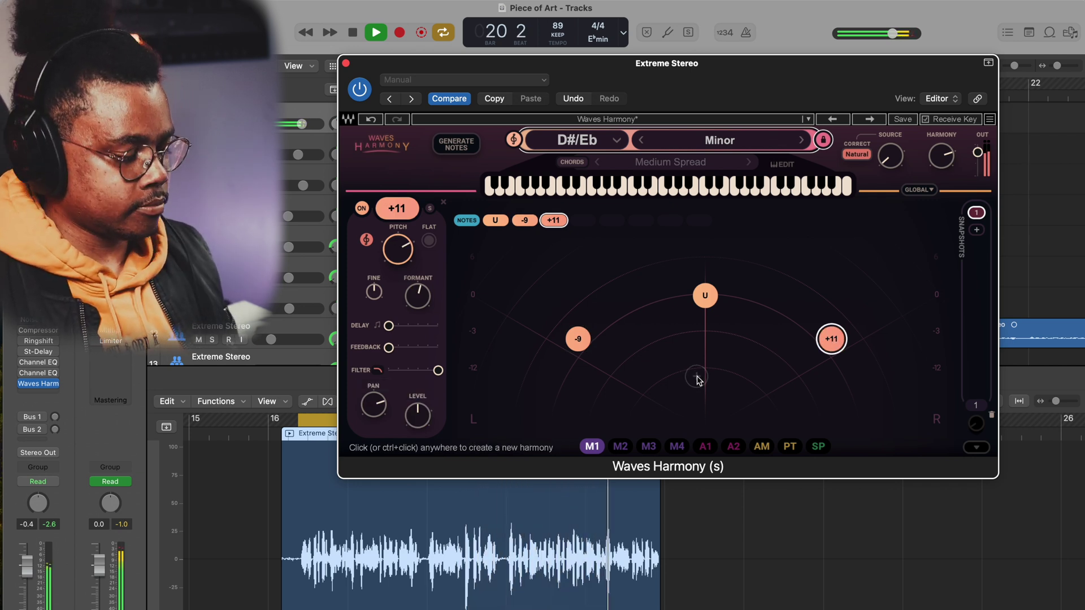
pyautogui.click(354, 35)
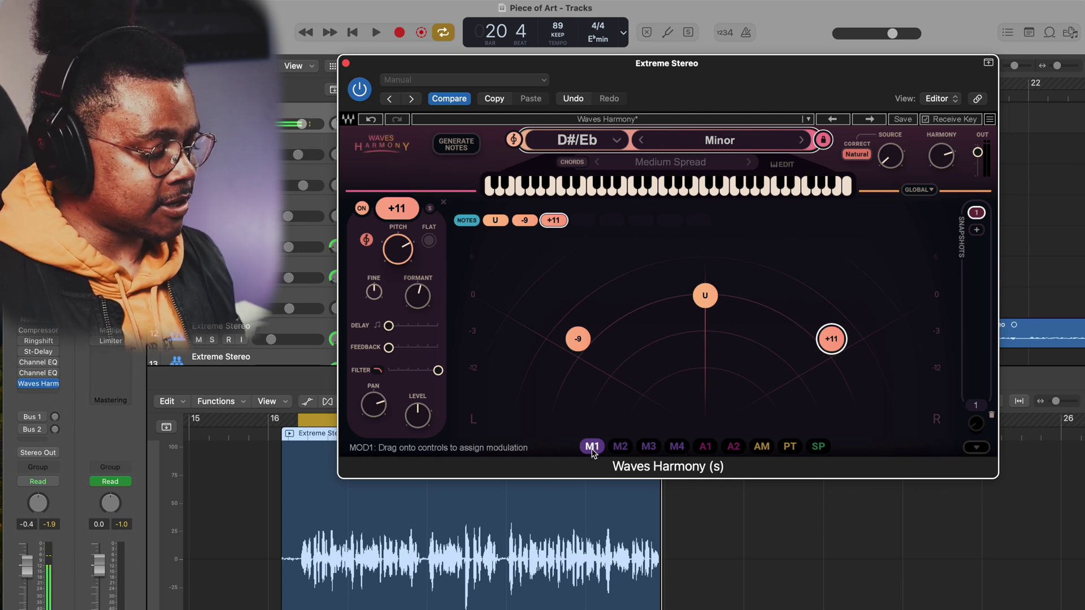
# Step: Assign the M1 modulator to the +11 harmony's pan, adjust its modulation amount, and audition that harmony soloed
pyautogui.moveTo(595, 448); pyautogui.dragTo(374, 406)
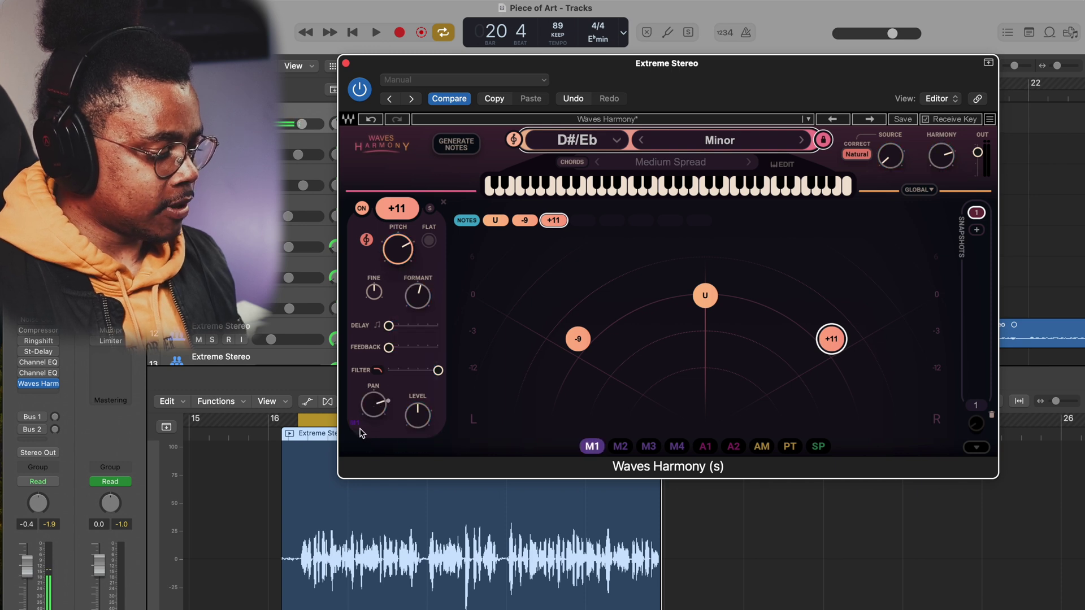
pyautogui.moveTo(357, 408); pyautogui.dragTo(356, 369)
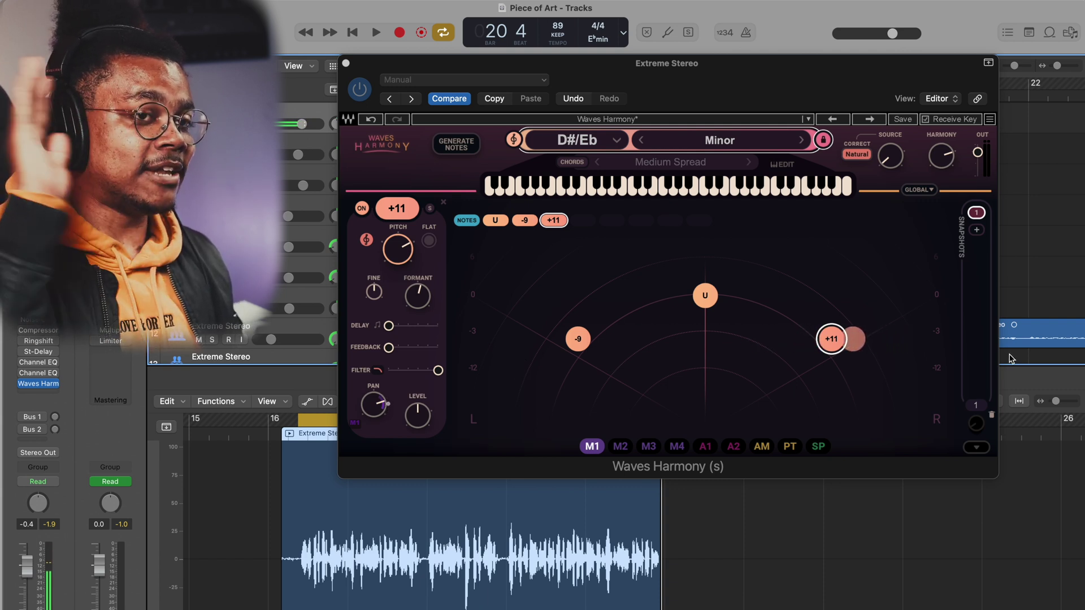
pyautogui.click(429, 208)
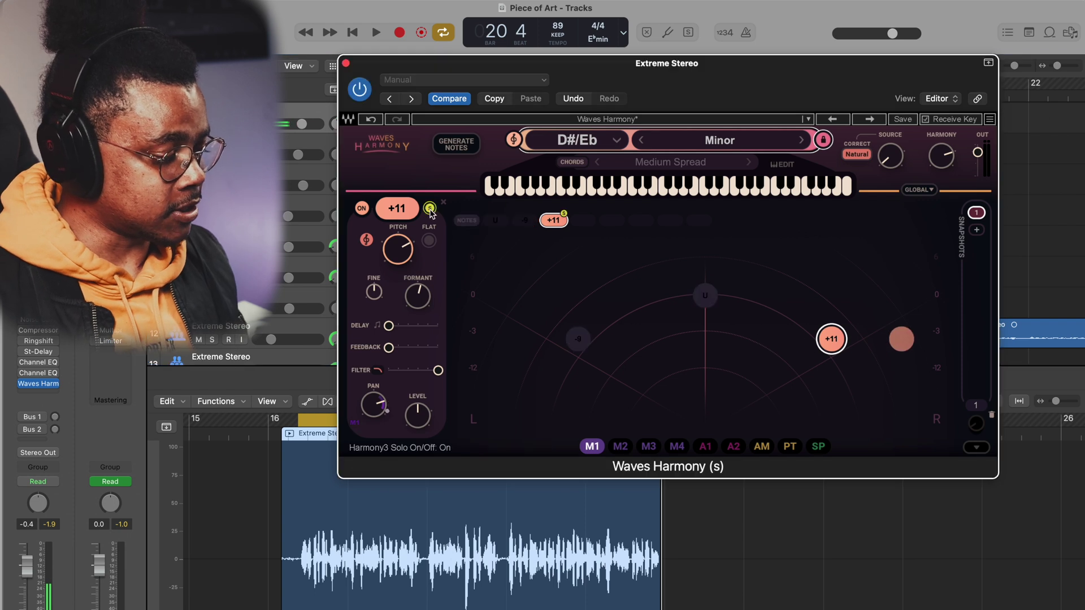
pyautogui.press('space')
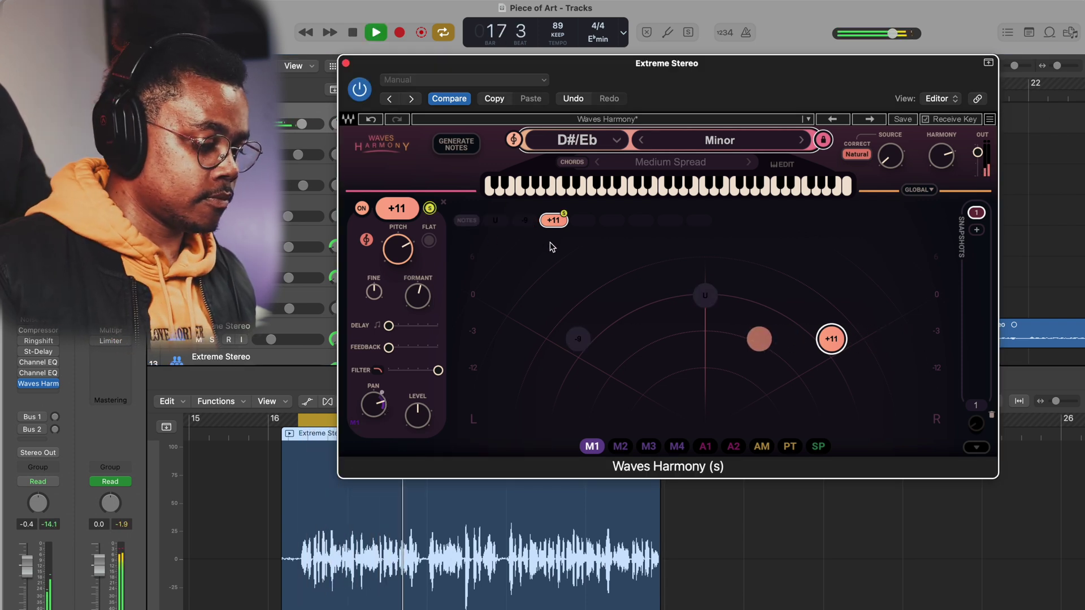
pyautogui.press('space')
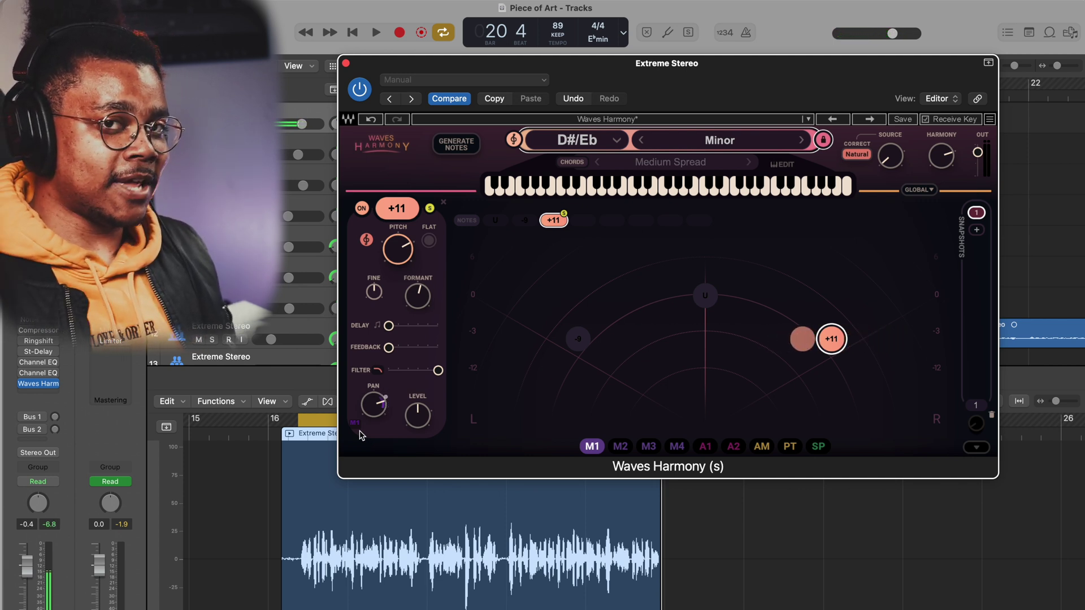
# Step: Assign M1 to the -9 harmony's pan and open the modulator's LFO settings to look through the waveform shapes
pyautogui.click(577, 343)
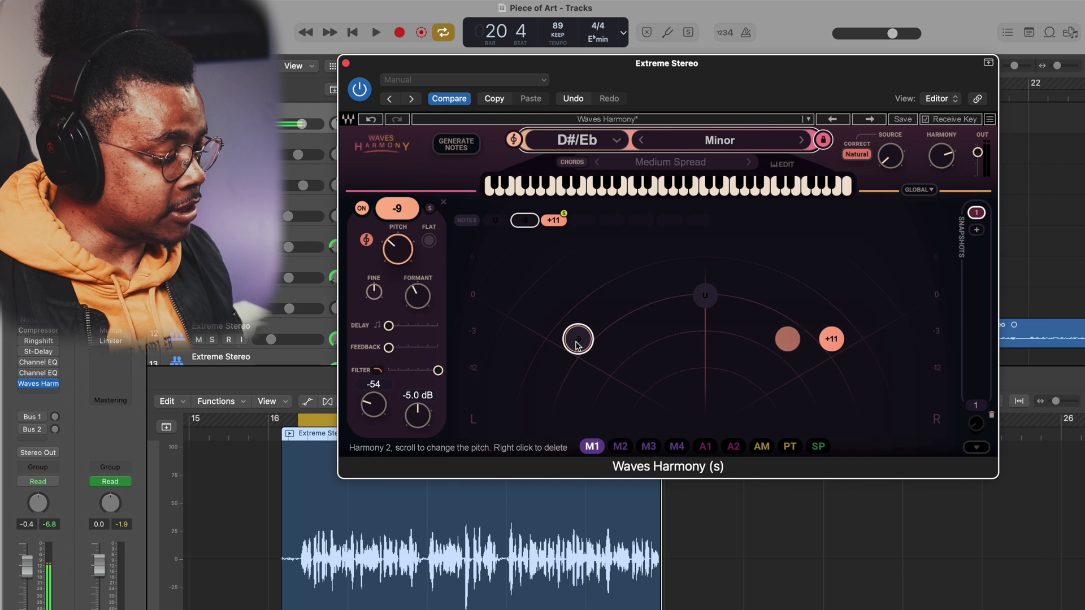
pyautogui.moveTo(594, 449); pyautogui.dragTo(376, 405)
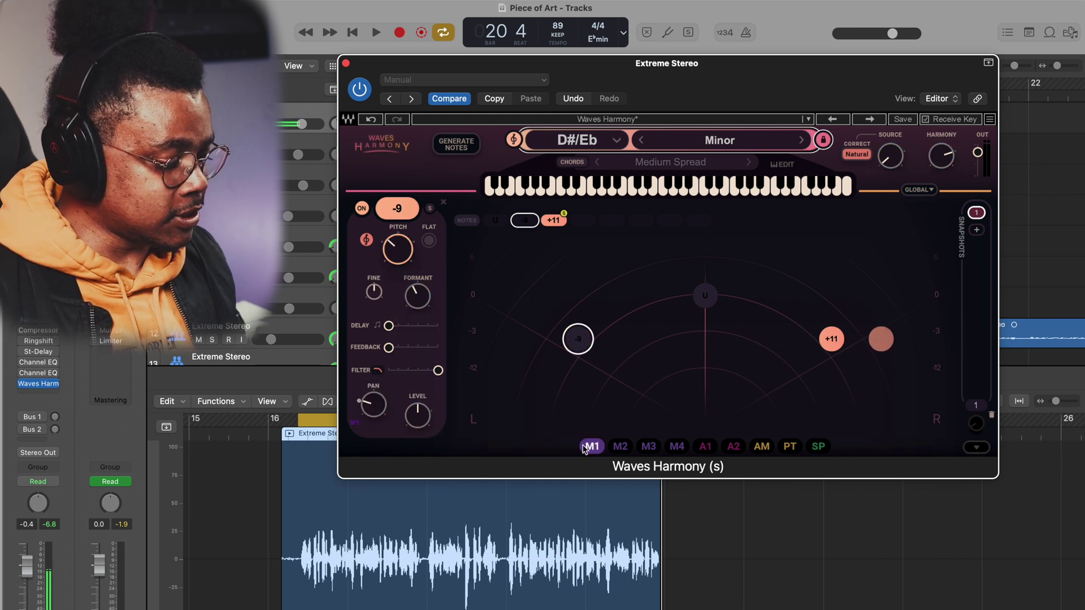
pyautogui.click(589, 447)
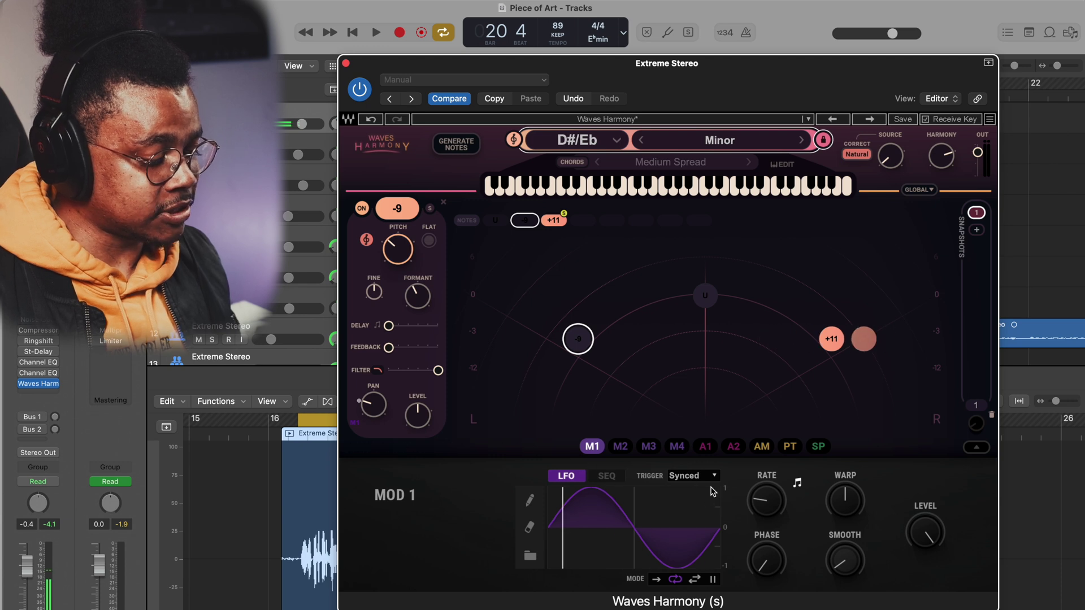
pyautogui.click(530, 557)
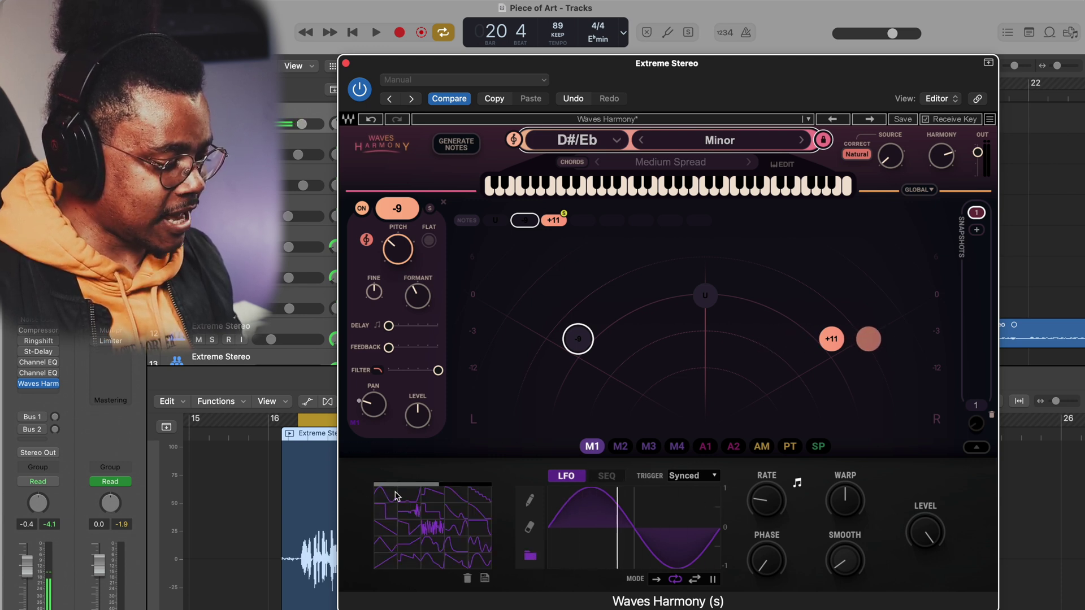
pyautogui.click(569, 477)
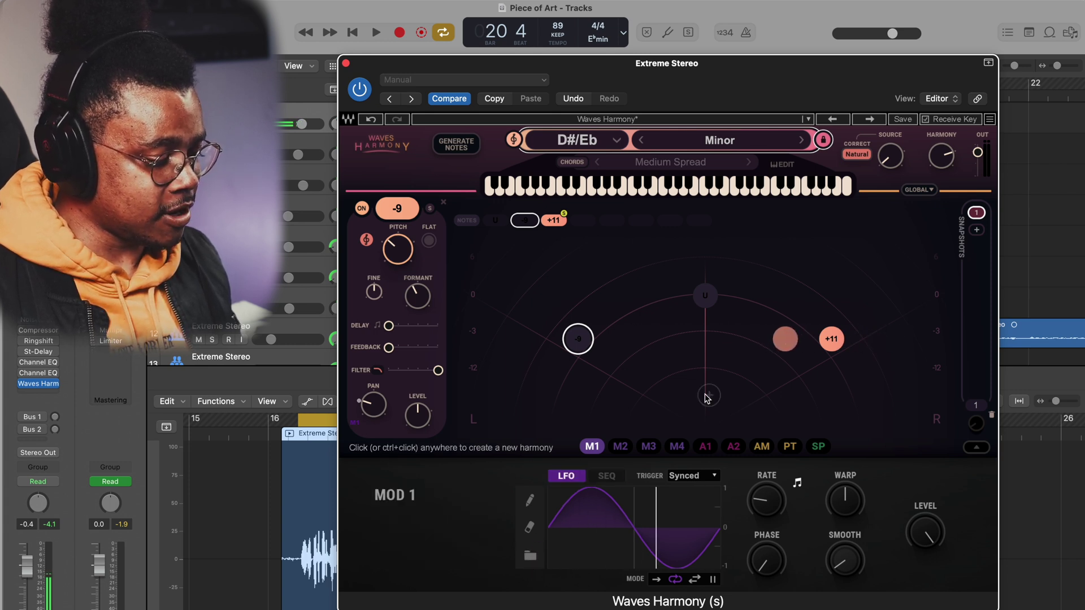
# Step: Audition the -9 harmony, set its M1 pan modulation to about -8, and adjust the +11 harmony's modulation amount
pyautogui.click(577, 337)
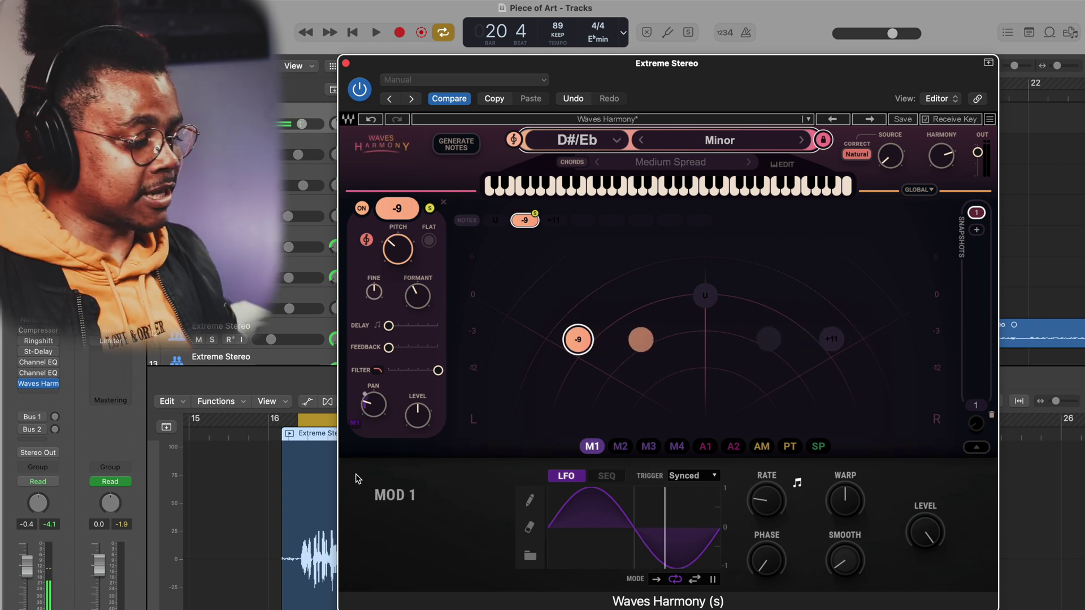
pyautogui.press('space')
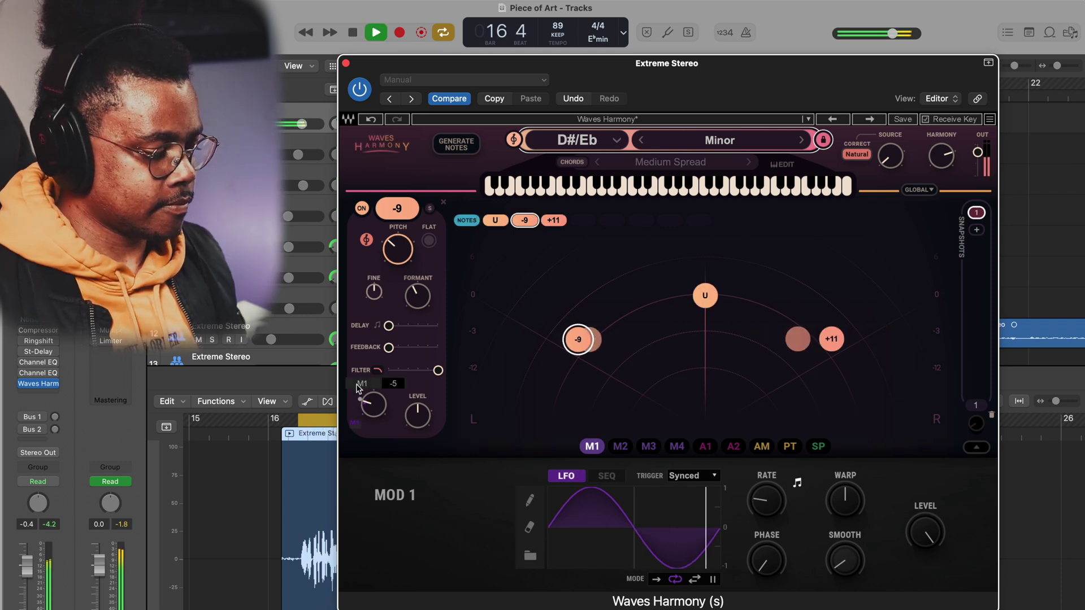
pyautogui.moveTo(357, 388); pyautogui.dragTo(359, 397)
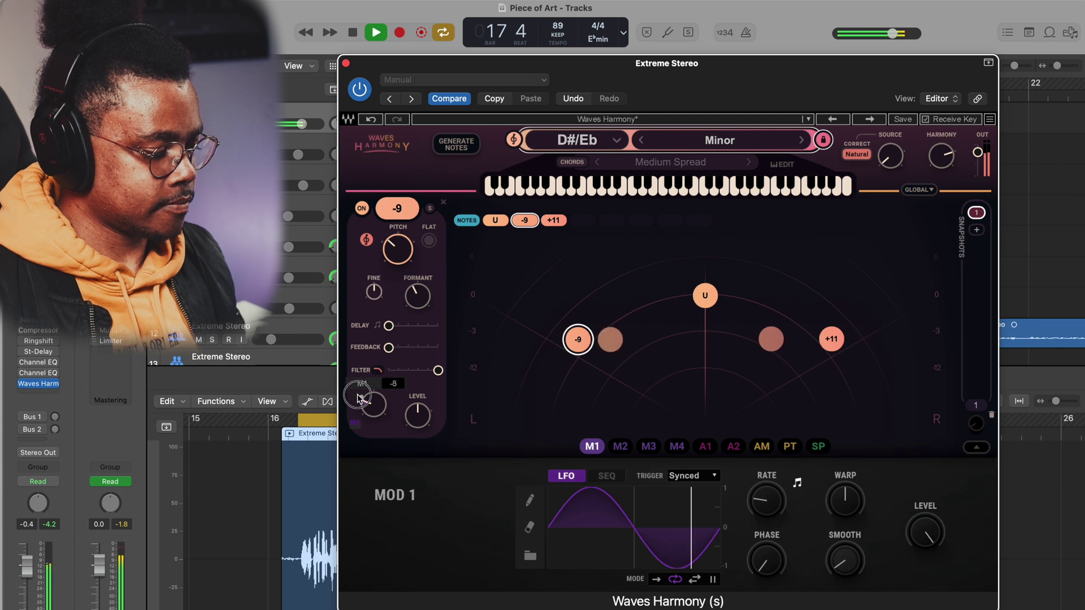
pyautogui.click(831, 339)
pyautogui.moveTo(354, 423); pyautogui.dragTo(358, 463)
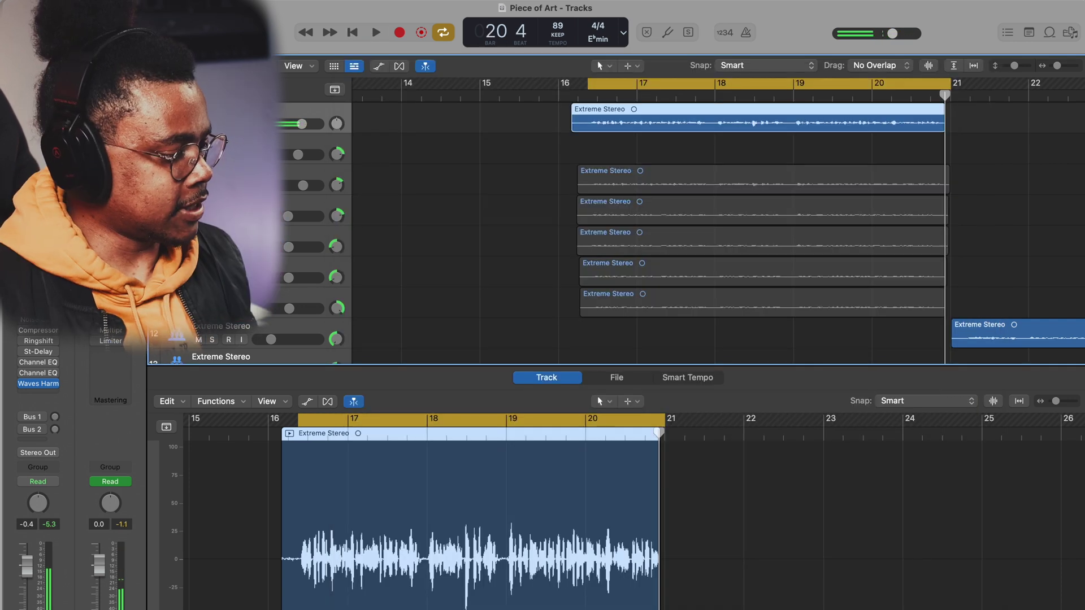
# Step: Compare against the recorded vocals by muting the Waves Harmony region, unmuting the five backing vocal regions, and playing
pyautogui.hotkey('ctrl', 'm')
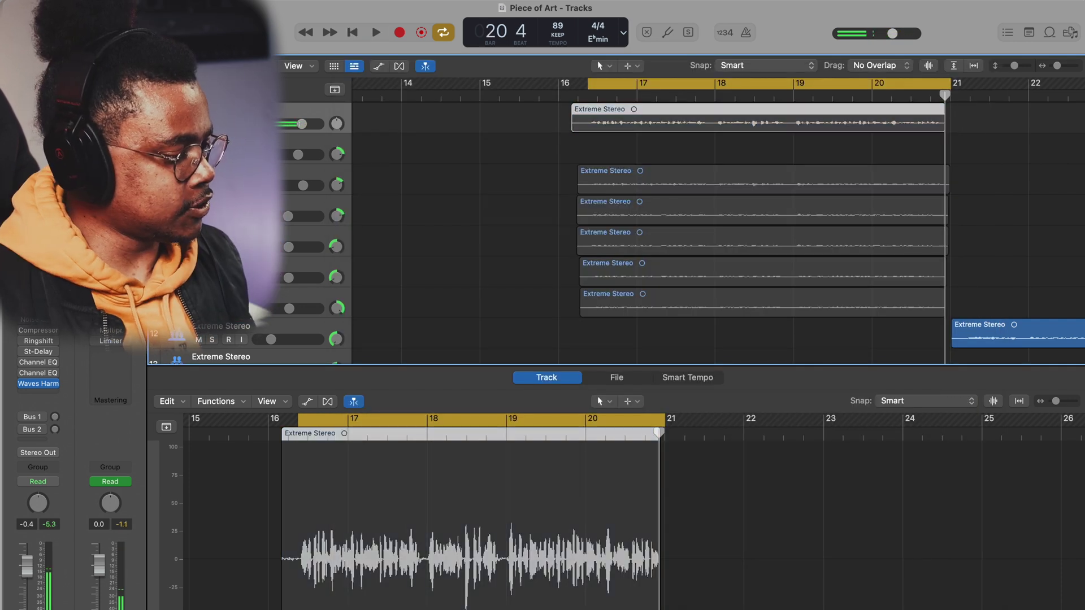
pyautogui.press('Right')
pyautogui.keyDown('shift'); pyautogui.click(763, 300); pyautogui.keyUp('shift')
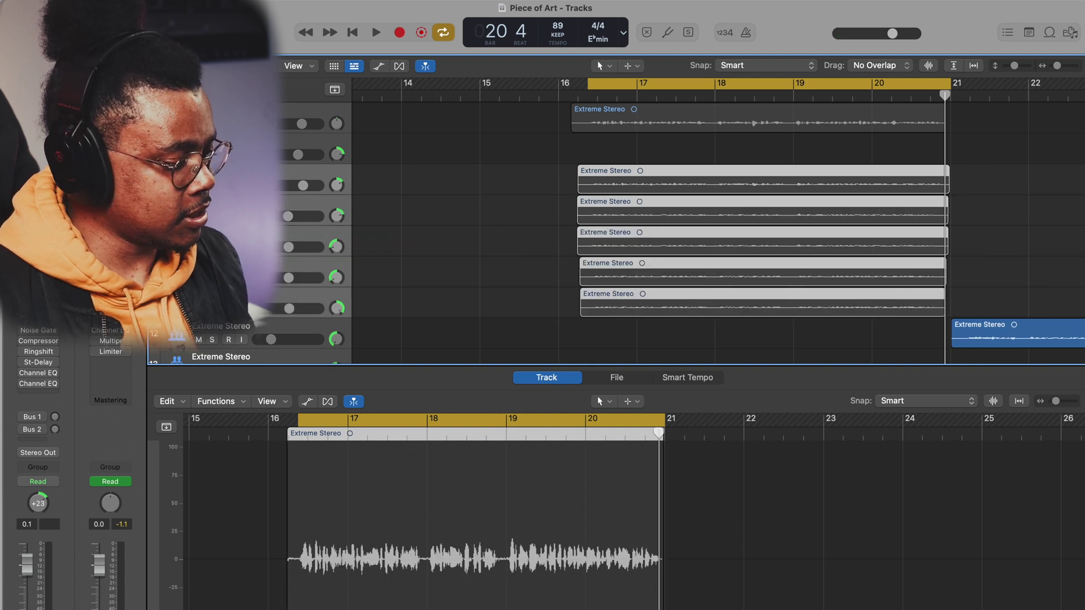
pyautogui.hotkey('ctrl', 'm')
pyautogui.press('space')
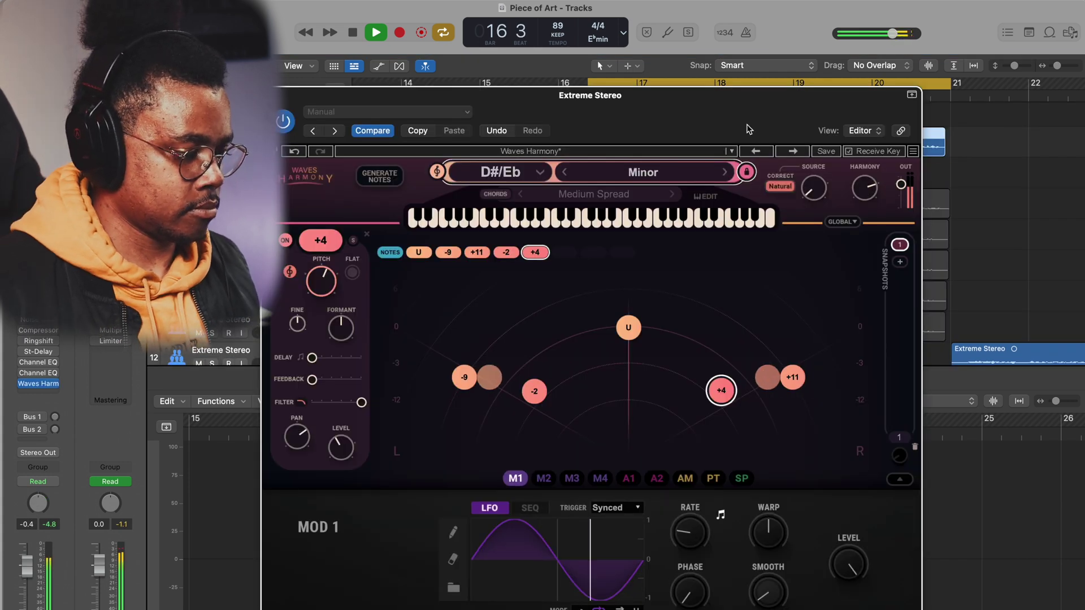
# Step: Select all five harmonies in Waves Harmony and lower the overall Harmony level during playback
pyautogui.moveTo(744, 123); pyautogui.dragTo(718, 245)
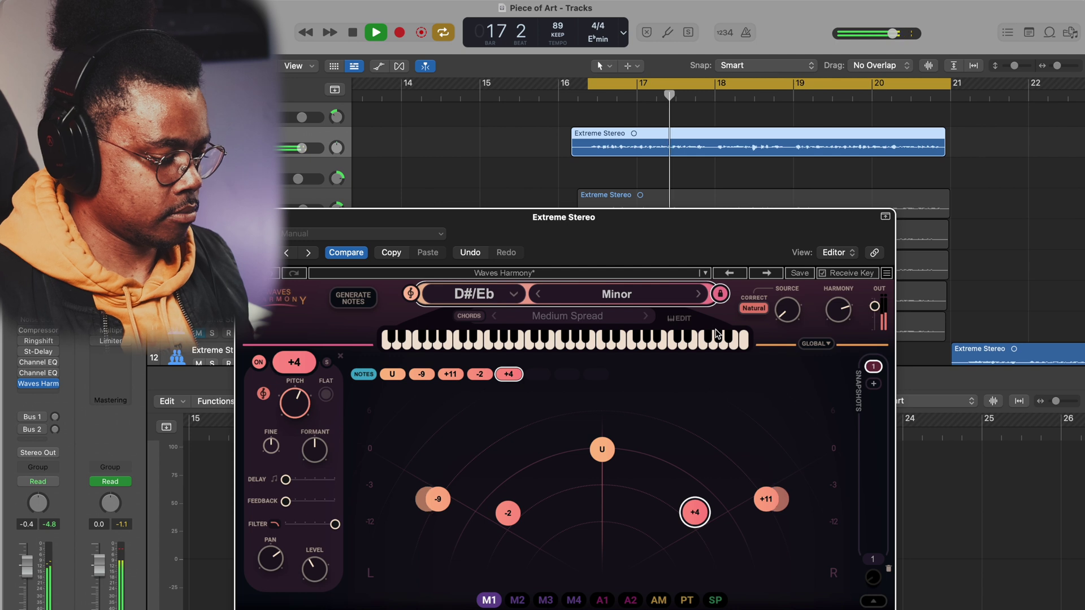
pyautogui.moveTo(394, 403); pyautogui.dragTo(831, 604)
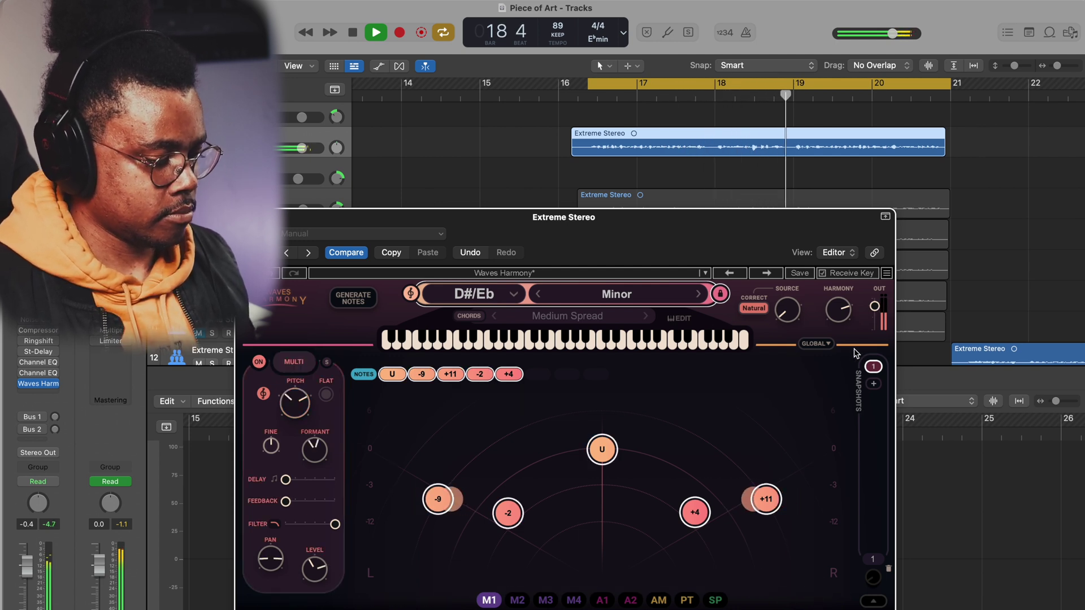
pyautogui.moveTo(839, 312)
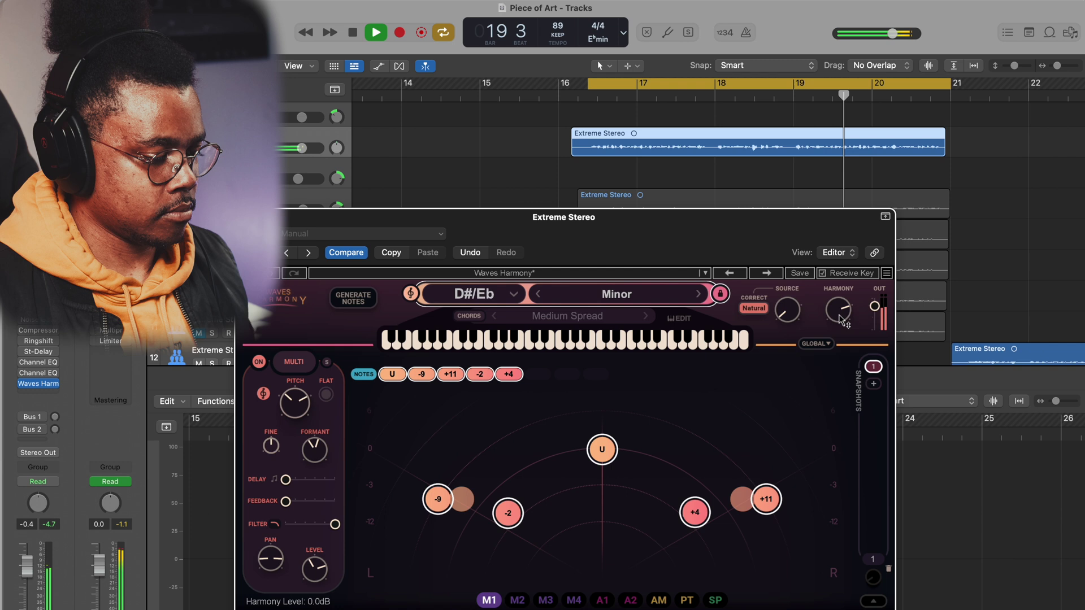
pyautogui.moveTo(839, 313); pyautogui.dragTo(841, 384)
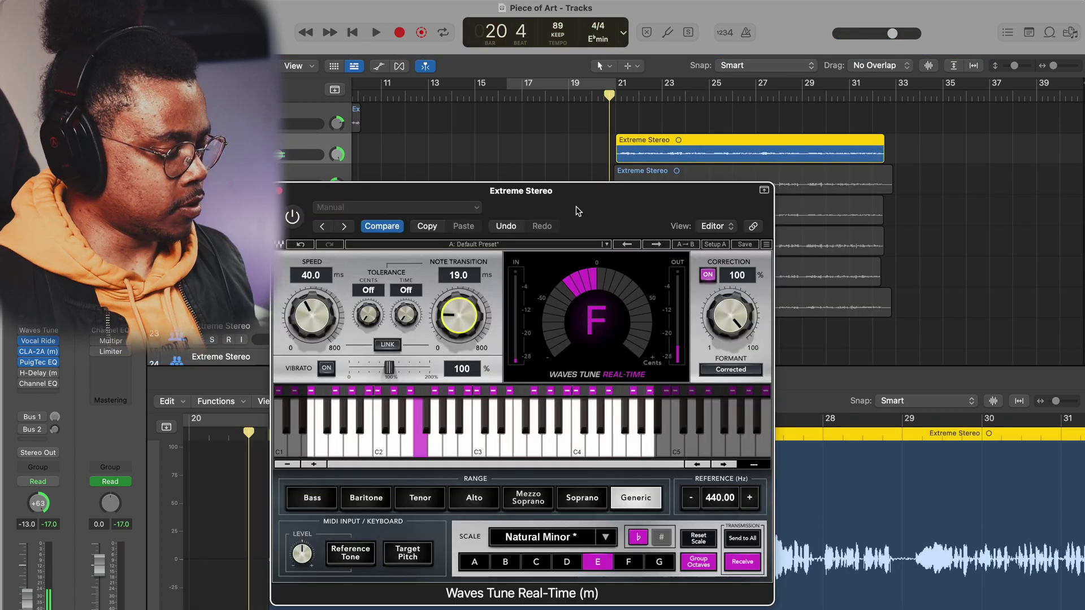
# Step: Play the soloed vocal starting at bar 21 and switch Waves Tune Real-Time to bypass for comparison
pyautogui.moveTo(578, 211); pyautogui.dragTo(673, 195)
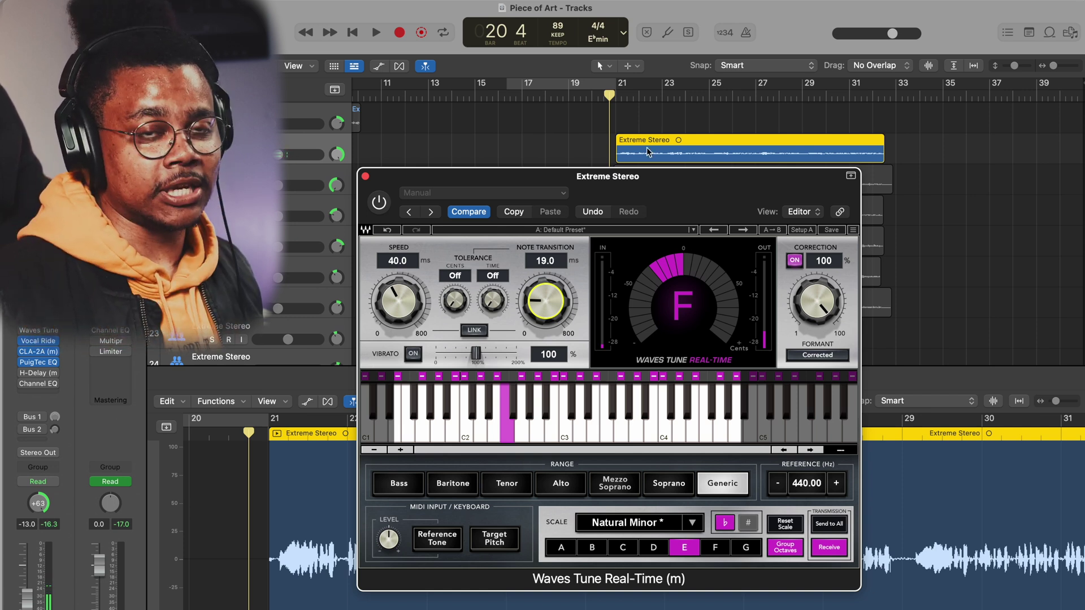
pyautogui.press('space')
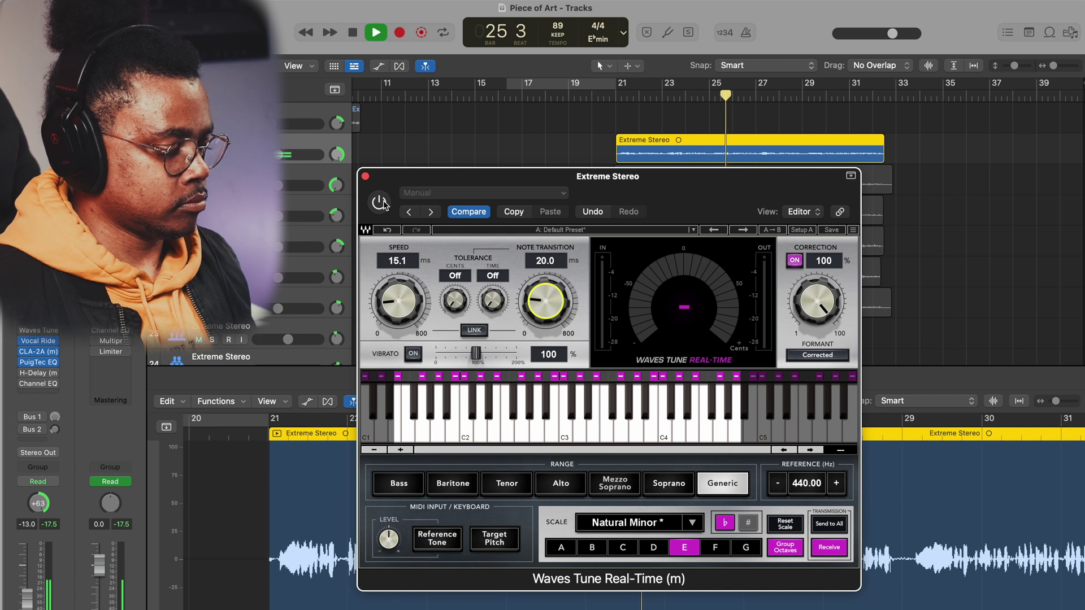
pyautogui.press('space')
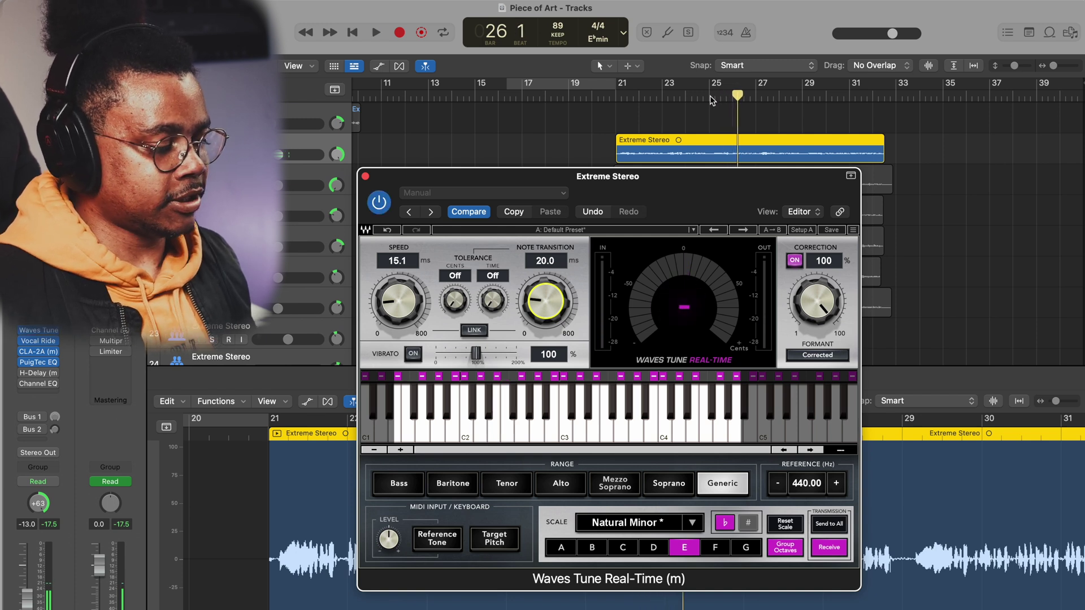
pyautogui.click(380, 204)
pyautogui.press('space')
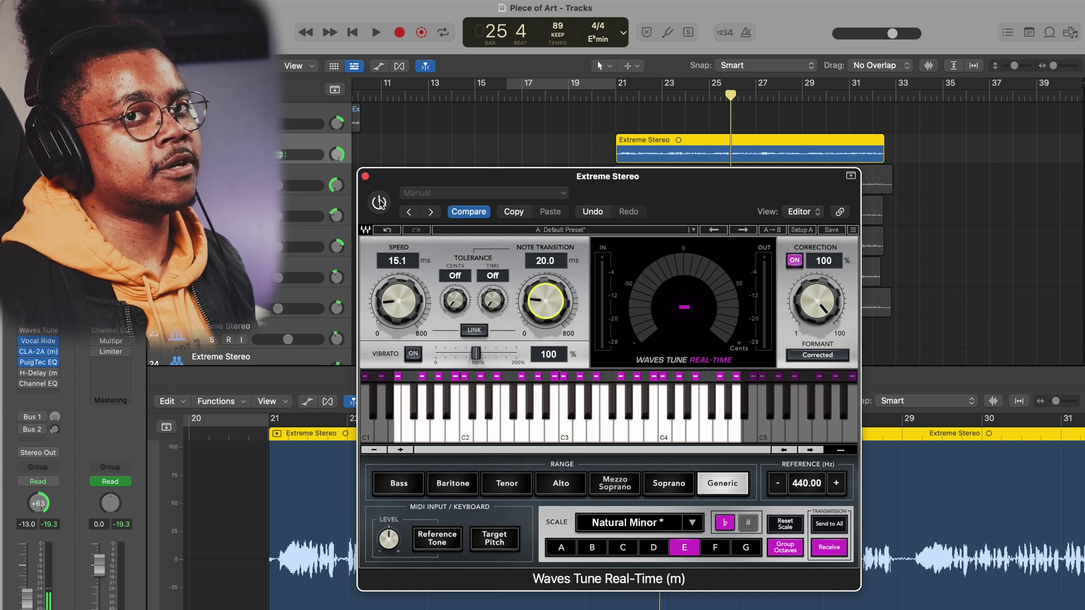
# Step: Compare the soloed vocal from bar 25 with Waves Tune Real-Time bypassed and engaged
pyautogui.doubleClick(712, 98)
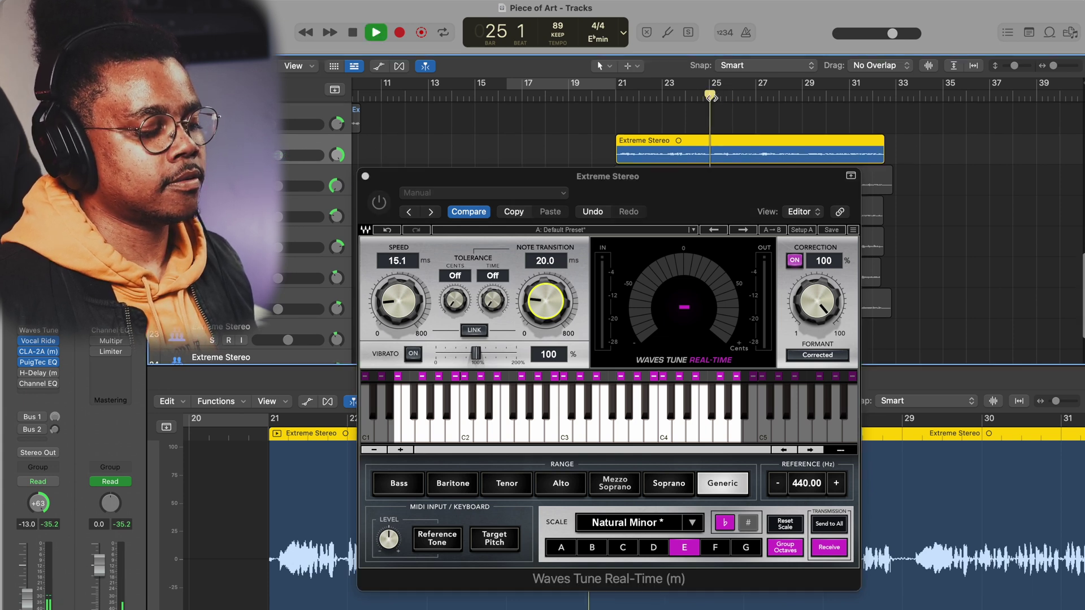
pyautogui.click(379, 203)
pyautogui.press('space')
pyautogui.press('space')
pyautogui.doubleClick(710, 94)
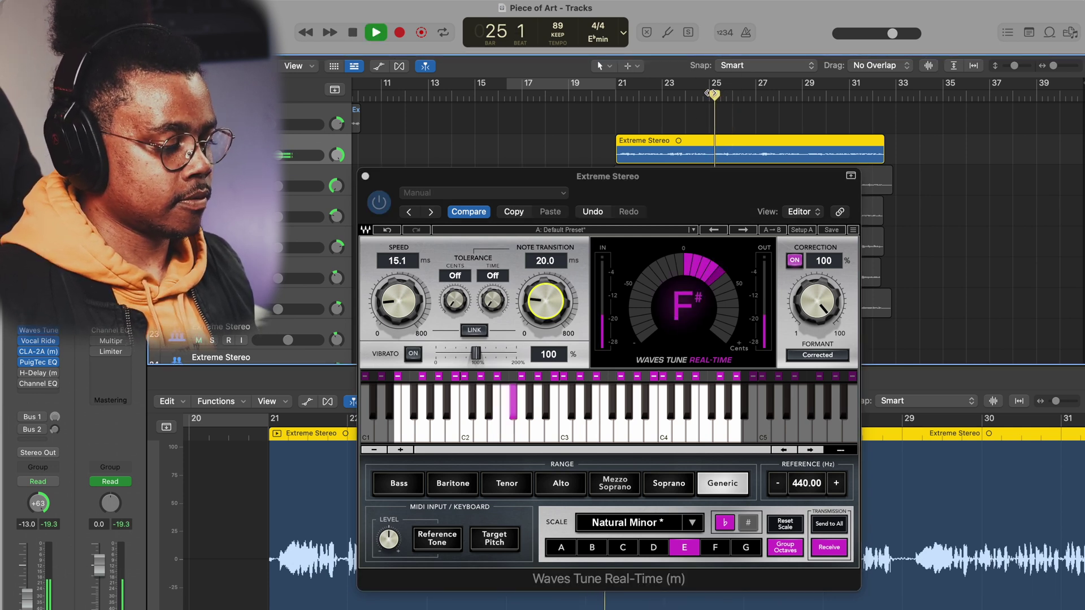
pyautogui.press('space')
pyautogui.press('space')
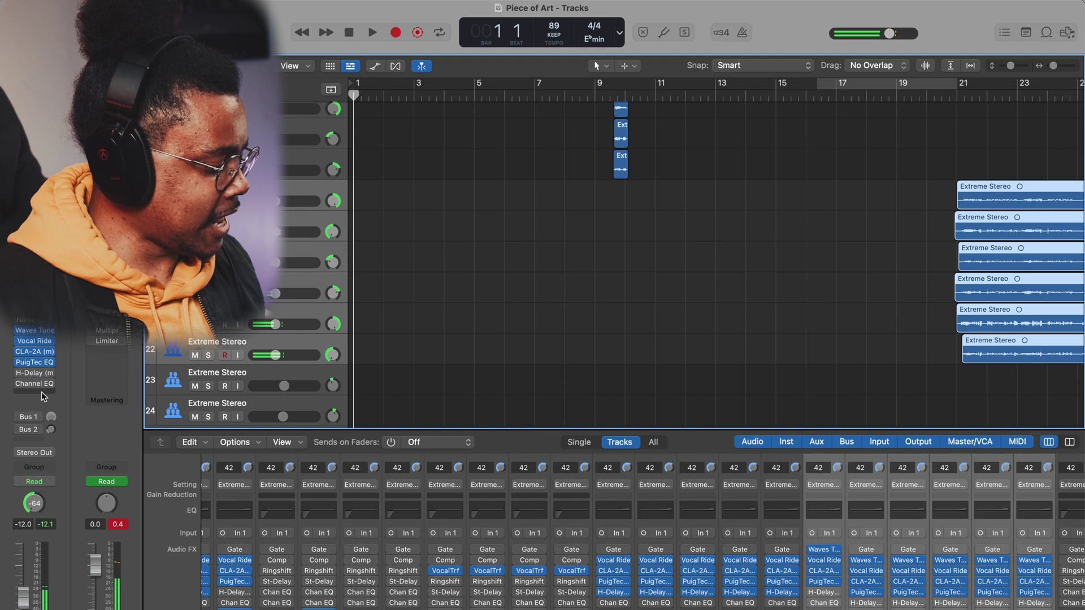
# Step: Replace the reverb plug-in on the Bus 2 aux with the stereo Waves CLA Vocals
pyautogui.click(42, 392)
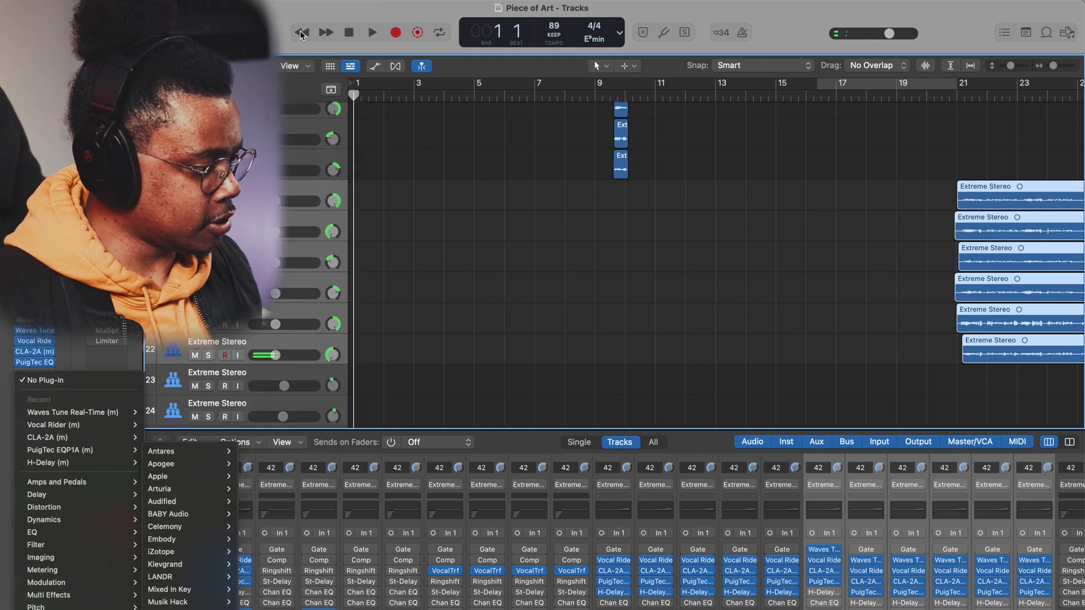
pyautogui.press('Escape')
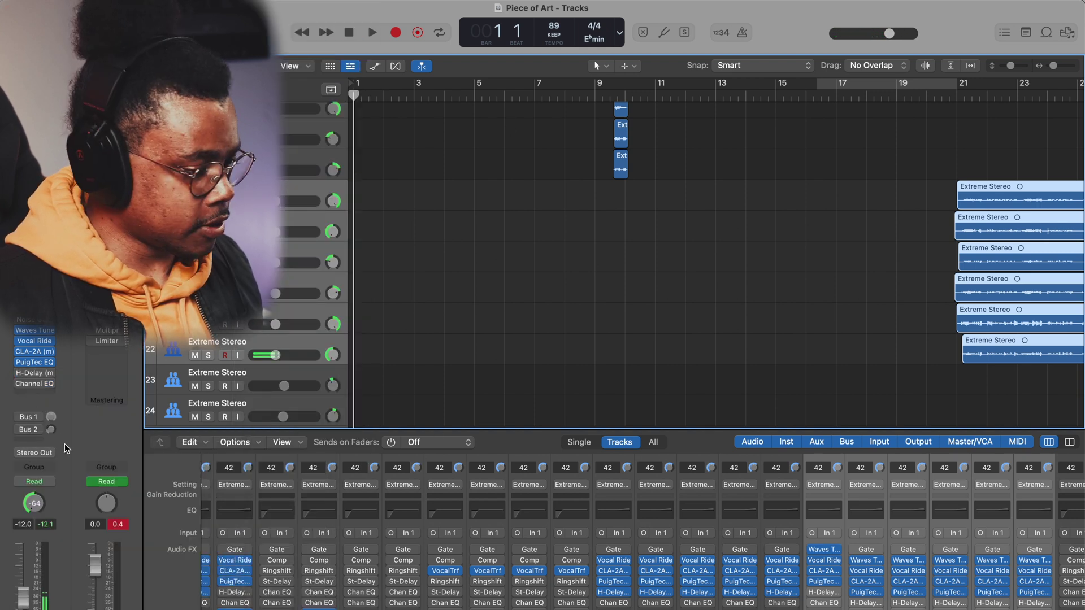
pyautogui.click(23, 428)
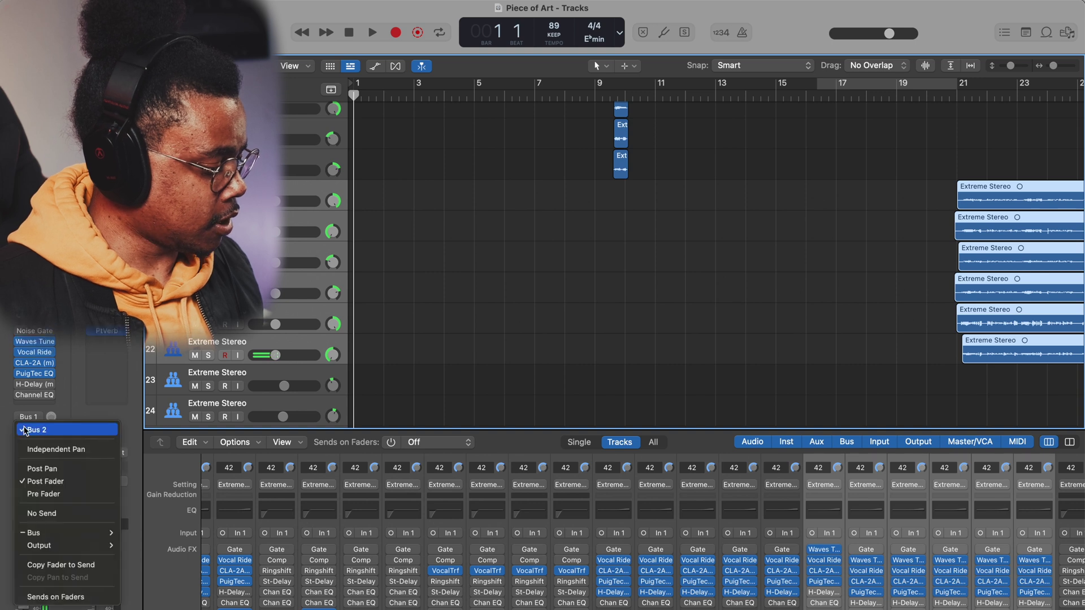
pyautogui.click(73, 377)
pyautogui.click(126, 333)
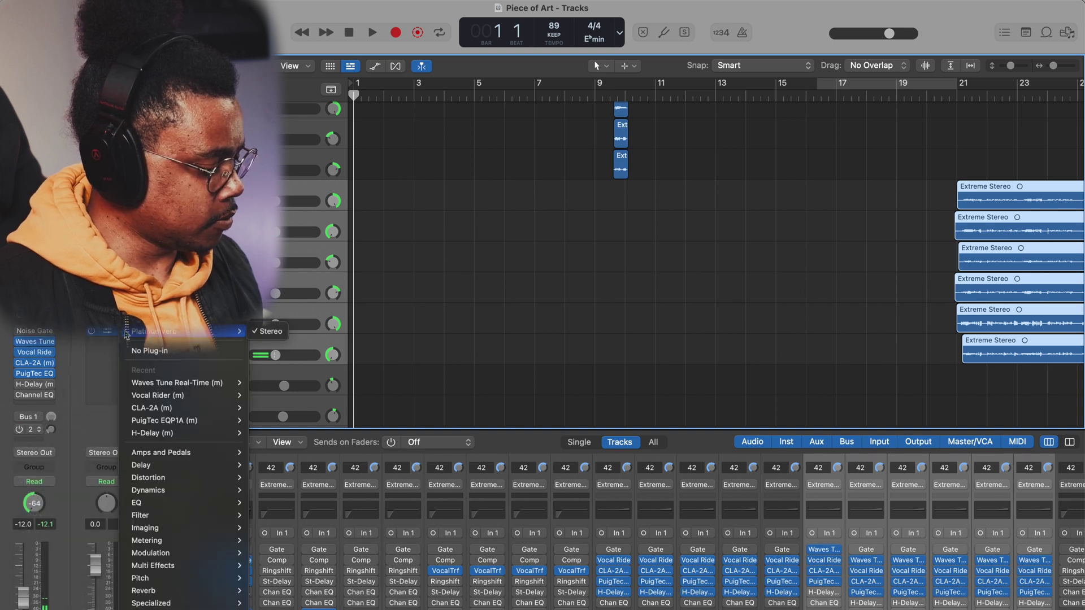
pyautogui.scroll(-10, 395, 458)
pyautogui.moveTo(377, 467)
pyautogui.scroll(5, 369, 265)
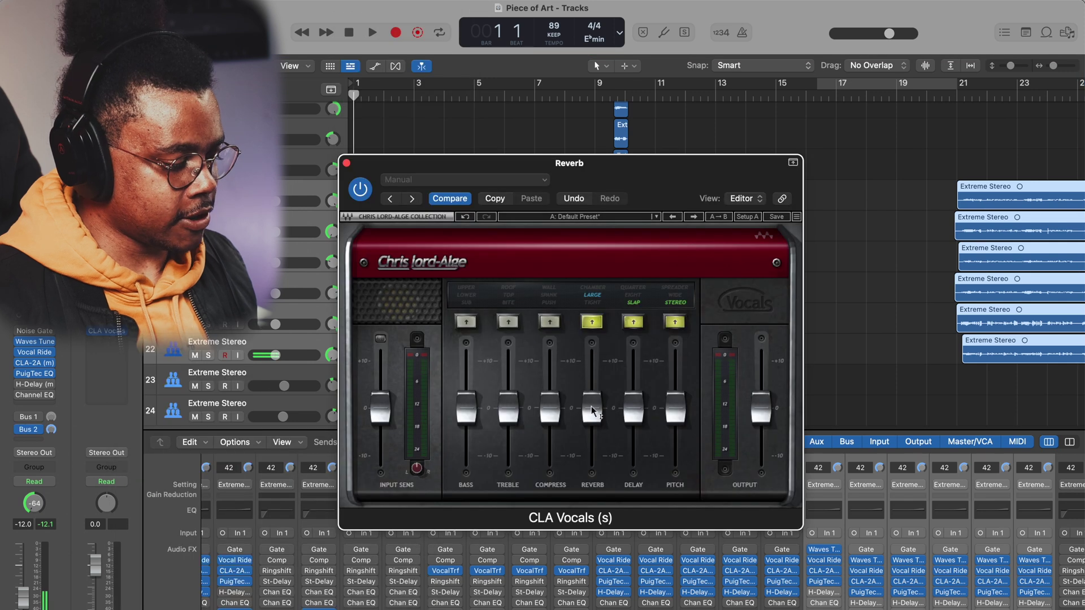
# Step: In CLA Vocals, raise Reverb slightly, set Delay to Eight at a lower level, and set Pitch to Wide at a slightly higher level
pyautogui.moveTo(592, 411); pyautogui.dragTo(593, 390)
pyautogui.click(633, 322)
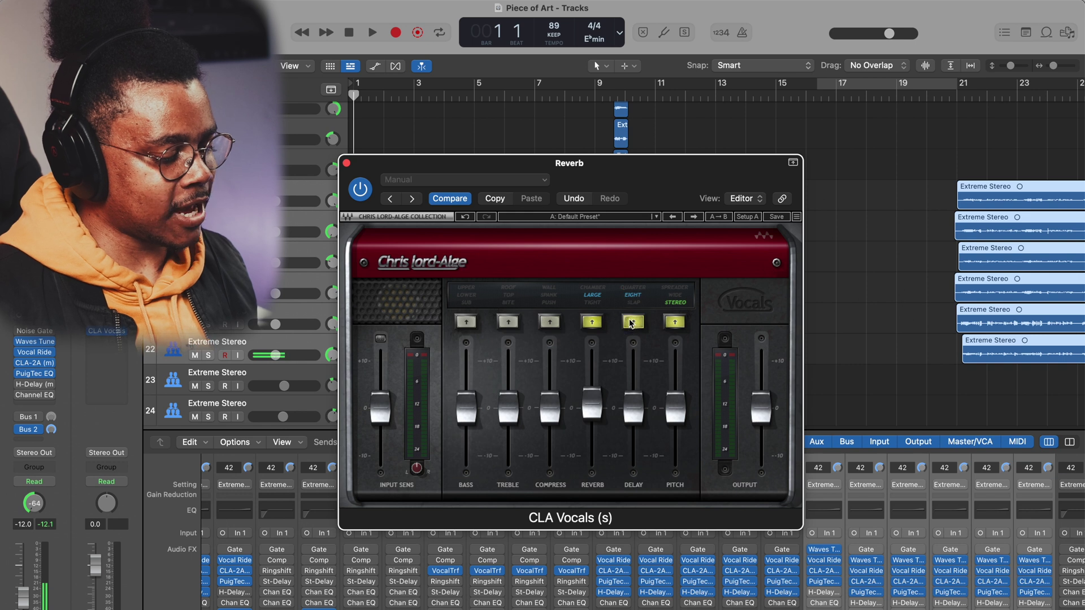
pyautogui.moveTo(637, 405); pyautogui.dragTo(677, 374)
# Step: Play from bar 20, close CLA Vocals, and lower the selected hook vocal tracks together to -21.0 dB
pyautogui.click(932, 100)
pyautogui.press('space')
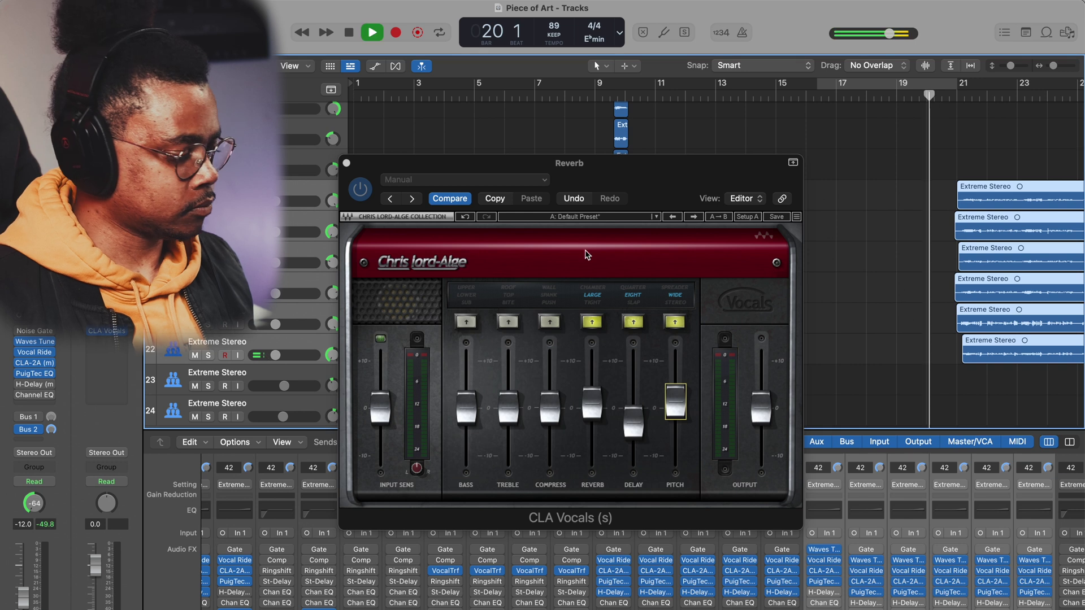
pyautogui.click(347, 164)
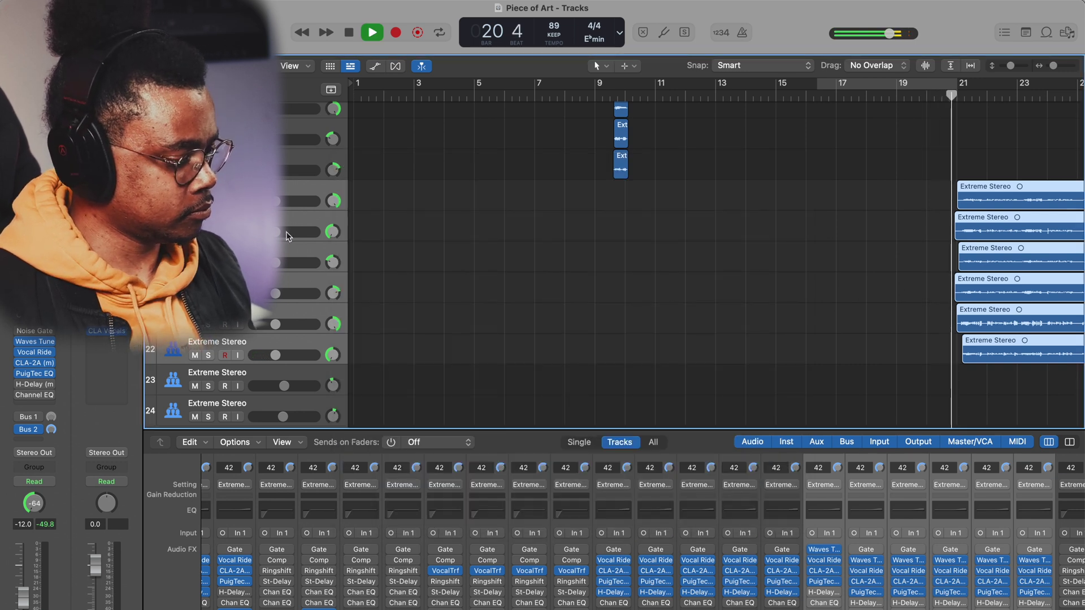
pyautogui.moveTo(276, 204); pyautogui.dragTo(267, 204)
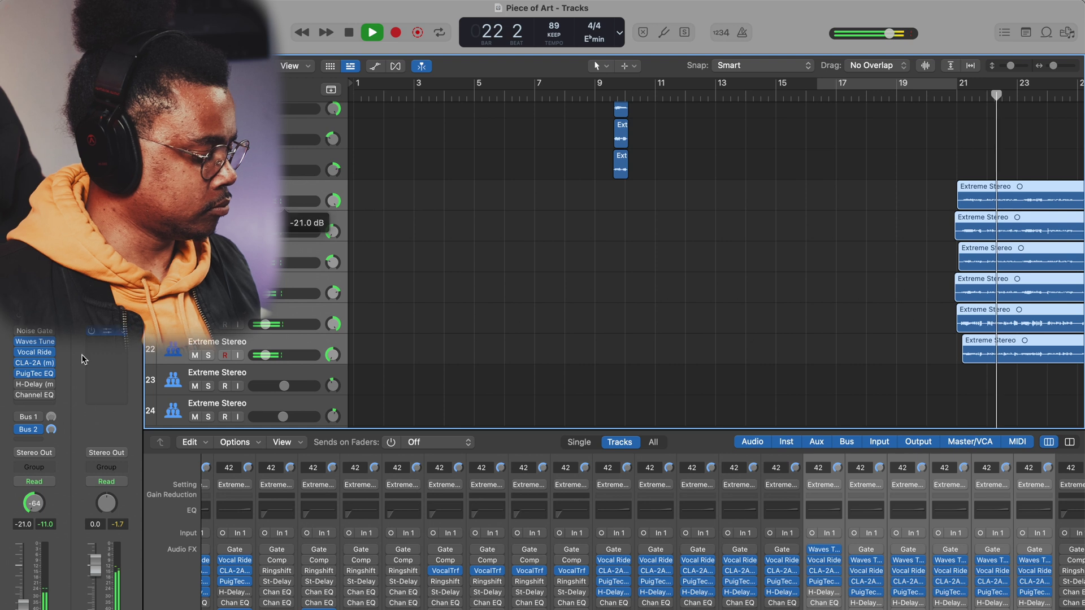
# Step: Reopen CLA Vocals on the Reverb aux during playback, lower its Reverb level, and raise Delay to 7.5
pyautogui.click(34, 429)
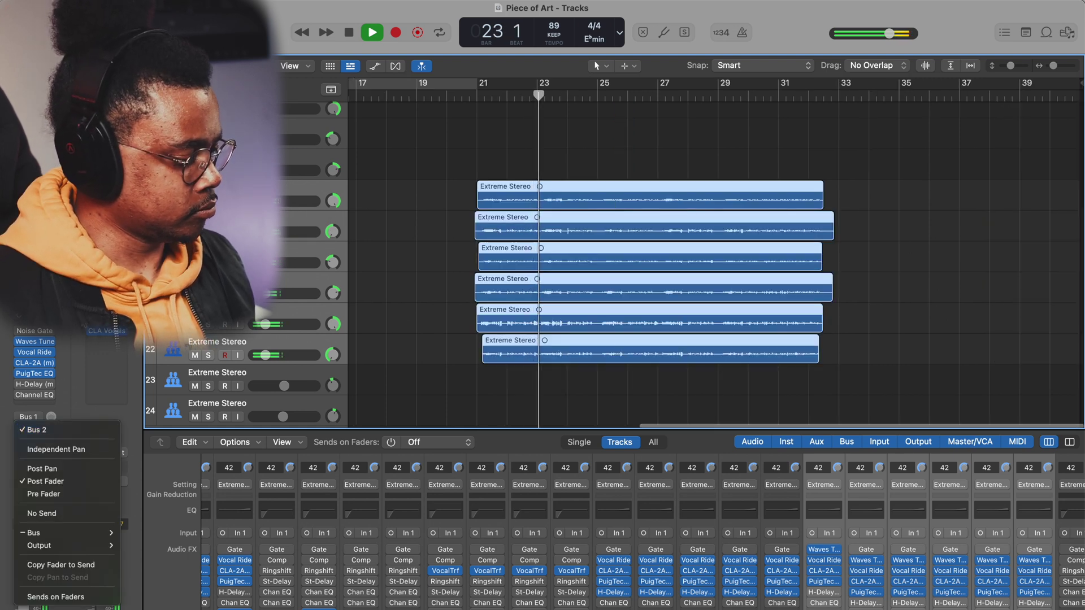
pyautogui.click(117, 334)
pyautogui.click(117, 335)
pyautogui.click(107, 332)
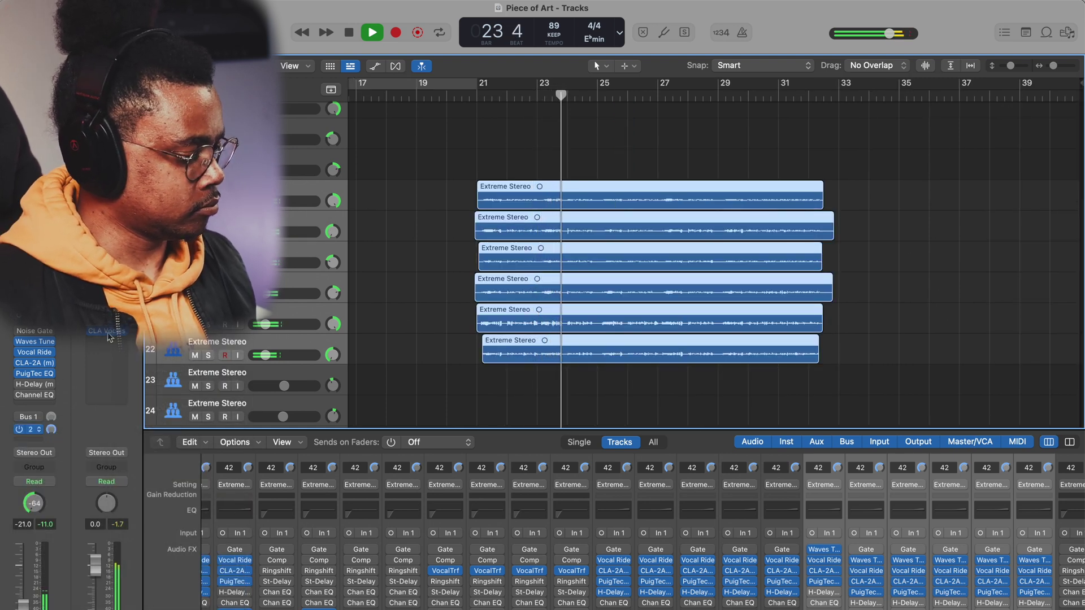
pyautogui.click(106, 332)
pyautogui.moveTo(664, 195); pyautogui.dragTo(752, 90)
pyautogui.moveTo(677, 300); pyautogui.dragTo(683, 352)
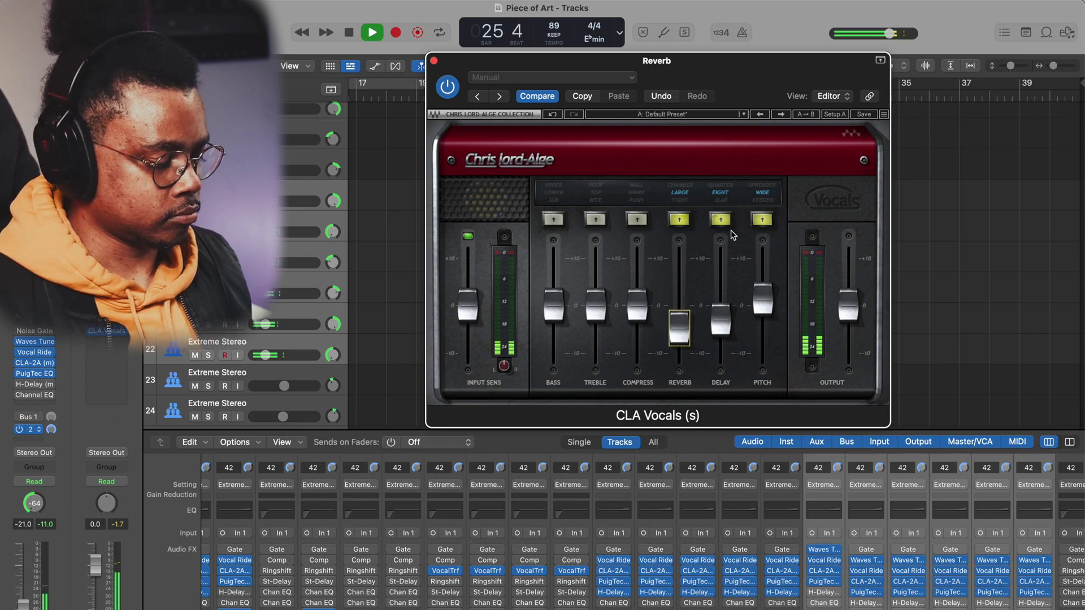
pyautogui.moveTo(676, 337); pyautogui.dragTo(678, 355)
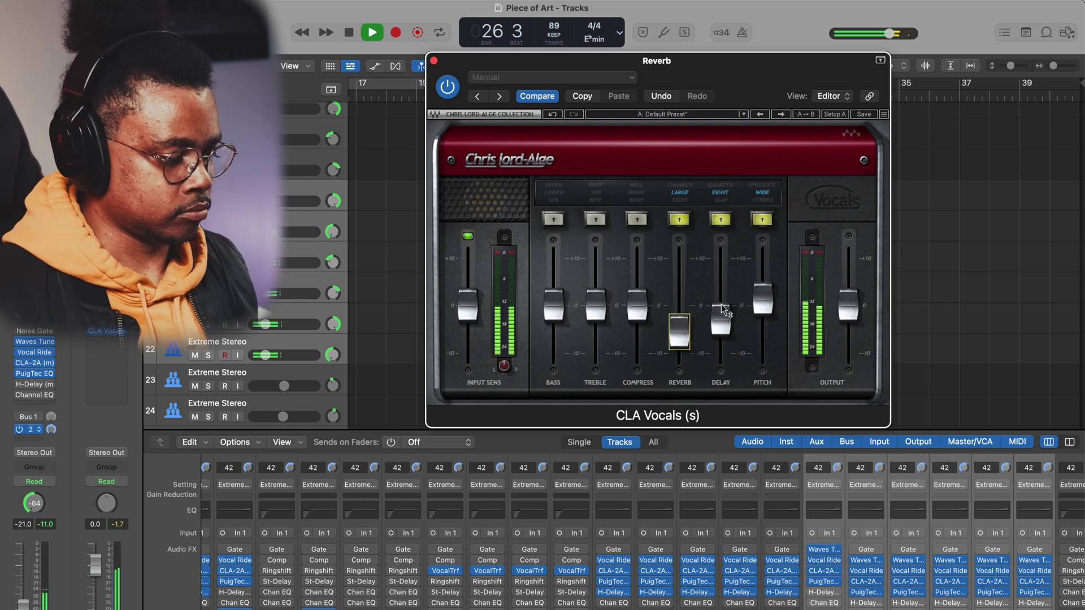
pyautogui.moveTo(716, 320); pyautogui.dragTo(702, 249)
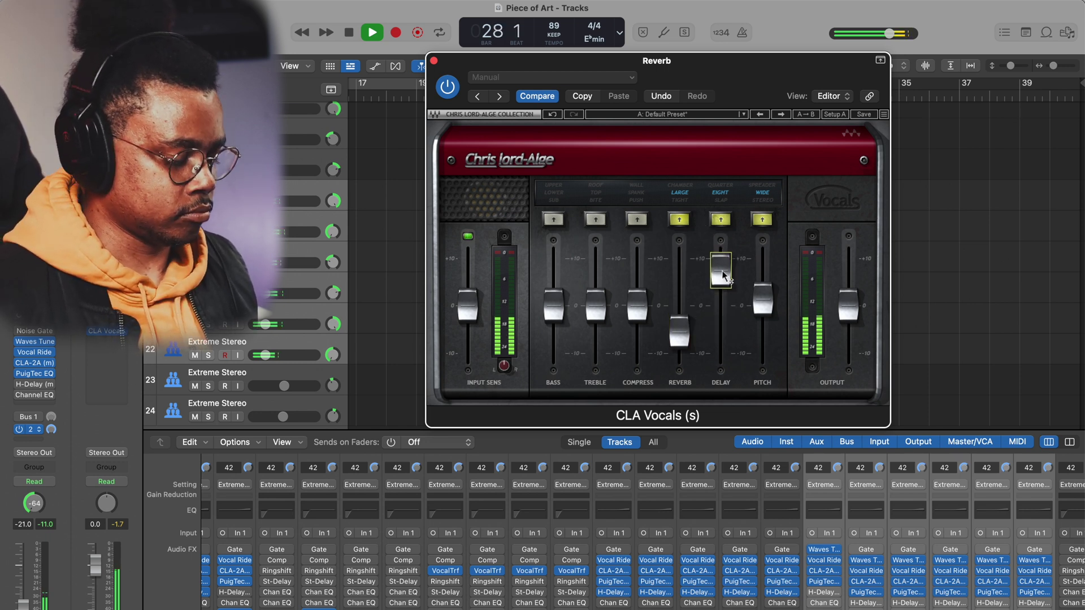
pyautogui.moveTo(722, 280)
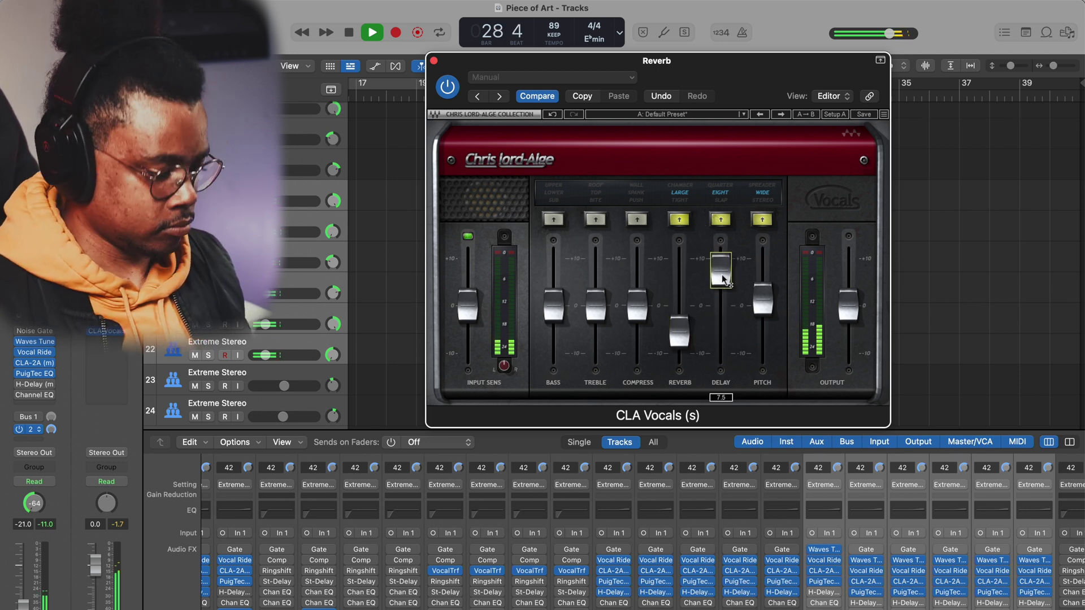
pyautogui.moveTo(610, 66); pyautogui.dragTo(631, 223)
pyautogui.press('space')
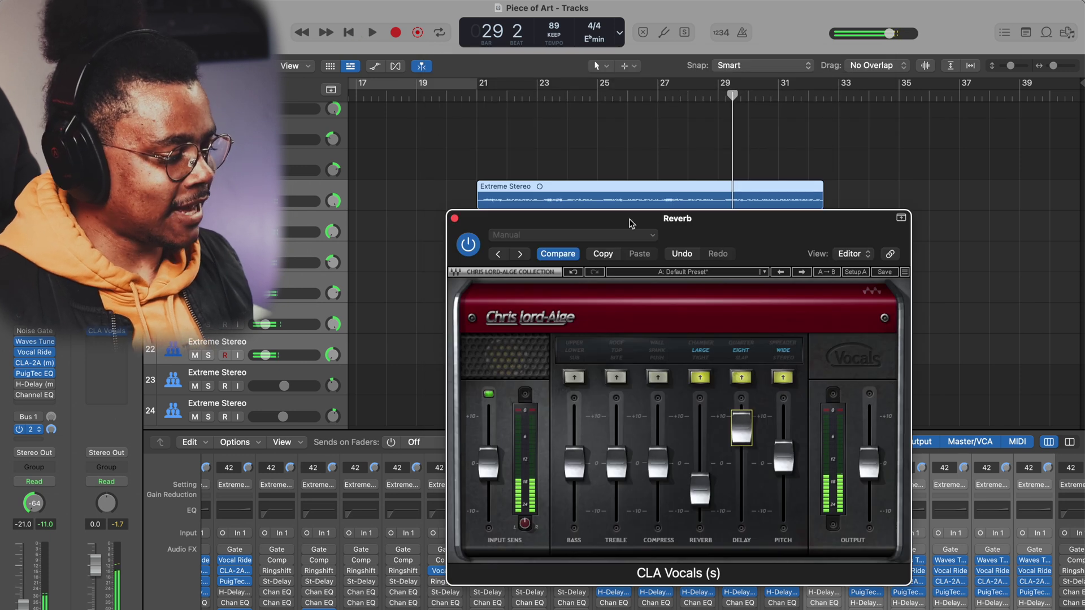
# Step: Replay the hook from bar 21 and lower the CLA Vocals Reverb level slightly further and the Delay level to just above 0
pyautogui.click(466, 94)
pyautogui.press('space')
pyautogui.moveTo(700, 489); pyautogui.dragTo(700, 496)
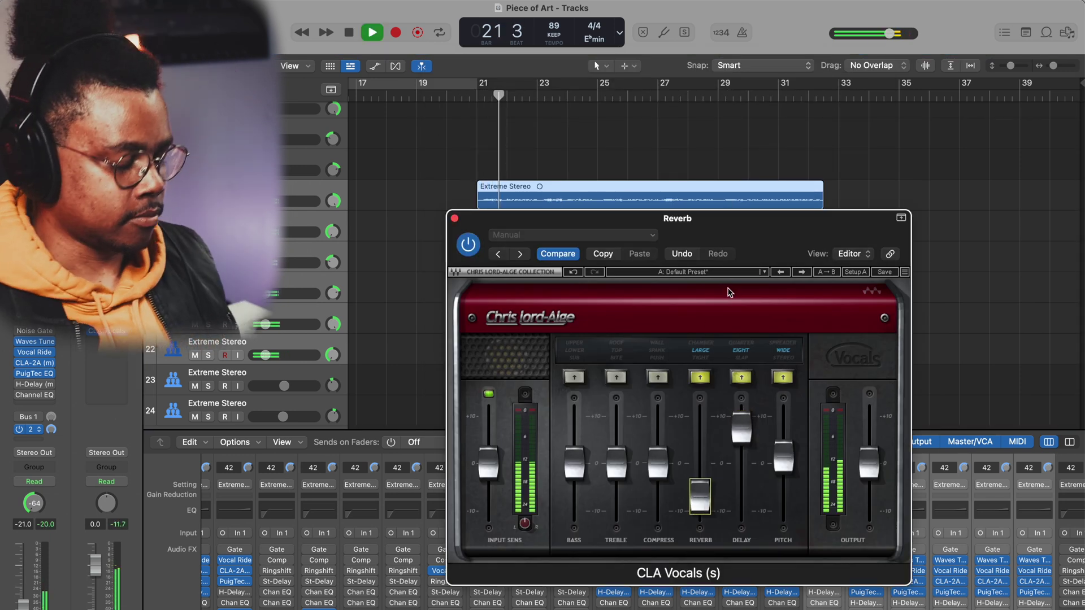
pyautogui.moveTo(741, 432); pyautogui.dragTo(740, 460)
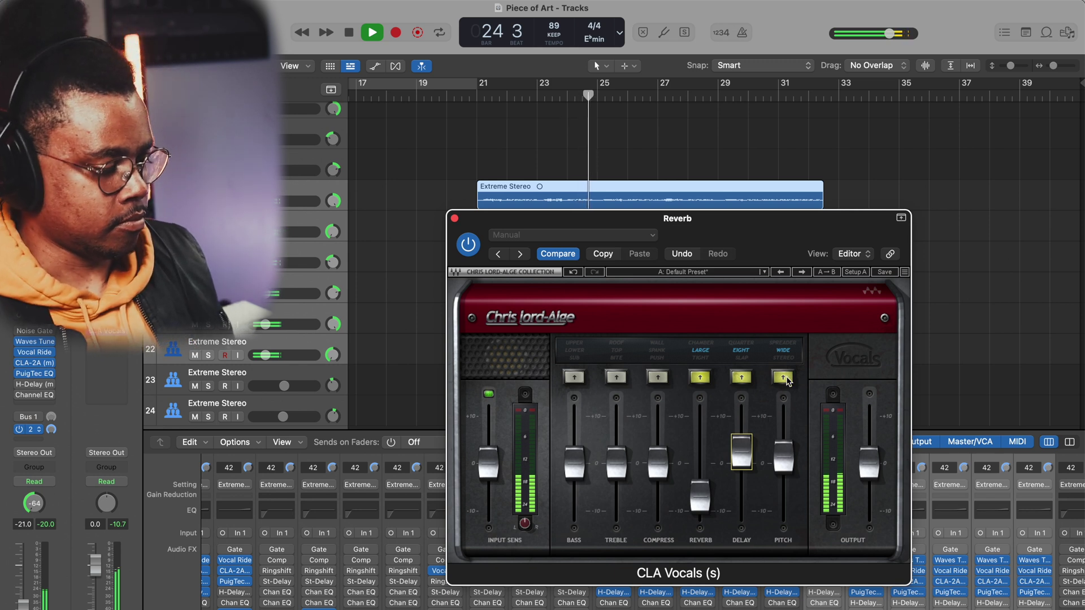
# Step: Try the Spreader and Stereo modes for Pitch in CLA Vocals, adjust the Pitch level, and return the playhead to bar 21
pyautogui.click(784, 452)
pyautogui.moveTo(785, 452); pyautogui.dragTo(784, 432)
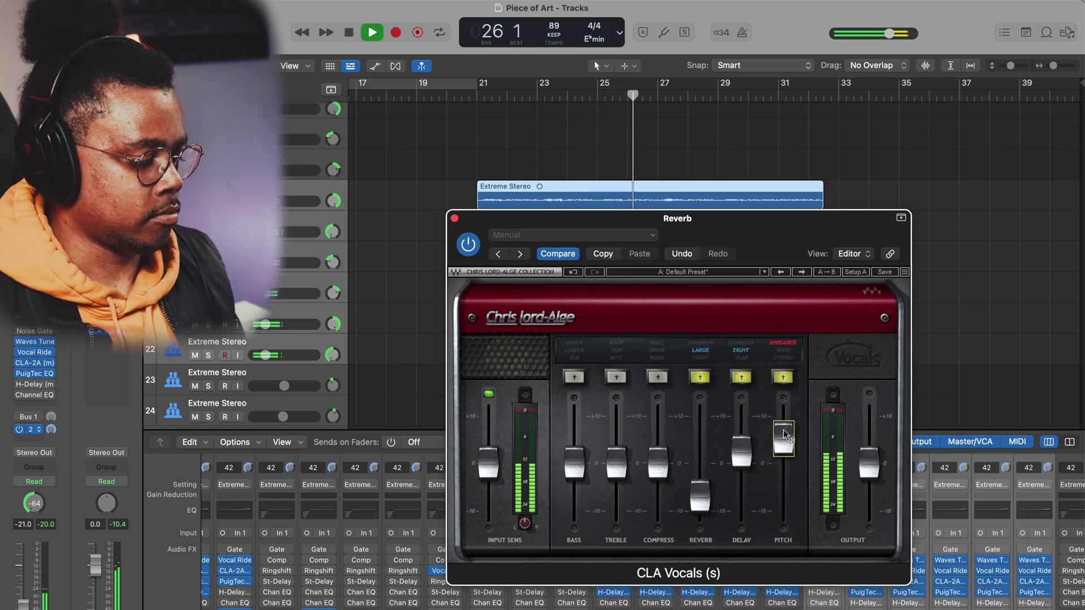
pyautogui.click(783, 378)
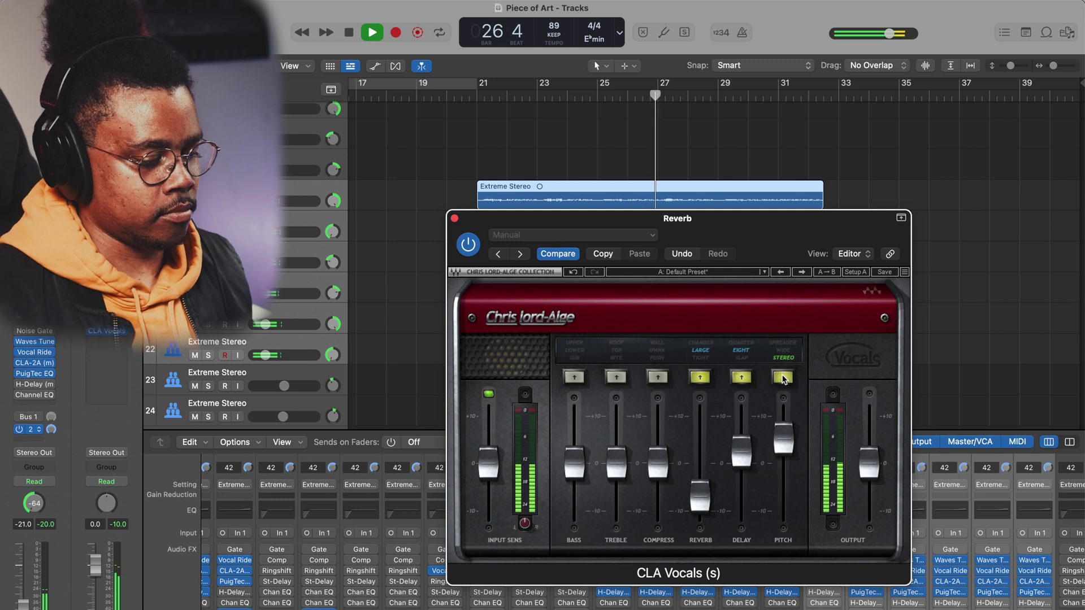
pyautogui.click(783, 378)
pyautogui.moveTo(784, 449); pyautogui.dragTo(741, 447)
pyautogui.click(467, 100)
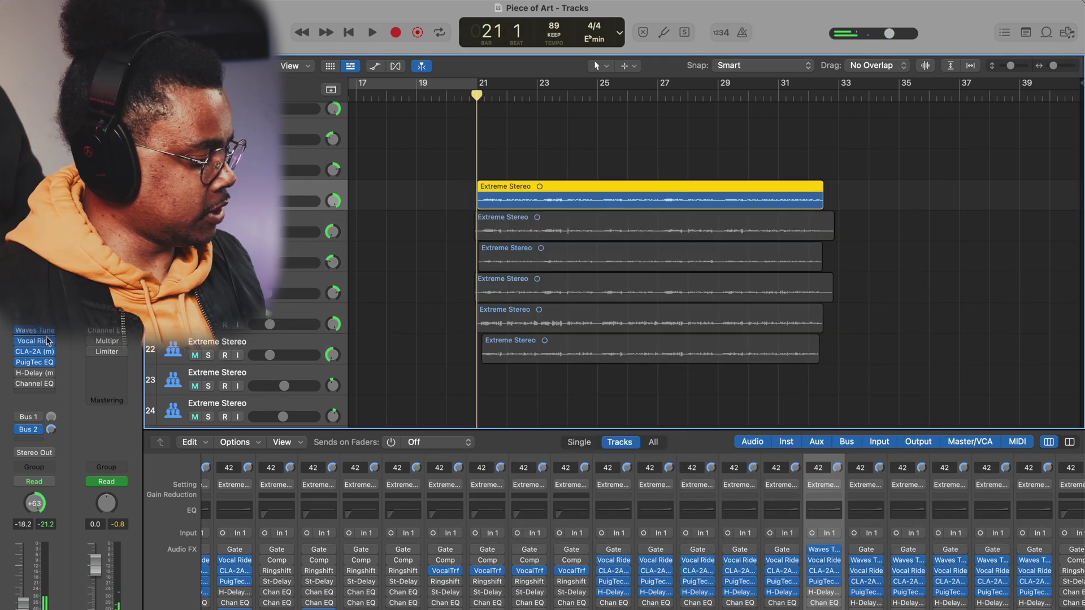
# Step: Insert the mono Waves Tune between Waves Tune Real-Time and Vocal Rider on the selected hook vocal's channel
pyautogui.click(47, 340)
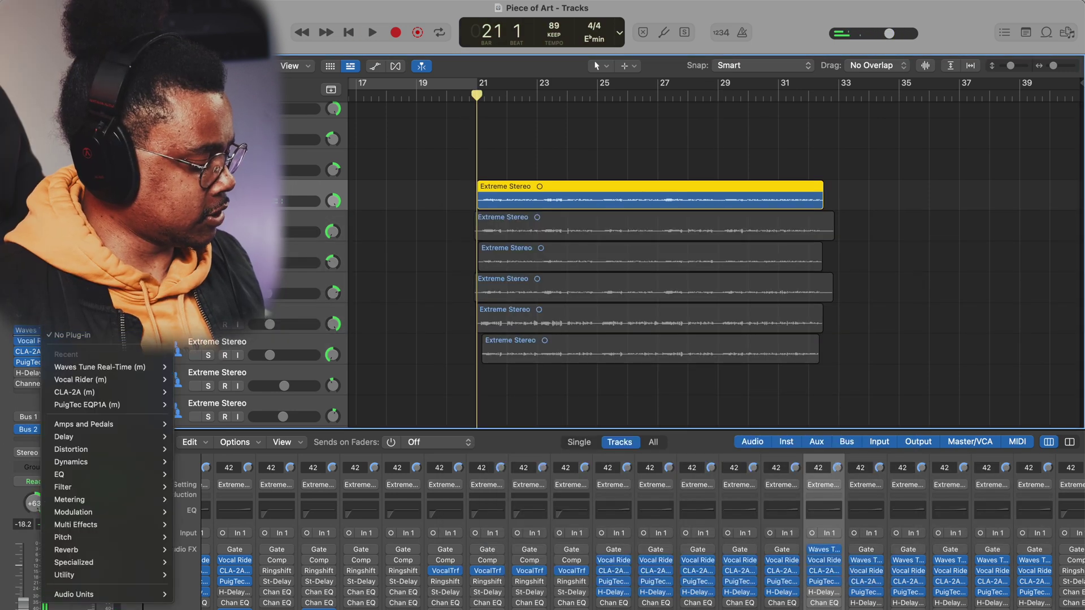
pyautogui.moveTo(113, 591)
pyautogui.moveTo(221, 606)
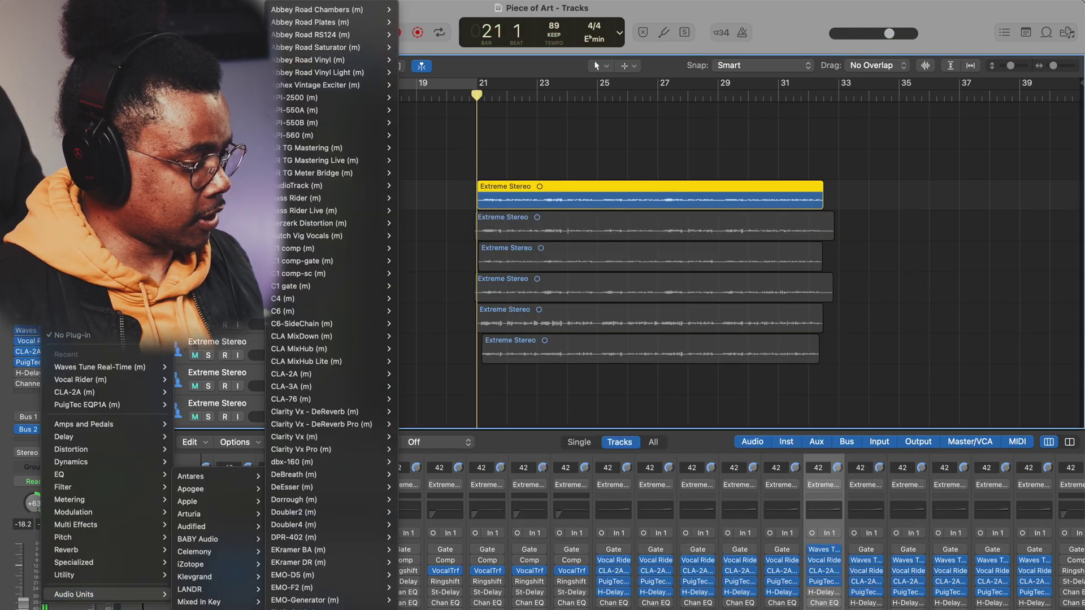
pyautogui.scroll(-15, 337, 282)
pyautogui.moveTo(347, 342)
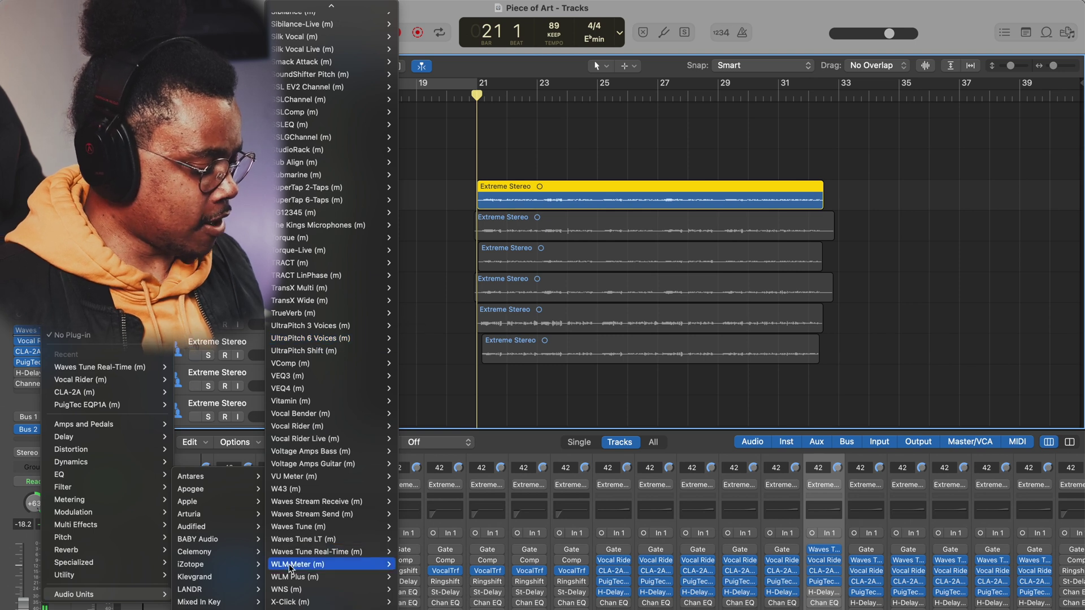
pyautogui.moveTo(326, 531)
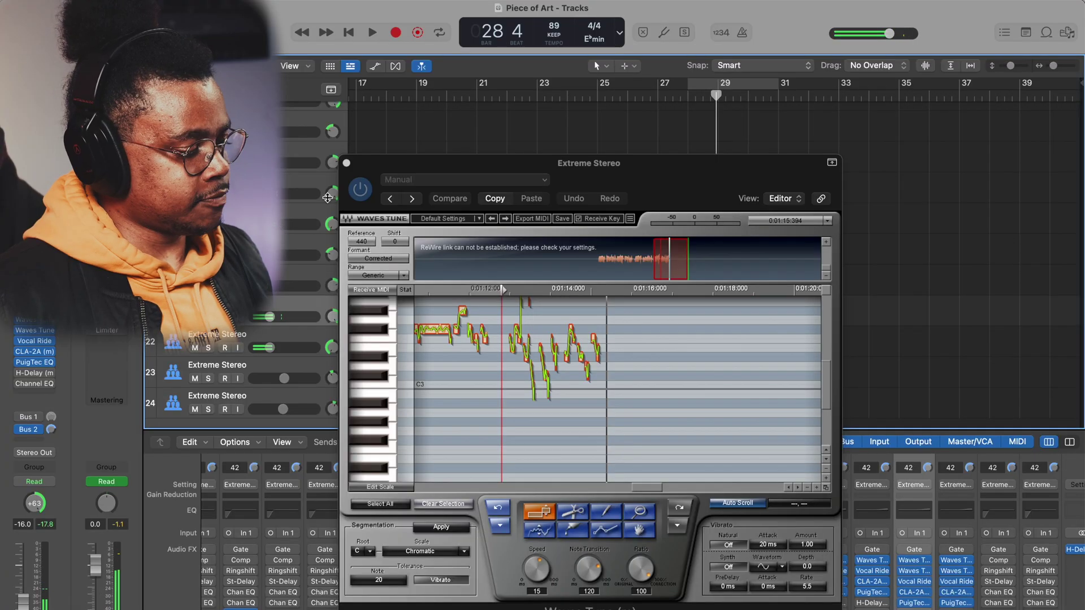
# Step: Close Waves Tune and play the tuned hook vocals from bar 21
pyautogui.click(346, 165)
pyautogui.click(316, 339)
pyautogui.click(301, 306)
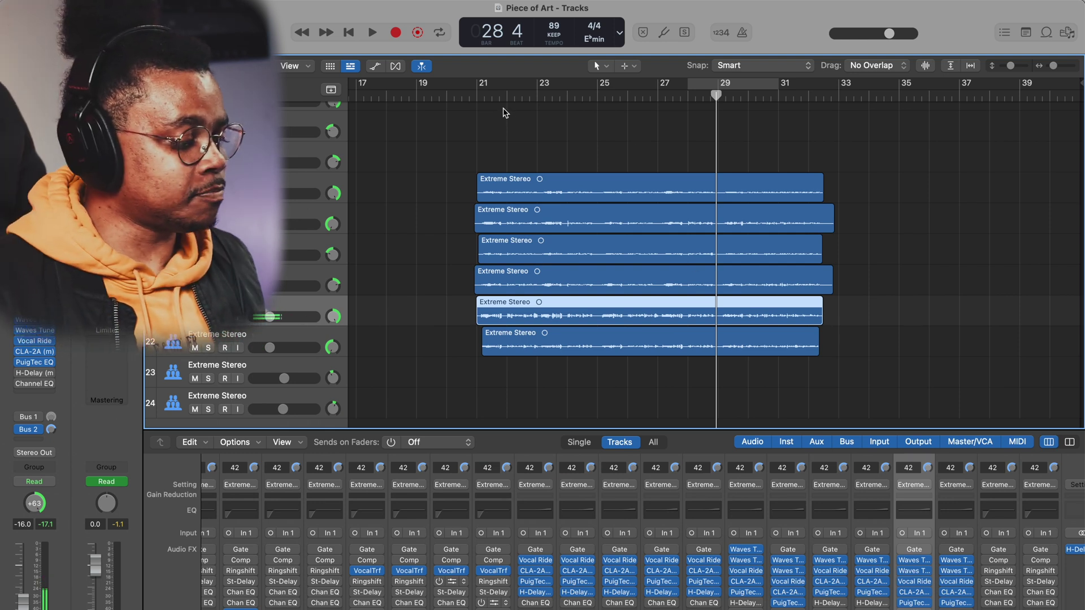
pyautogui.click(474, 97)
pyautogui.press('Down')
pyautogui.press('space')
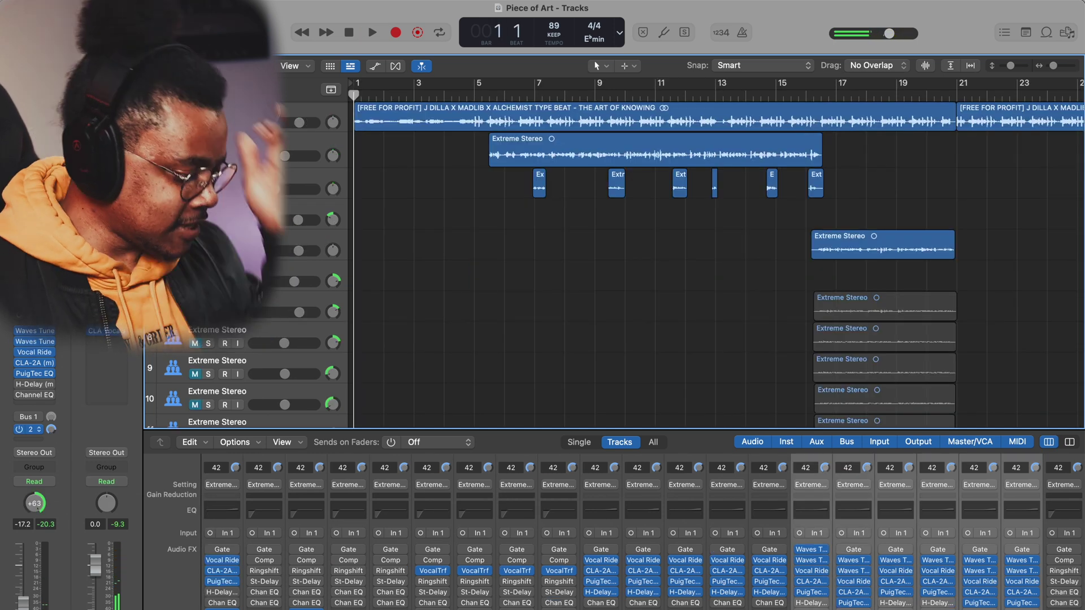
# Step: Select the beat track and insert the stereo SSLComp after the Limiter on Stereo Out
pyautogui.click(218, 116)
pyautogui.click(118, 374)
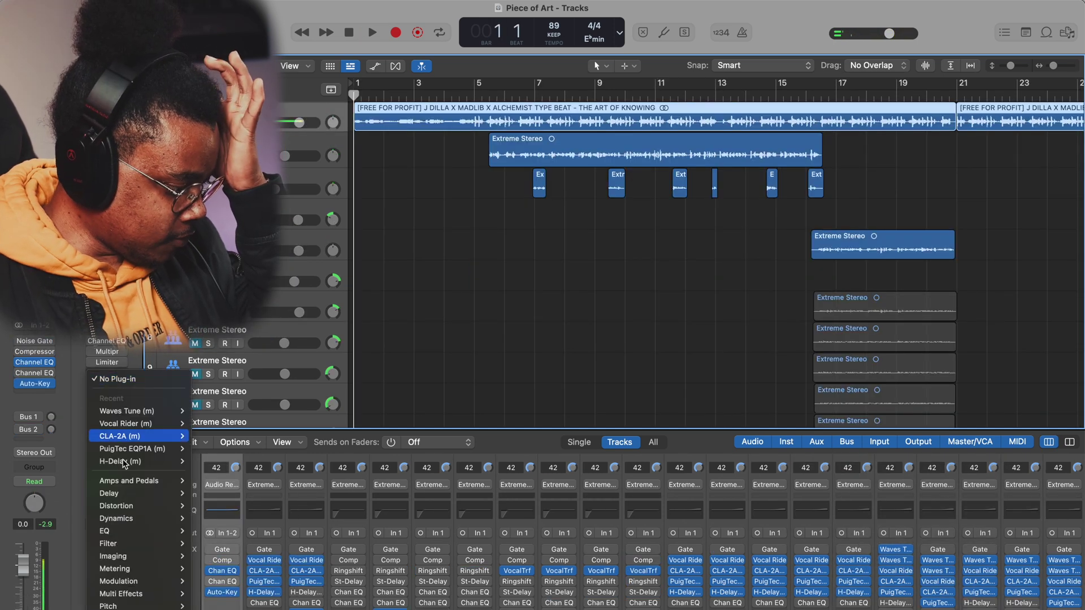
pyautogui.moveTo(136, 607)
pyautogui.moveTo(235, 607)
pyautogui.scroll(-15, 320, 493)
pyautogui.scroll(-20, 320, 493)
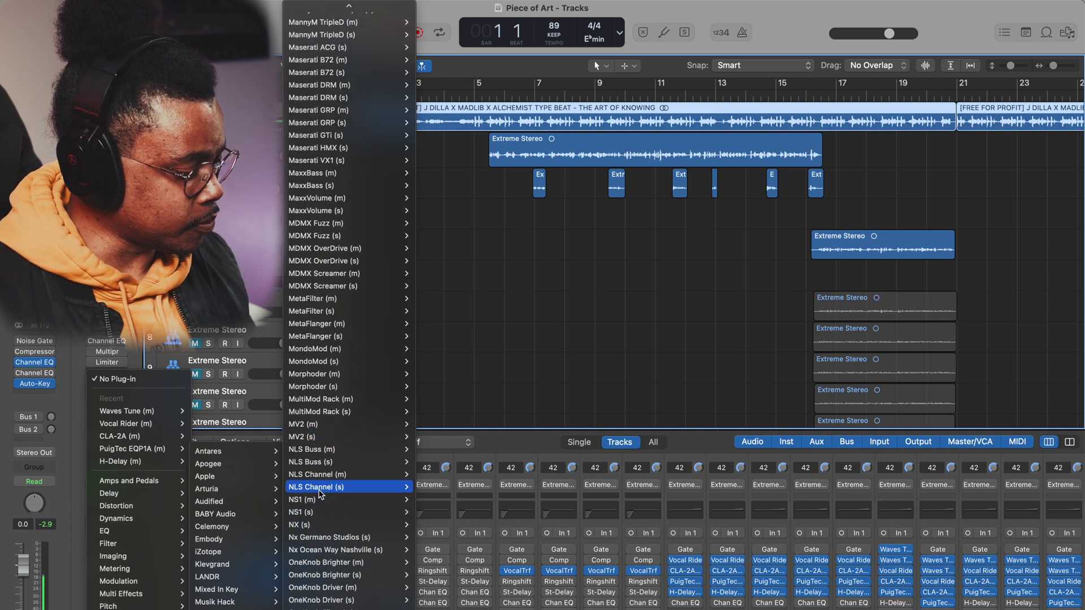
pyautogui.click(320, 487)
pyautogui.moveTo(653, 216); pyautogui.dragTo(724, 216)
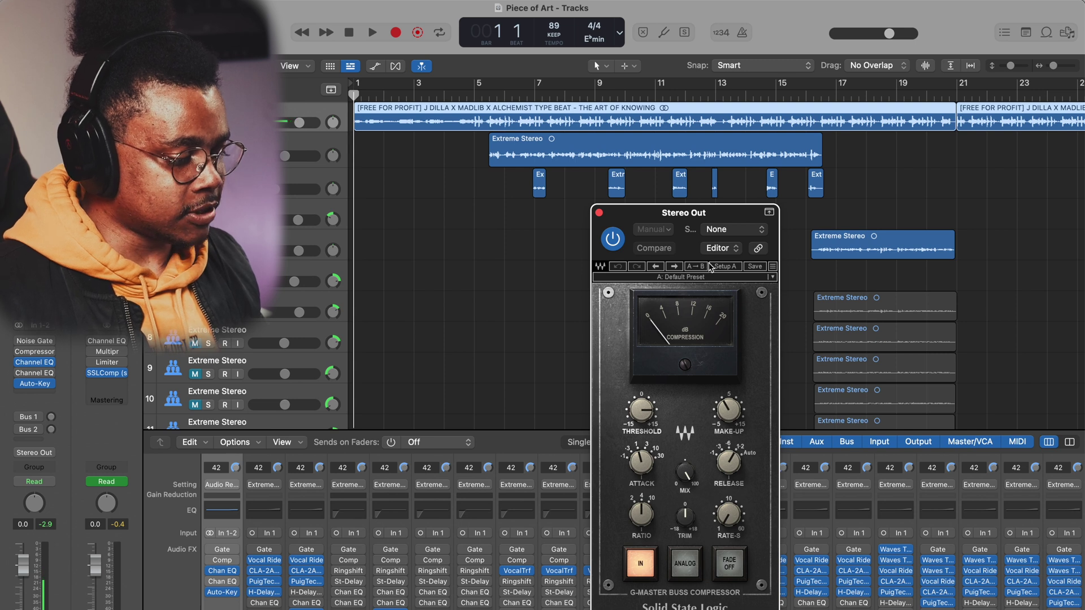
# Step: Play from bar 5 and, in SSLComp, lower the Threshold slightly, set Make-Up to 3.2, and set Attack to .1 ms
pyautogui.click(484, 96)
pyautogui.press('space')
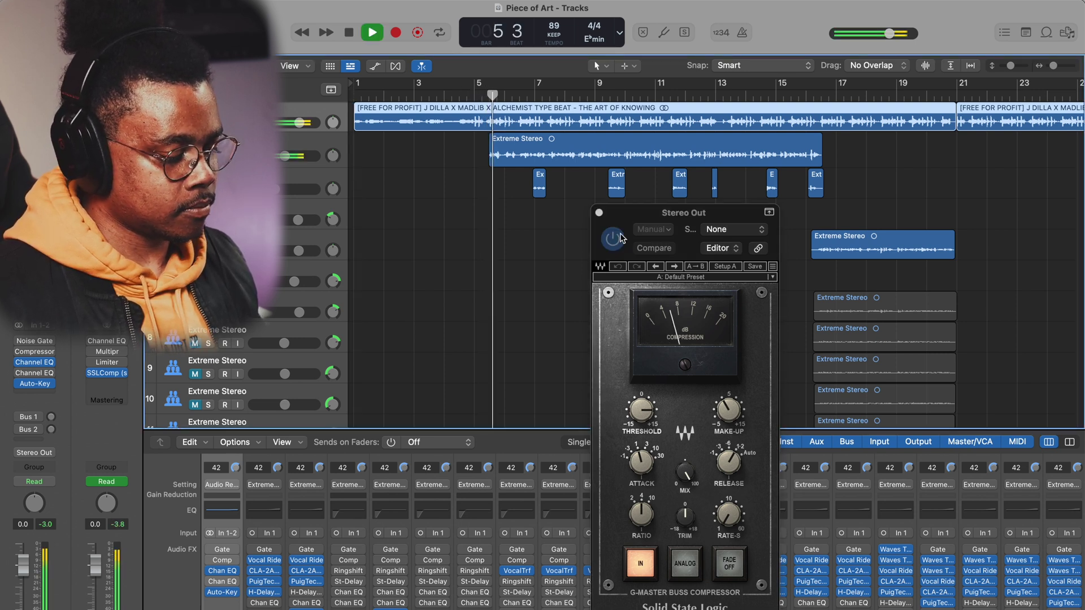
pyautogui.moveTo(644, 412); pyautogui.dragTo(643, 453)
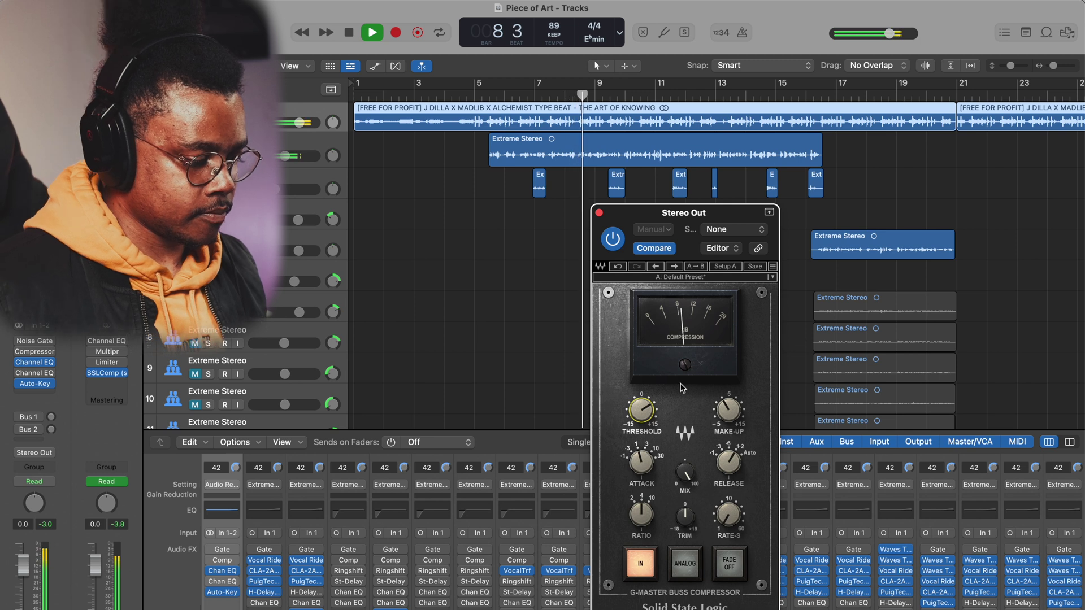
pyautogui.moveTo(737, 418); pyautogui.dragTo(732, 415)
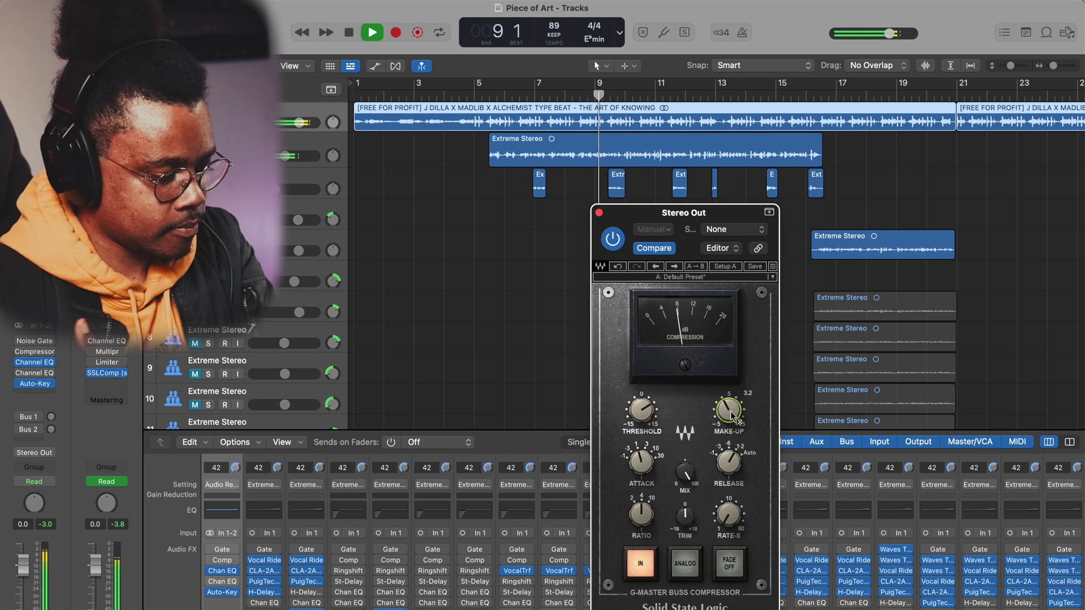
pyautogui.click(646, 466)
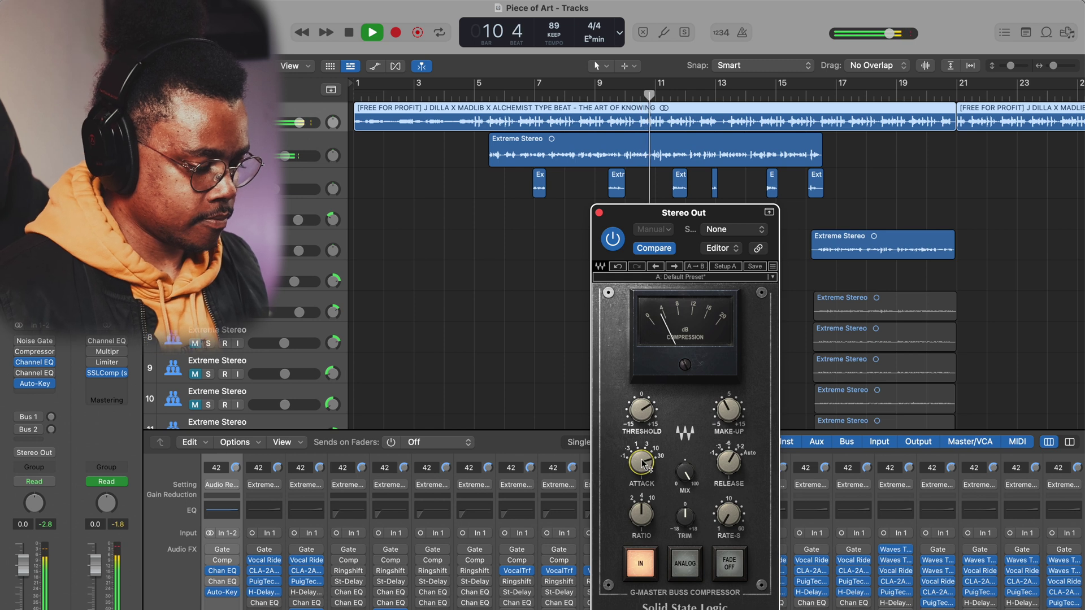
pyautogui.moveTo(643, 462); pyautogui.dragTo(639, 459)
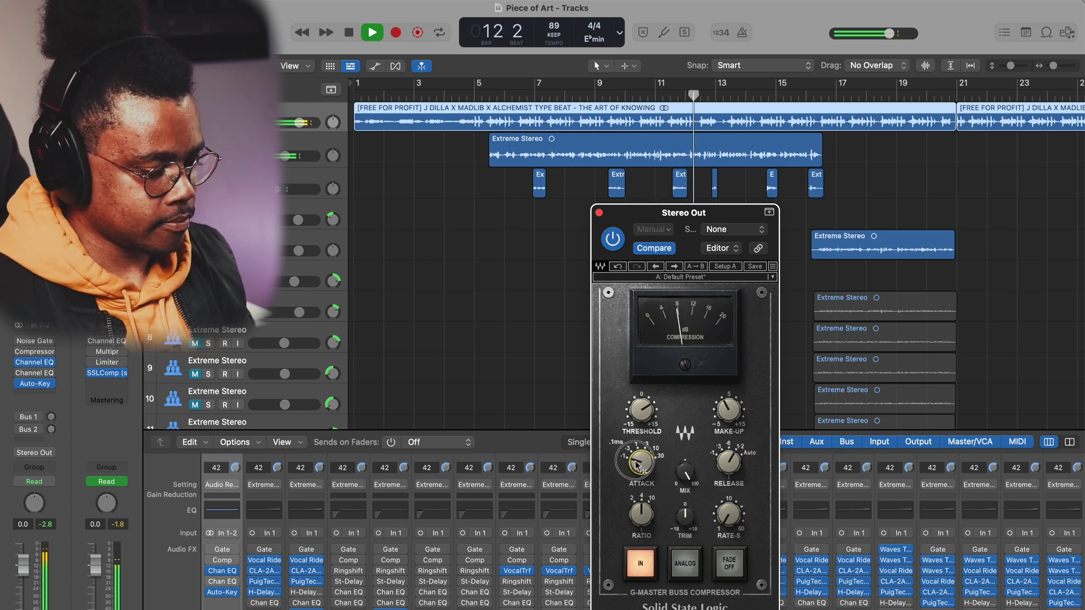
# Step: While the mix plays, raise the Attack, Release and Make-Up settings in SSLComp on Stereo Out
pyautogui.moveTo(635, 202); pyautogui.dragTo(640, 137)
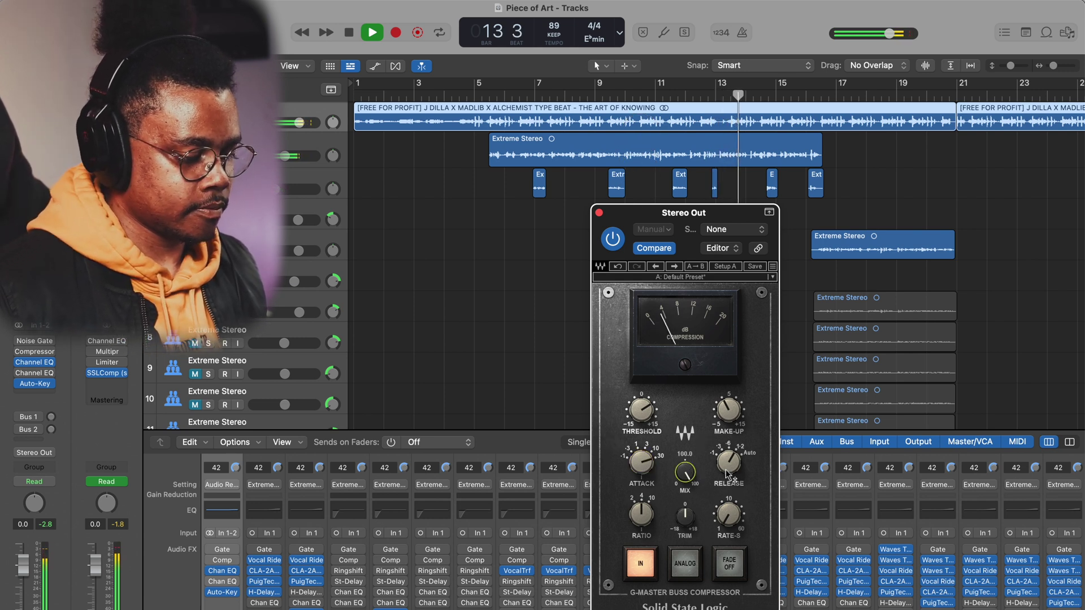
pyautogui.moveTo(728, 464); pyautogui.dragTo(728, 294)
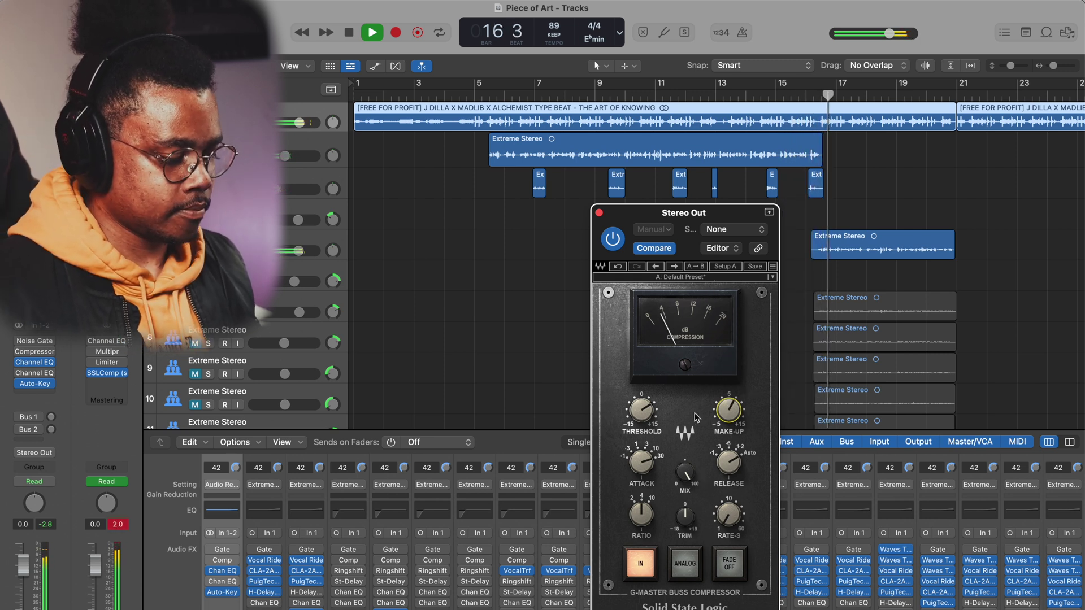
pyautogui.moveTo(730, 416)
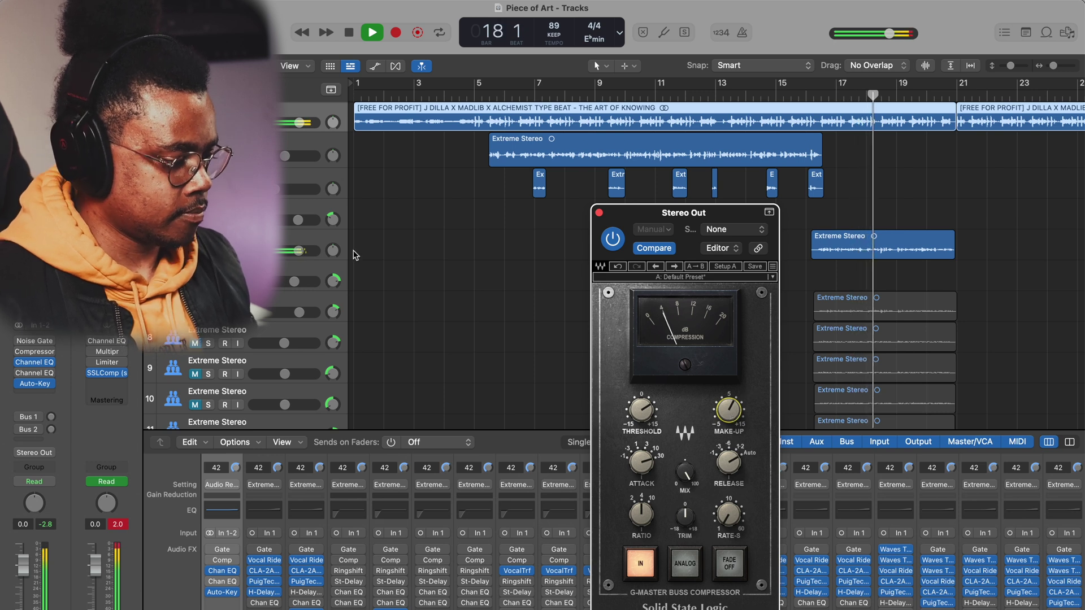
# Step: Slightly lower the volume of the vocal track whose region starts just after bar 16
pyautogui.click(299, 250)
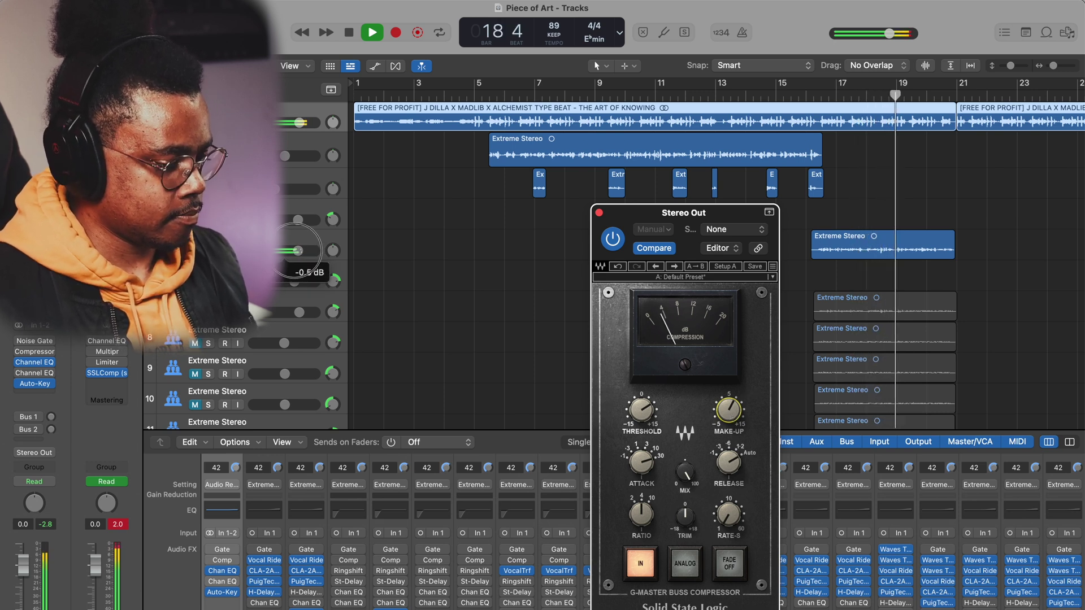
pyautogui.moveTo(296, 252); pyautogui.dragTo(294, 251)
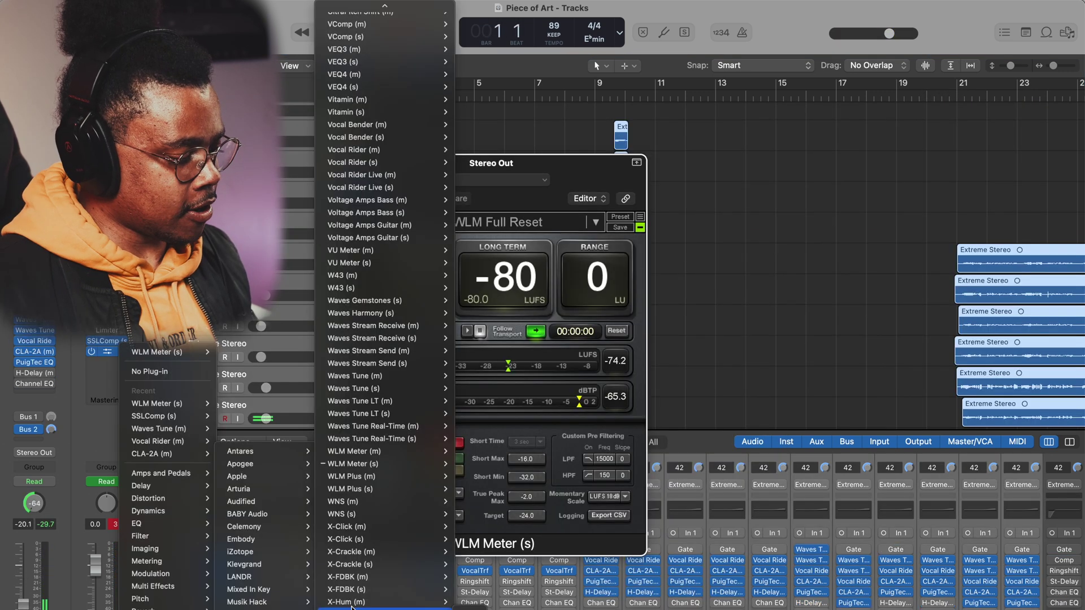
# Step: Replace WLM Meter with the stereo WLM Plus after SSLComp on Stereo Out, and load its Spotify preset
pyautogui.moveTo(379, 489)
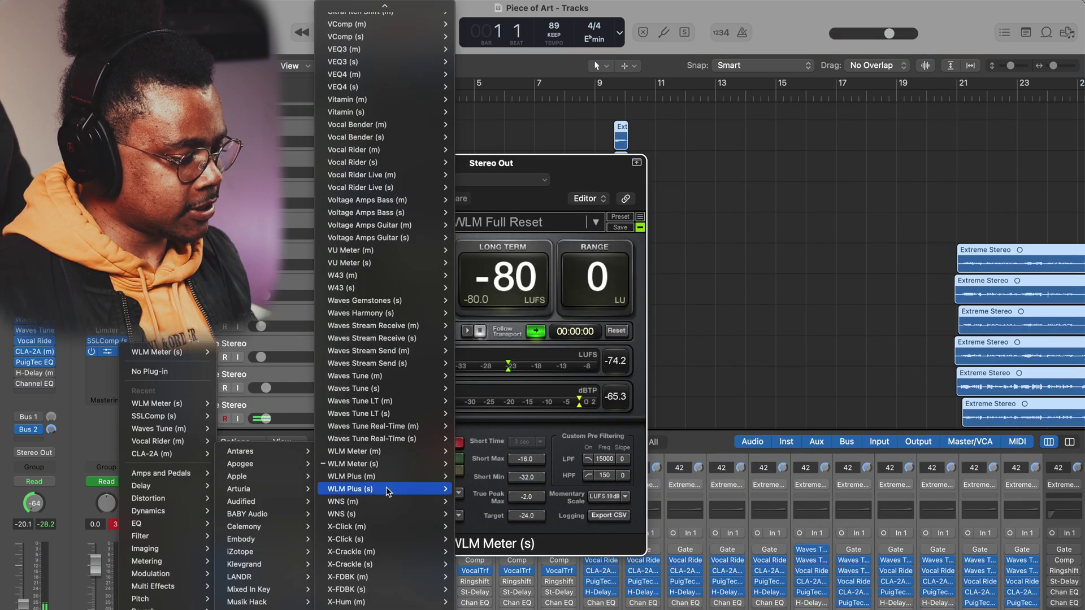
pyautogui.click(469, 488)
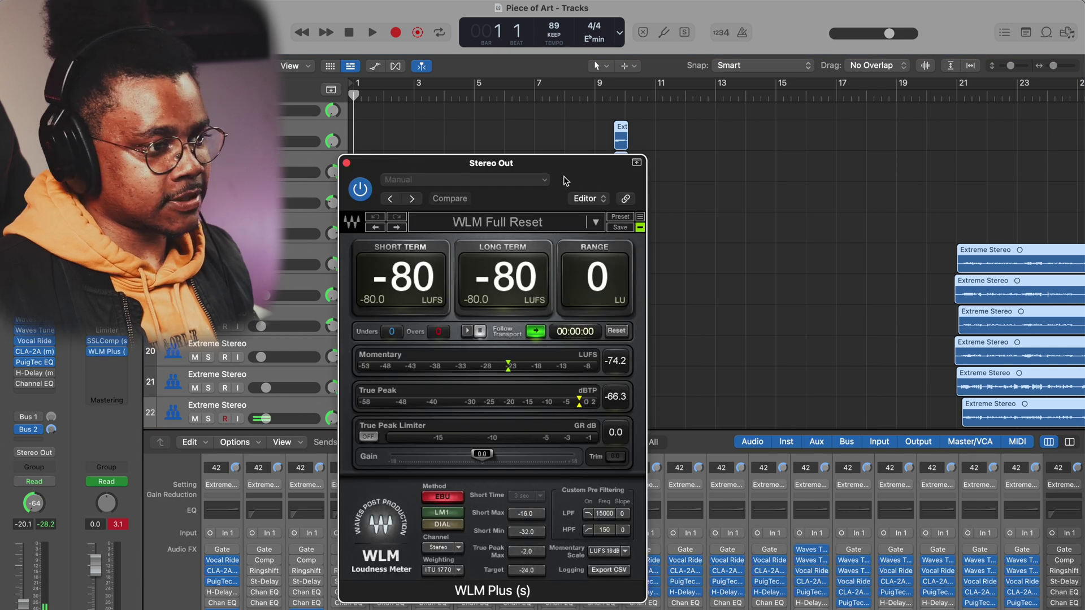
pyautogui.moveTo(569, 180); pyautogui.dragTo(876, 94)
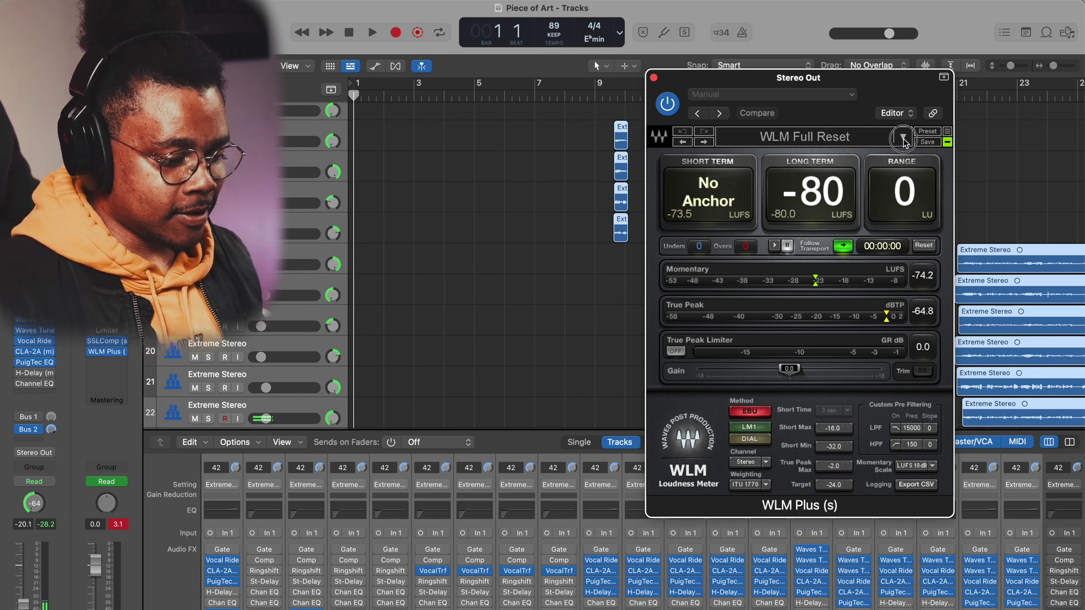
pyautogui.click(903, 137)
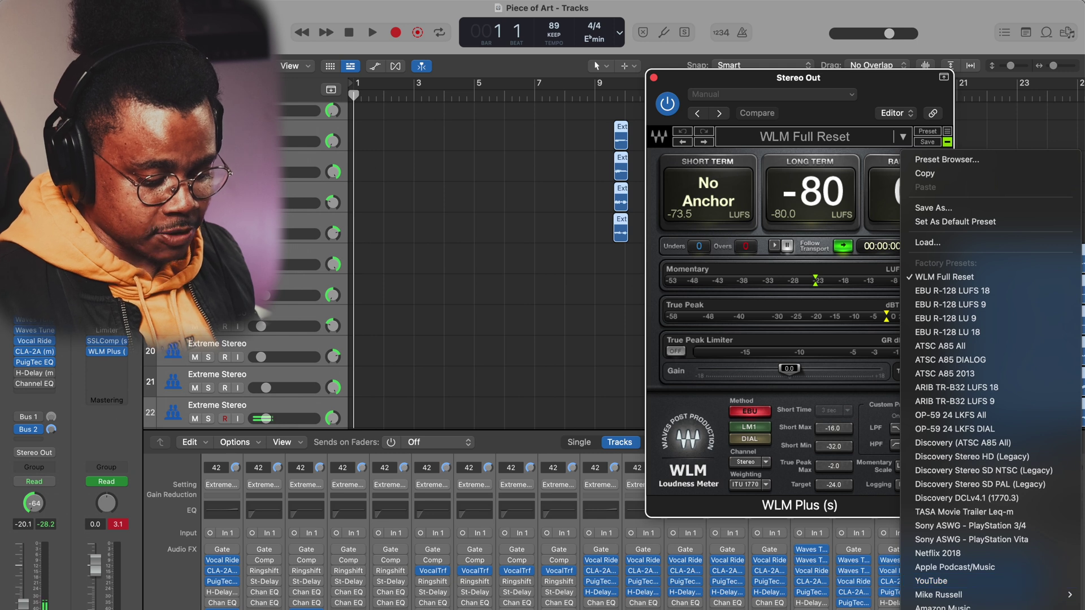
pyautogui.click(931, 609)
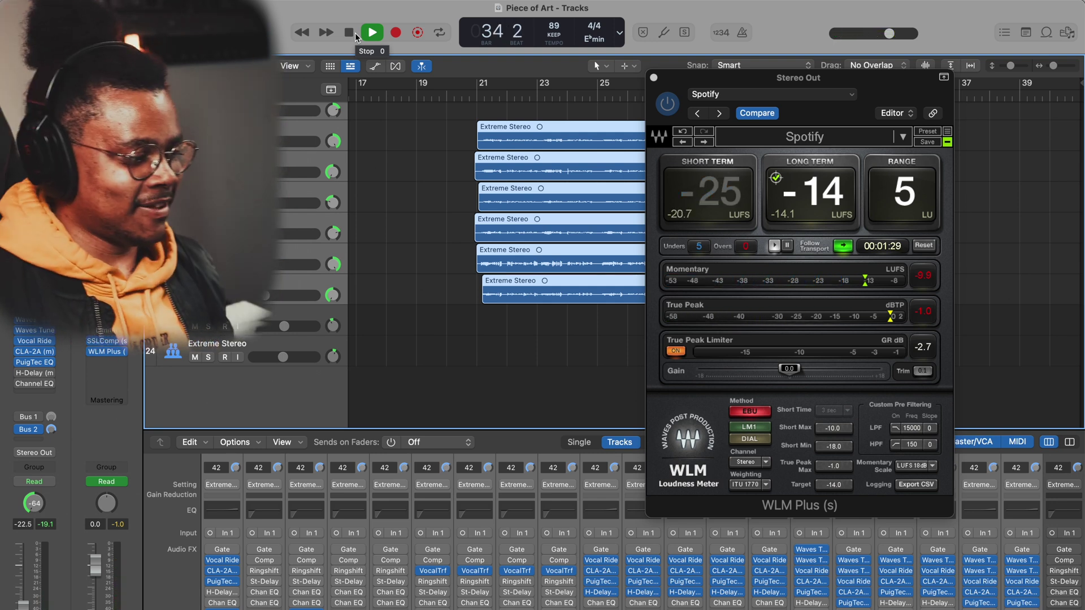
# Step: Stop the loudness check in WLM Plus and listen to the finished mix of the verse vocal
pyautogui.click(355, 32)
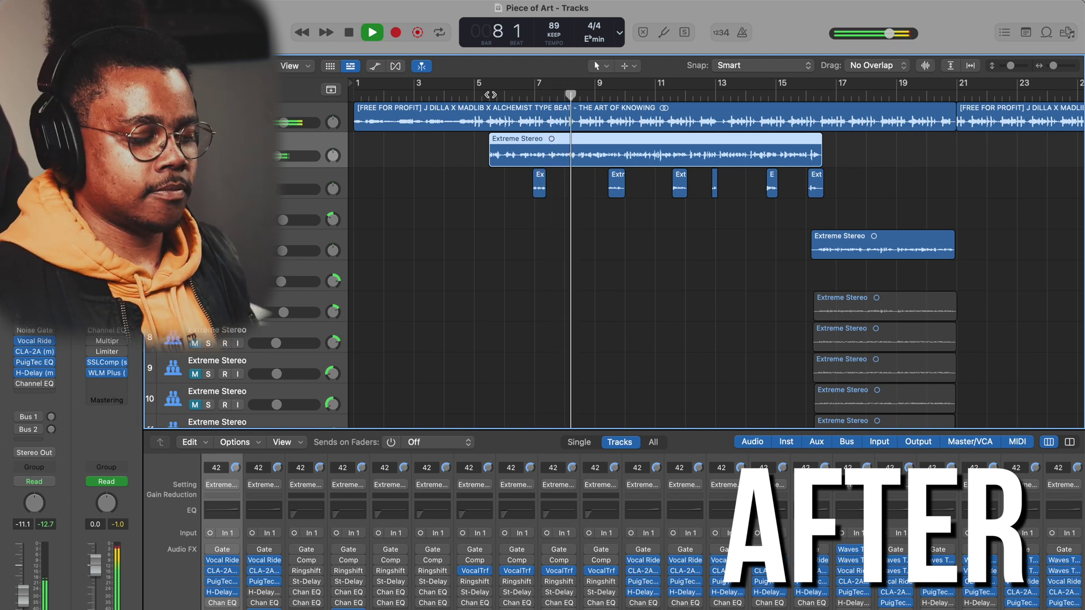
pyautogui.press('space')
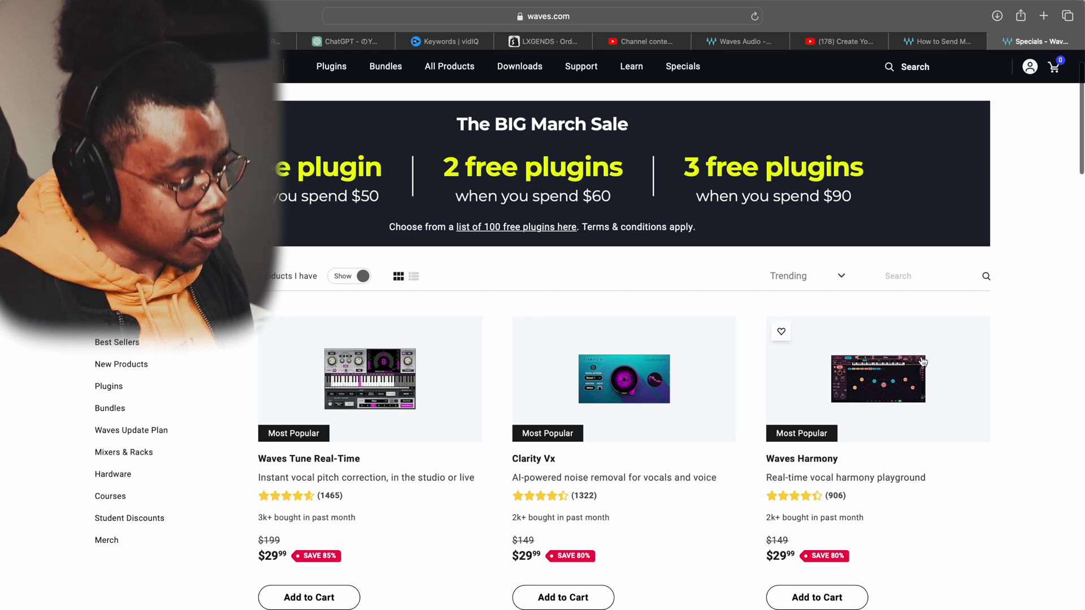
# Step: Switch to the browser and look through the discounted plug-ins on the Waves Specials page
pyautogui.scroll(-5, 900, 368)
pyautogui.scroll(-6, 878, 409)
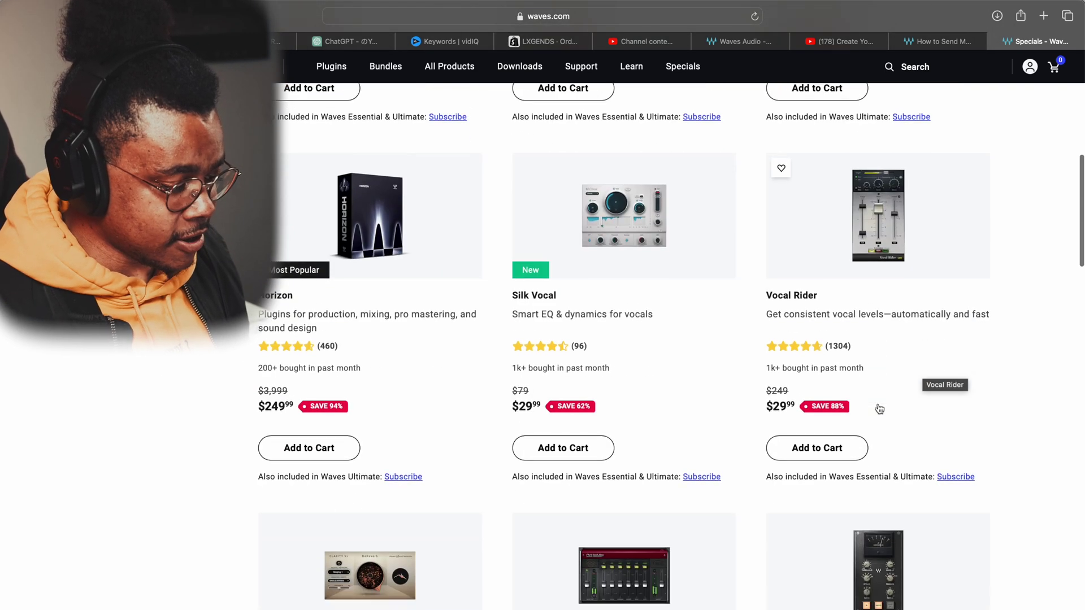
pyautogui.scroll(-4, 630, 421)
pyautogui.scroll(-2, 630, 421)
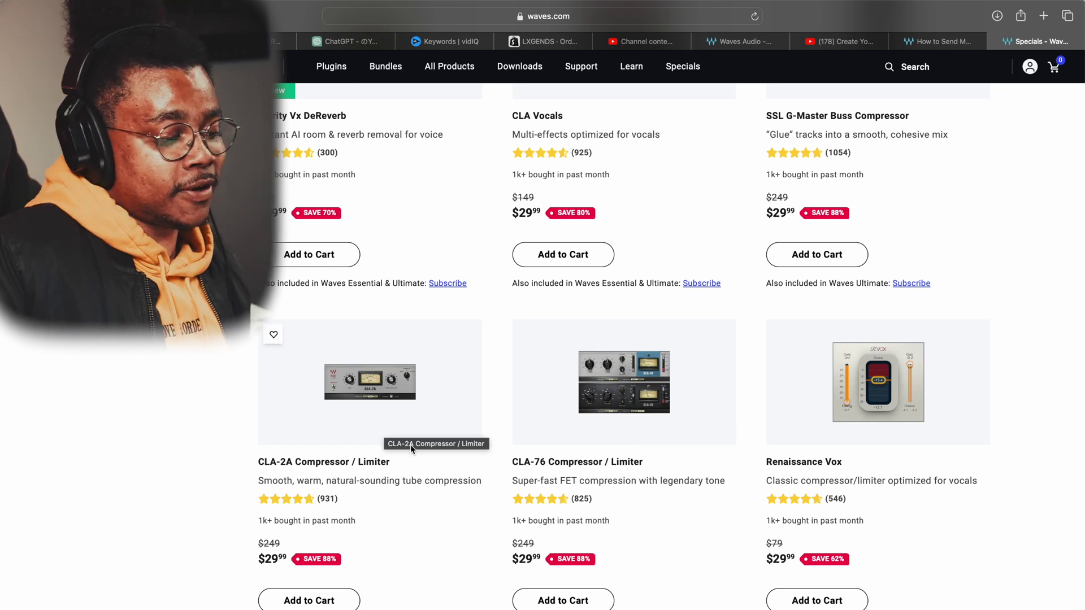
pyautogui.scroll(15, 709, 335)
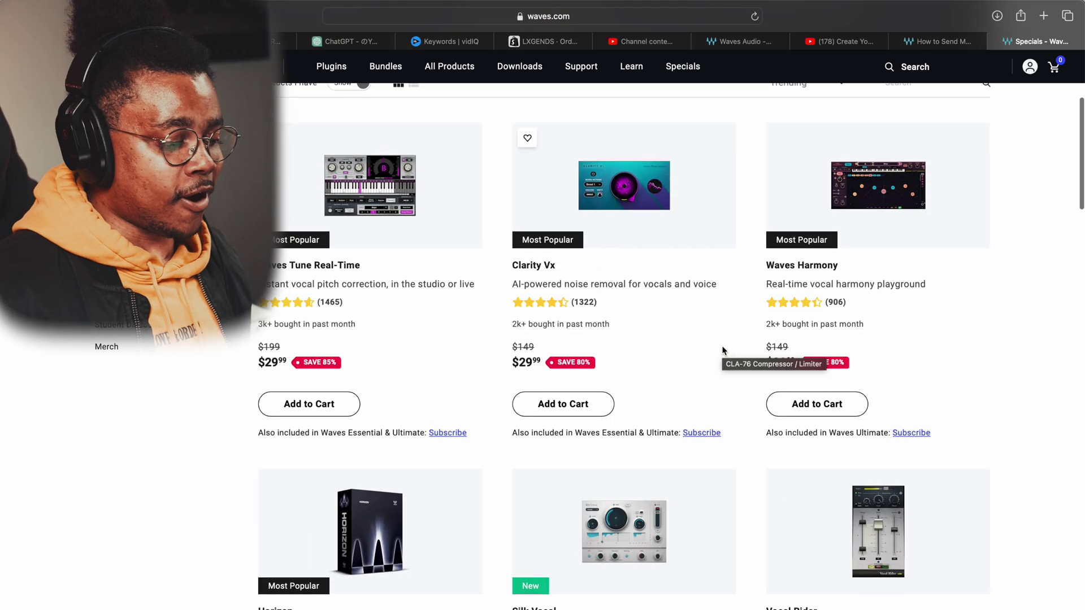